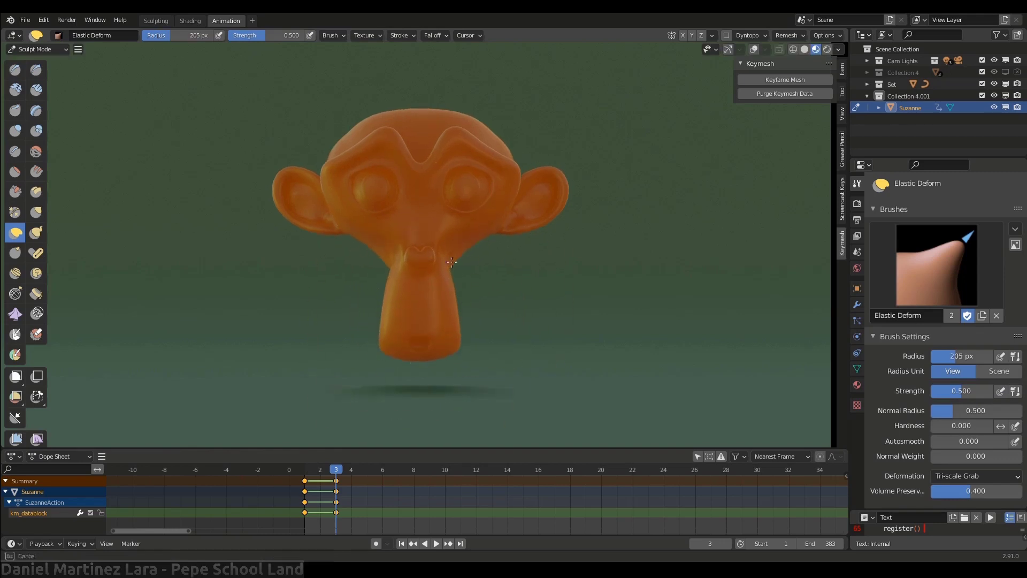
Keyframe the monkey mesh with Keymesh at frames 5 and 7, nudging one eye area with Elastic Deform between them
{"action": "left_click", "coordinate": [367, 469]}
{"action": "left_click", "coordinate": [785, 80]}
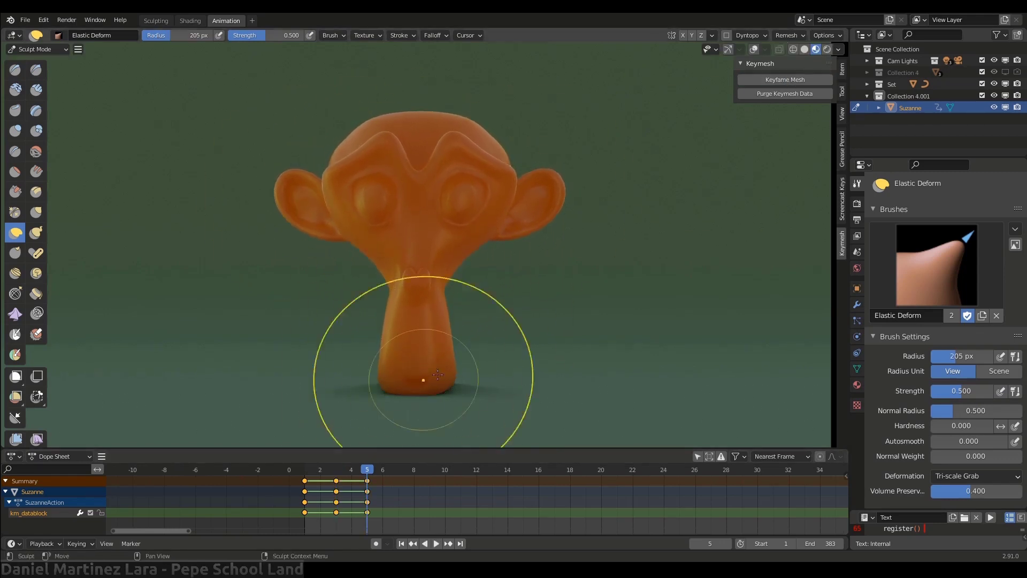
{"action": "left_click_drag", "start_coordinate": [461, 187], "coordinate": [462, 198]}
{"action": "left_click", "coordinate": [398, 486]}
{"action": "left_click", "coordinate": [785, 80]}
Show the wireframe overlay, rip the mesh along an edge loop around the snout in Edit Mode, and switch to Sculpt Mode
{"action": "key", "text": "Tab"}
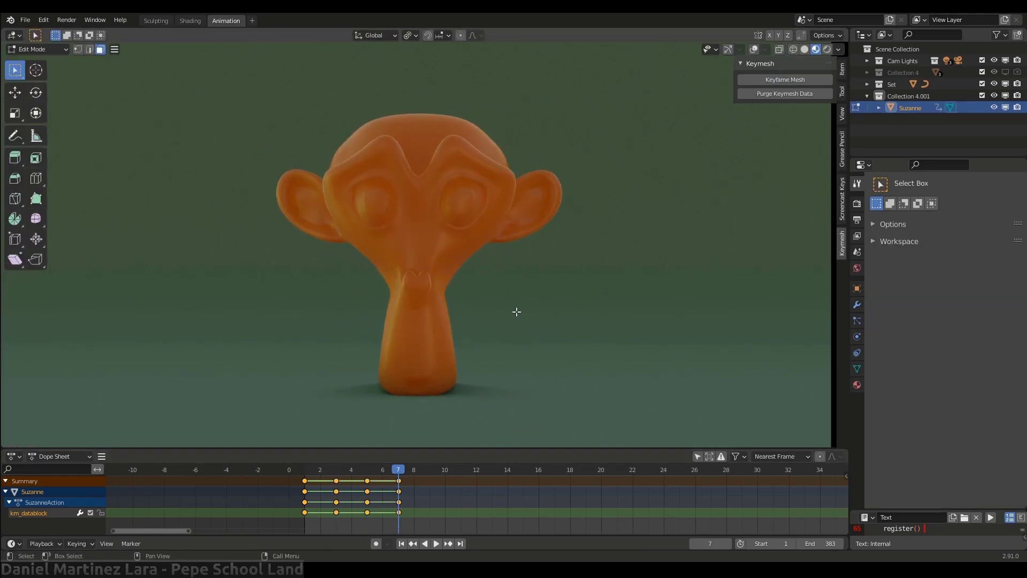
{"action": "key", "text": "alt+shift+z"}
{"action": "key", "text": "2"}
{"action": "left_click", "coordinate": [433, 334], "text": "alt"}
{"action": "key", "text": "v"}
{"action": "left_click", "coordinate": [435, 336]}
{"action": "key", "text": "ctrl+Tab"}
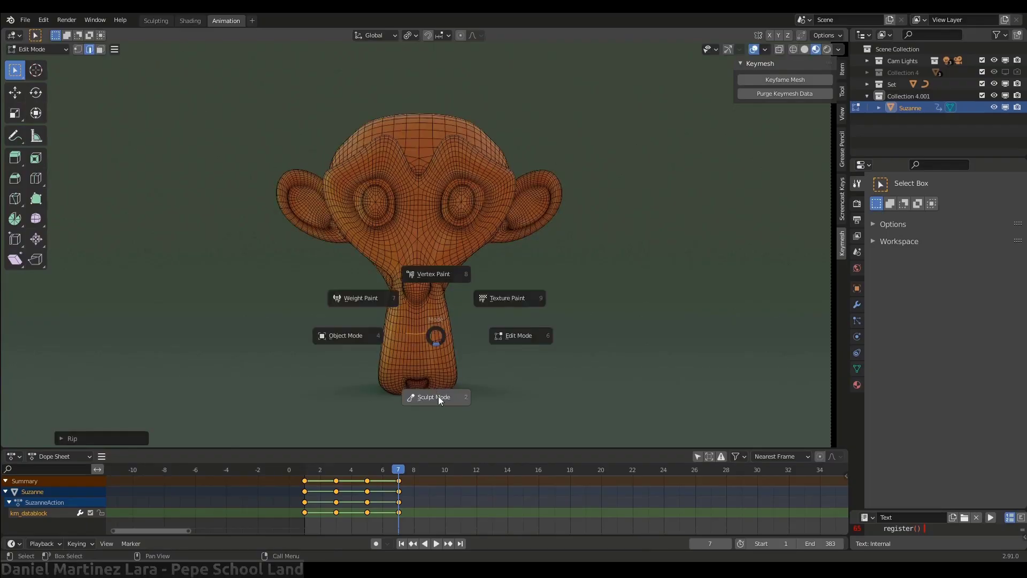
{"action": "left_click", "coordinate": [440, 398]}
Pull the ripped edges of the snout apart with sculpt strokes from several sides
{"action": "mouse_move", "coordinate": [396, 337]}
{"action": "middle_mouse_down"}
{"action": "mouse_move", "coordinate": [482, 321]}
{"action": "mouse_move", "coordinate": [483, 266]}
{"action": "middle_mouse_up"}
{"action": "scroll", "coordinate": [484, 266], "scroll_direction": "up", "scroll_amount": 3}
{"action": "middle_click_drag", "start_coordinate": [599, 270], "coordinate": [455, 256]}
{"action": "scroll", "coordinate": [514, 268], "scroll_direction": "up", "scroll_amount": 2}
{"action": "left_click_drag", "start_coordinate": [546, 254], "coordinate": [545, 236]}
{"action": "middle_click_drag", "start_coordinate": [481, 241], "coordinate": [541, 246]}
{"action": "left_click_drag", "start_coordinate": [522, 236], "coordinate": [518, 222]}
Close the mesh at the cut loop and voxel-remesh the two separated snout pieces with an adjusted voxel size
{"action": "key", "text": "Tab"}
{"action": "mouse_move", "coordinate": [518, 222]}
{"action": "middle_mouse_down"}
{"action": "mouse_move", "coordinate": [564, 236]}
{"action": "mouse_move", "coordinate": [498, 223]}
{"action": "mouse_move", "coordinate": [586, 278]}
{"action": "mouse_move", "coordinate": [486, 278]}
{"action": "mouse_move", "coordinate": [570, 249]}
{"action": "middle_mouse_up"}
{"action": "left_click", "coordinate": [511, 237], "text": "alt"}
{"action": "scroll", "coordinate": [586, 285], "scroll_direction": "down", "scroll_amount": 3}
{"action": "key", "text": "Tab"}
{"action": "scroll", "coordinate": [570, 249], "scroll_direction": "up", "scroll_amount": 2}
{"action": "key", "text": "shift+r"}
{"action": "left_click", "coordinate": [569, 248]}
{"action": "key", "text": "ctrl+r"}
{"action": "key", "text": "ctrl+Tab"}
{"action": "key", "text": "ctrl+Tab"}
{"action": "scroll", "coordinate": [509, 342], "scroll_direction": "up", "scroll_amount": 2}
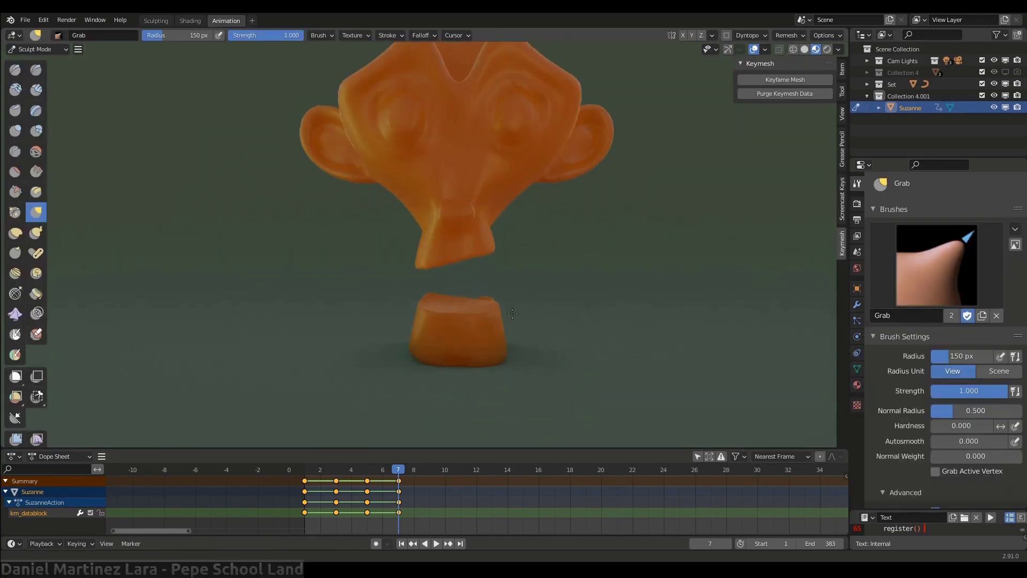
Adjust the mesh at the cut ends of the snout pieces in Edit Mode and return to Sculpt Mode
{"action": "mouse_move", "coordinate": [509, 343]}
{"action": "middle_mouse_down"}
{"action": "mouse_move", "coordinate": [500, 289]}
{"action": "mouse_move", "coordinate": [474, 311]}
{"action": "middle_mouse_up"}
{"action": "scroll", "coordinate": [474, 310], "scroll_direction": "up", "scroll_amount": 3}
{"action": "key", "text": "ctrl+Tab"}
{"action": "mouse_move", "coordinate": [463, 267]}
{"action": "middle_mouse_down"}
{"action": "mouse_move", "coordinate": [489, 245]}
{"action": "mouse_move", "coordinate": [424, 241]}
{"action": "mouse_move", "coordinate": [514, 275]}
{"action": "middle_mouse_up"}
{"action": "left_click", "coordinate": [582, 243]}
{"action": "key", "text": "ctrl+Tab"}
{"action": "left_click", "coordinate": [424, 301]}
{"action": "key", "text": "Tab"}
{"action": "left_click", "coordinate": [409, 236]}
{"action": "key", "text": "g"}
{"action": "left_click", "coordinate": [420, 230]}
{"action": "key", "text": "Tab"}
{"action": "scroll", "coordinate": [477, 257], "scroll_direction": "down", "scroll_amount": 5}
{"action": "scroll", "coordinate": [514, 275], "scroll_direction": "up", "scroll_amount": 1}
Enable Topology auto-masking for Elastic Deform and reshape the upper and lower snout pieces separately at frame 7
{"action": "left_click", "coordinate": [398, 471]}
{"action": "left_click", "coordinate": [15, 232]}
{"action": "scroll", "coordinate": [968, 339], "scroll_direction": "down", "scroll_amount": 5}
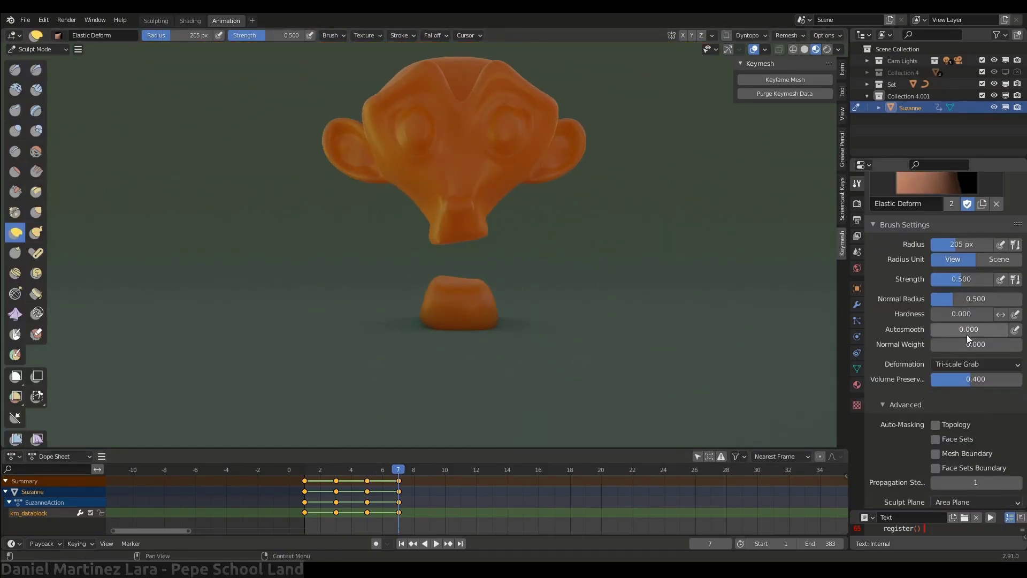
{"action": "middle_click_drag", "start_coordinate": [476, 358], "coordinate": [476, 321]}
{"action": "scroll", "coordinate": [477, 320], "scroll_direction": "up", "scroll_amount": 3}
{"action": "left_click_drag", "start_coordinate": [430, 250], "coordinate": [428, 242]}
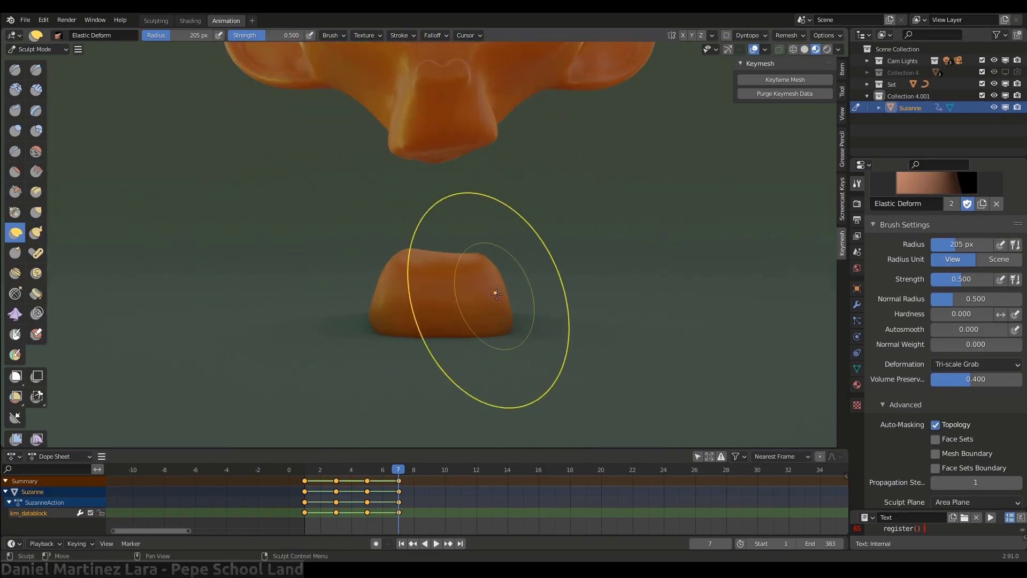
{"action": "key", "text": "g"}
{"action": "left_click_drag", "start_coordinate": [374, 260], "coordinate": [382, 260]}
Keyframe the reshaped mesh at frame 9 with Keymesh, keeping Elastic Deform as the sculpting brush
{"action": "scroll", "coordinate": [424, 412], "scroll_direction": "down", "scroll_amount": 4}
{"action": "left_click", "coordinate": [430, 471]}
{"action": "left_click", "coordinate": [785, 80]}
{"action": "left_click", "coordinate": [15, 232]}
Scrub from frame 7 back to frame 1 and play the animation to review the keyed shapes
{"action": "left_click", "coordinate": [398, 471]}
{"action": "left_click_drag", "start_coordinate": [406, 478], "coordinate": [305, 474]}
{"action": "key", "text": "space"}
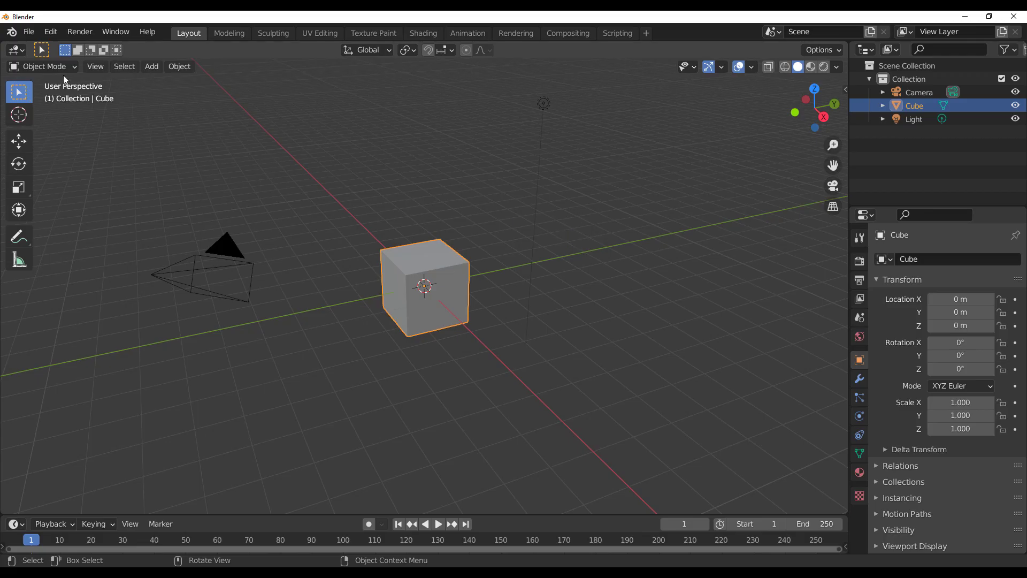
Open the Preferences in the new default-cube scene and return to the 3D viewport
{"action": "left_click", "coordinate": [51, 33]}
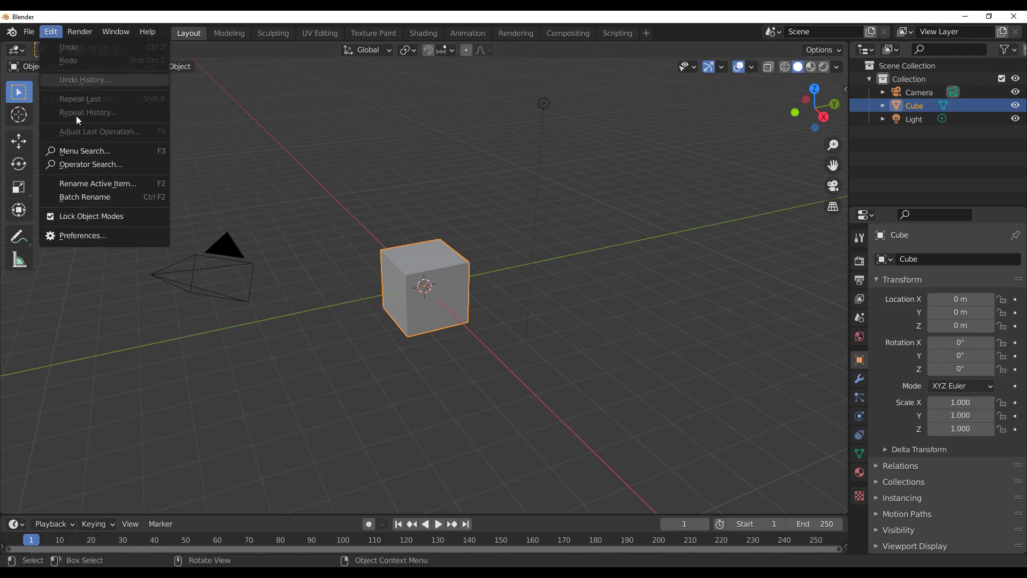
{"action": "left_click", "coordinate": [98, 240]}
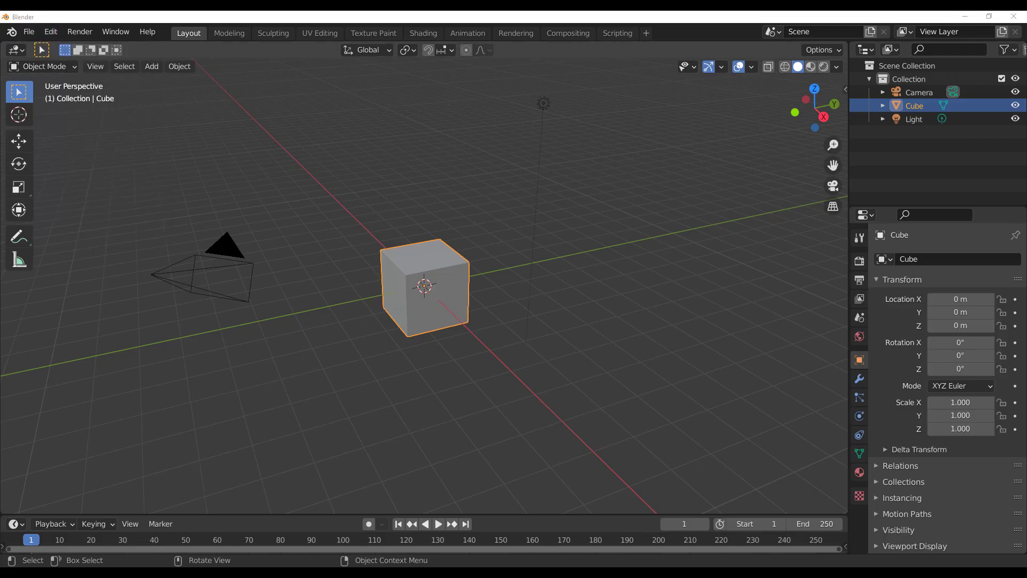
{"action": "left_click", "coordinate": [595, 75]}
Display the Keymesh add-on's controls beside the 3D view
{"action": "key", "text": "n"}
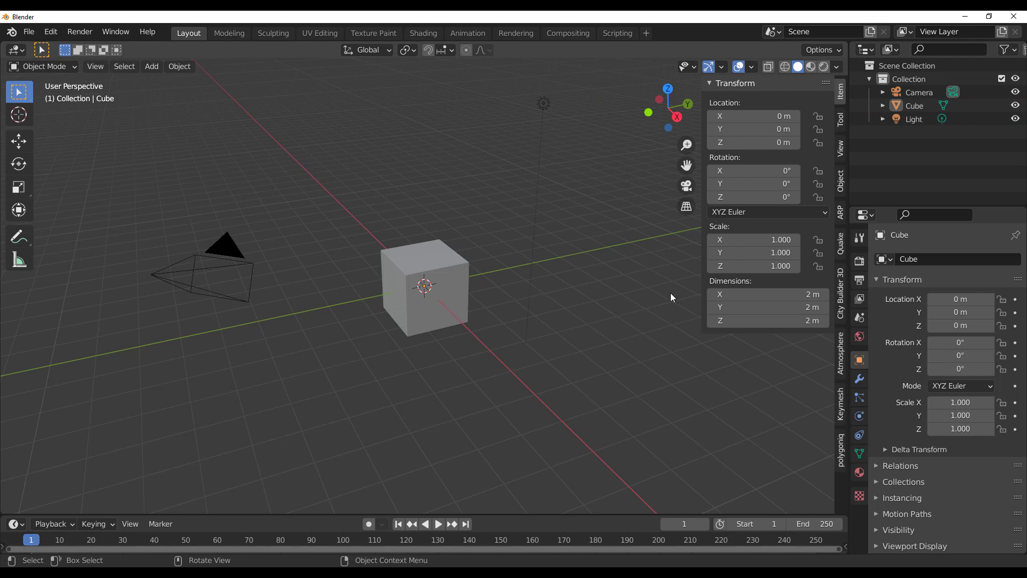
{"action": "left_click", "coordinate": [841, 406]}
{"action": "middle_click_drag", "start_coordinate": [403, 283], "coordinate": [512, 272]}
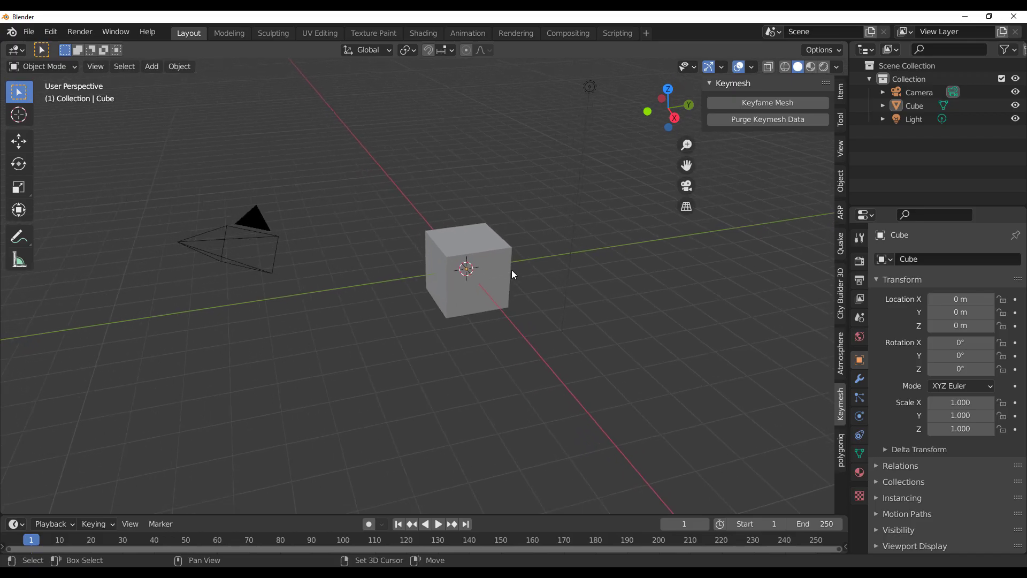
Select the cube, enlarge the timeline, and keyframe the cube's mesh at frame 1 with Keymesh
{"action": "scroll", "coordinate": [512, 272], "scroll_direction": "up", "scroll_amount": 3}
{"action": "left_click", "coordinate": [504, 222]}
{"action": "middle_click_drag", "start_coordinate": [503, 220], "coordinate": [534, 237]}
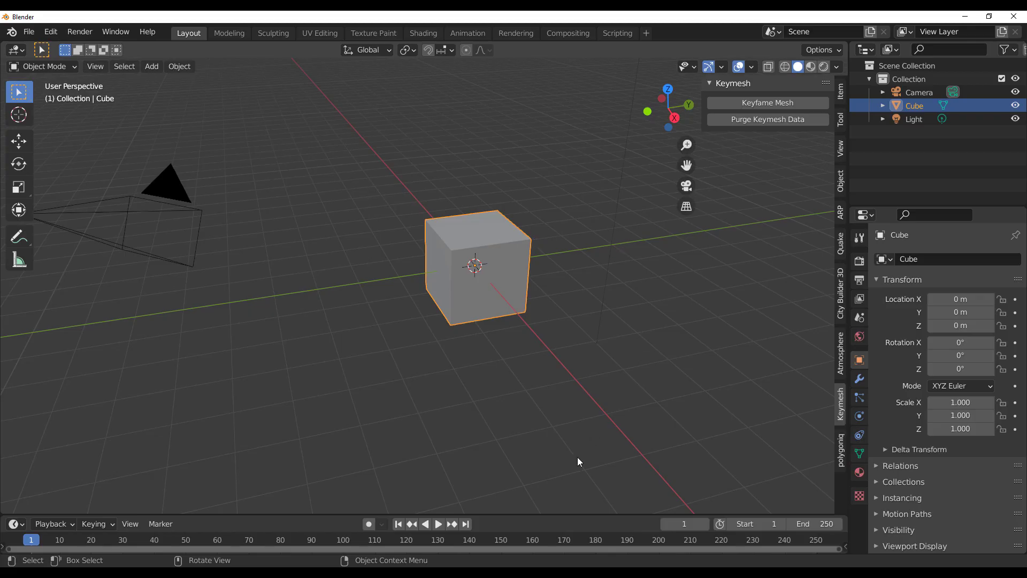
{"action": "left_click_drag", "start_coordinate": [582, 516], "coordinate": [585, 471]}
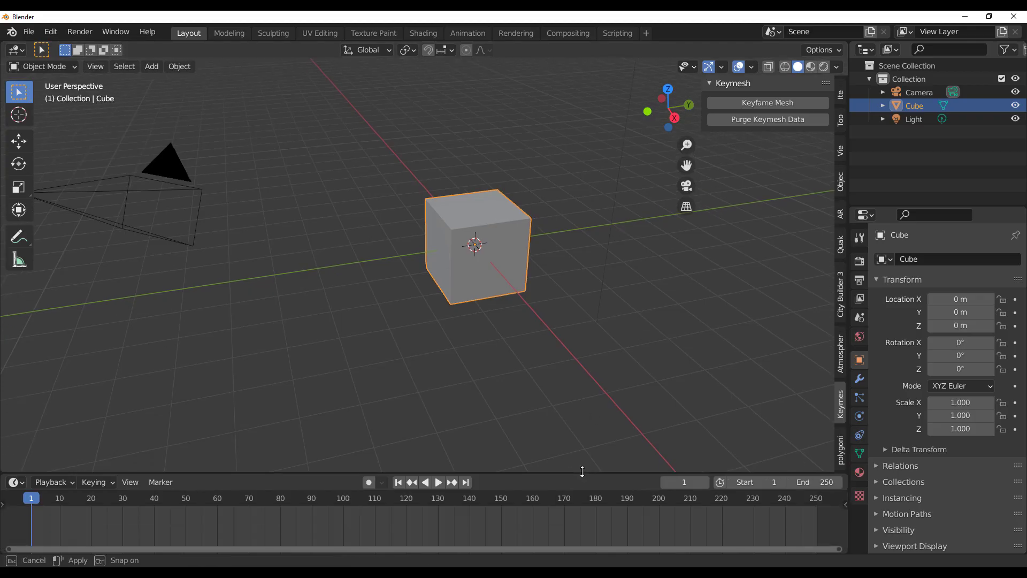
{"action": "left_click", "coordinate": [759, 103]}
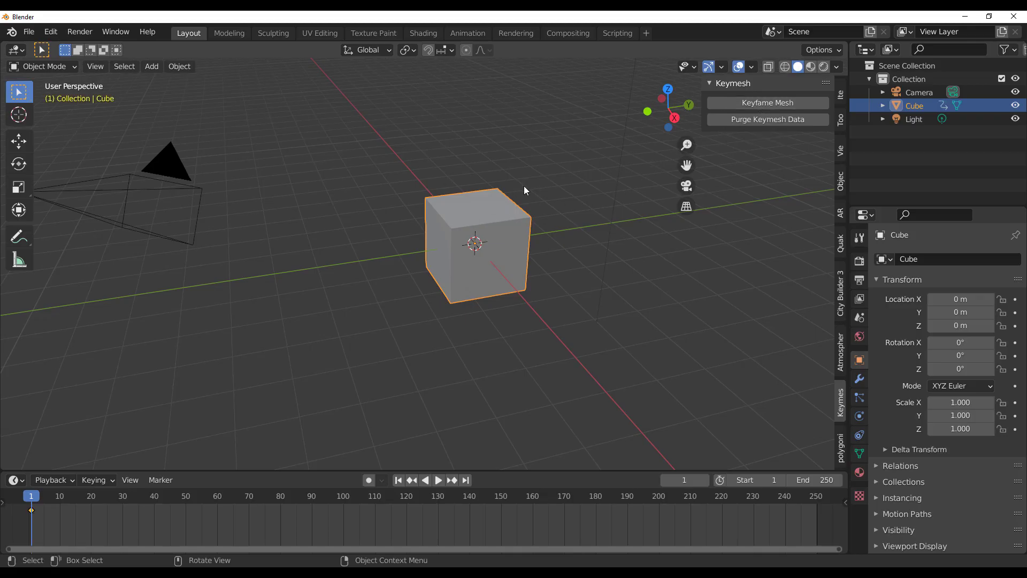
Inset the cube's top face in Edit Mode to leave a narrow rim around it
{"action": "middle_click_drag", "start_coordinate": [525, 188], "coordinate": [503, 182]}
{"action": "scroll", "coordinate": [504, 214], "scroll_direction": "up", "scroll_amount": 2}
{"action": "middle_click_drag", "start_coordinate": [506, 237], "coordinate": [502, 217]}
{"action": "key", "text": "Tab"}
{"action": "scroll", "coordinate": [505, 229], "scroll_direction": "up", "scroll_amount": 2}
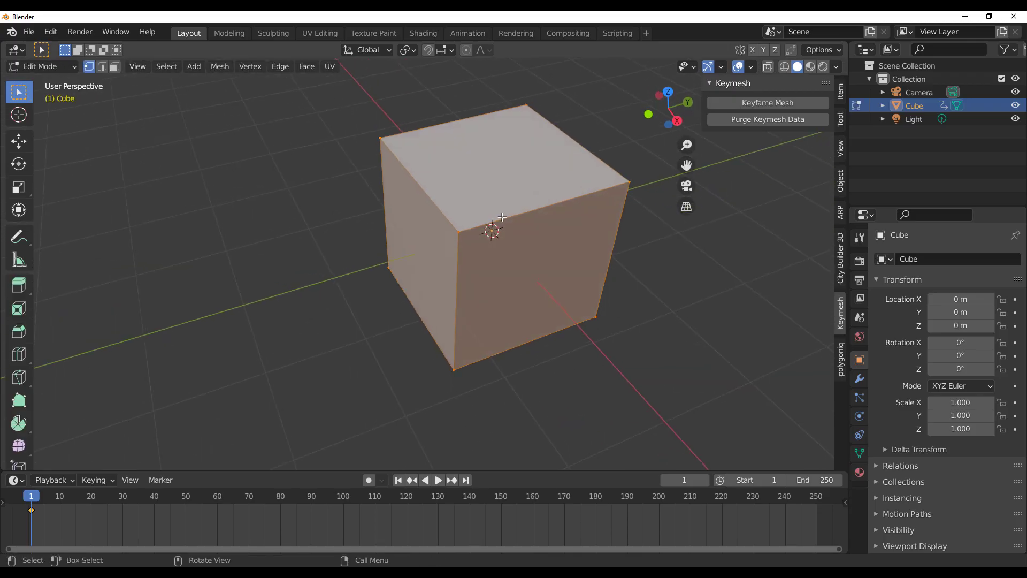
{"action": "key", "text": "3"}
{"action": "left_click", "coordinate": [512, 167]}
{"action": "key", "text": "i"}
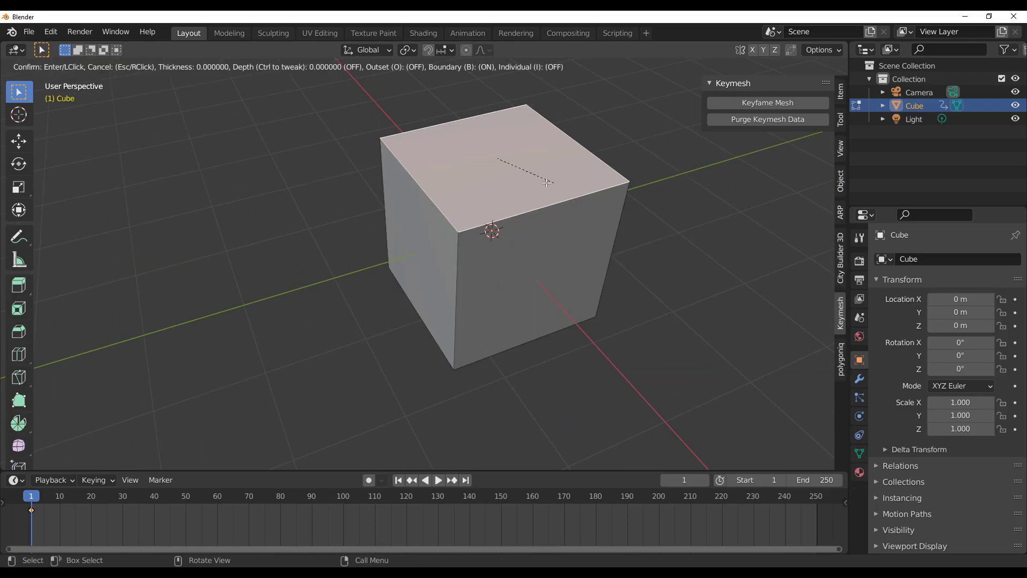
{"action": "left_click", "coordinate": [538, 190]}
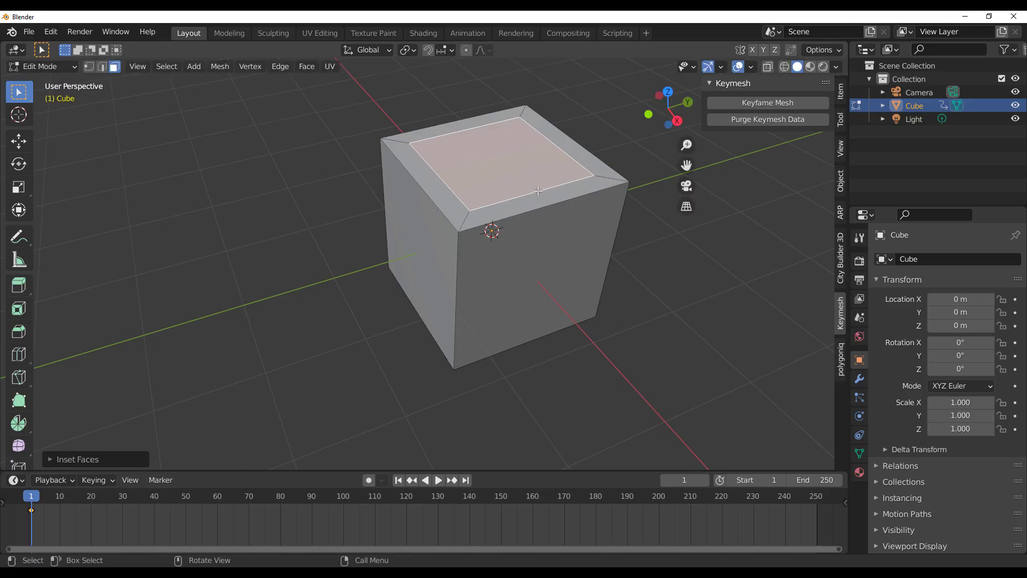
Extrude the inset top face down into the cube to form a recess and return to Object Mode
{"action": "key", "text": "e"}
{"action": "left_click", "coordinate": [547, 241]}
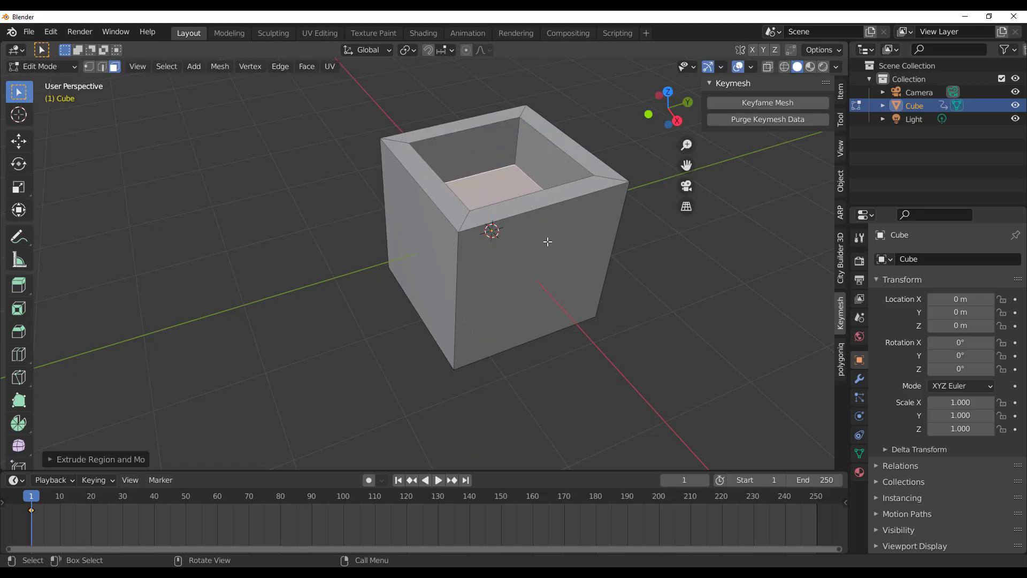
{"action": "key", "text": "Tab"}
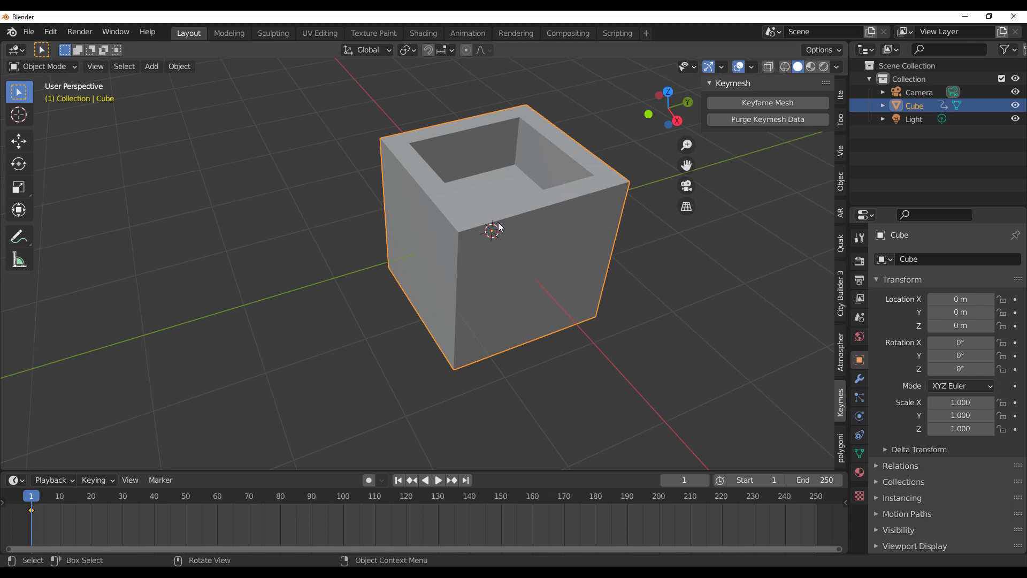
Advance to frame 10 and keyframe the recessed cube mesh with Keymesh
{"action": "key", "text": "space"}
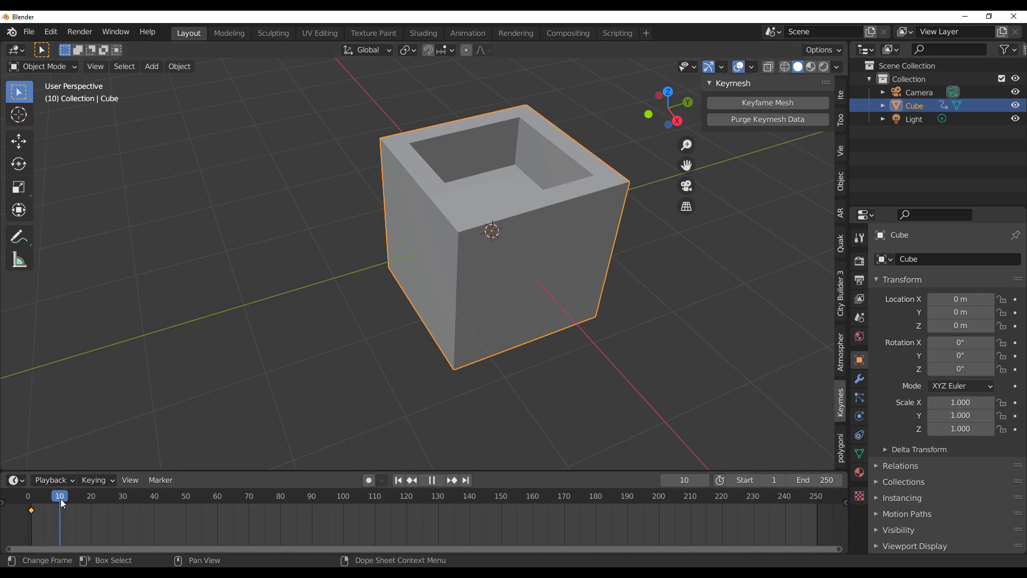
{"action": "key", "text": "space"}
{"action": "left_click", "coordinate": [783, 103]}
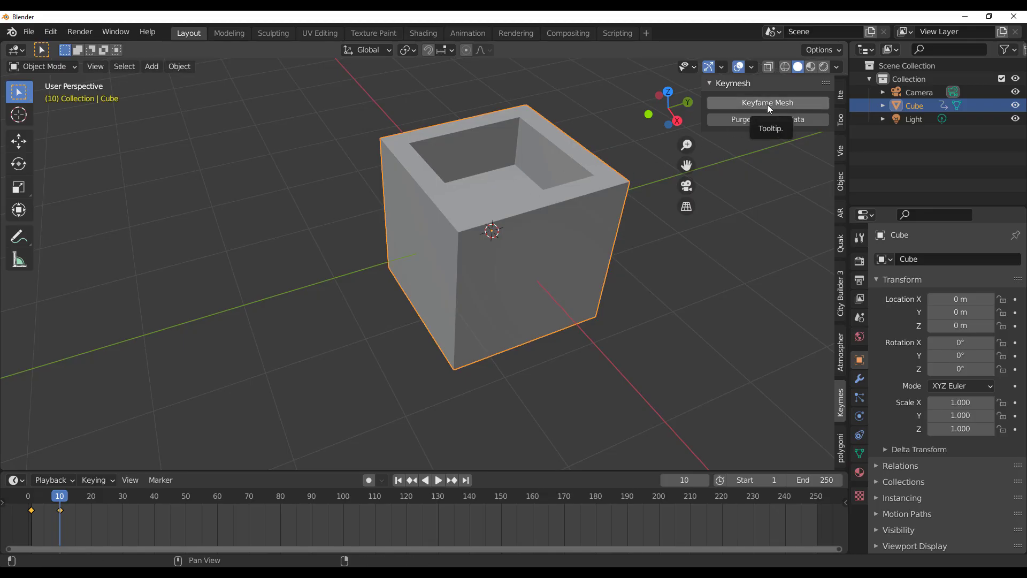
Inset the floor face of the cube's recess slightly in Edit Mode
{"action": "middle_click_drag", "start_coordinate": [527, 223], "coordinate": [547, 237]}
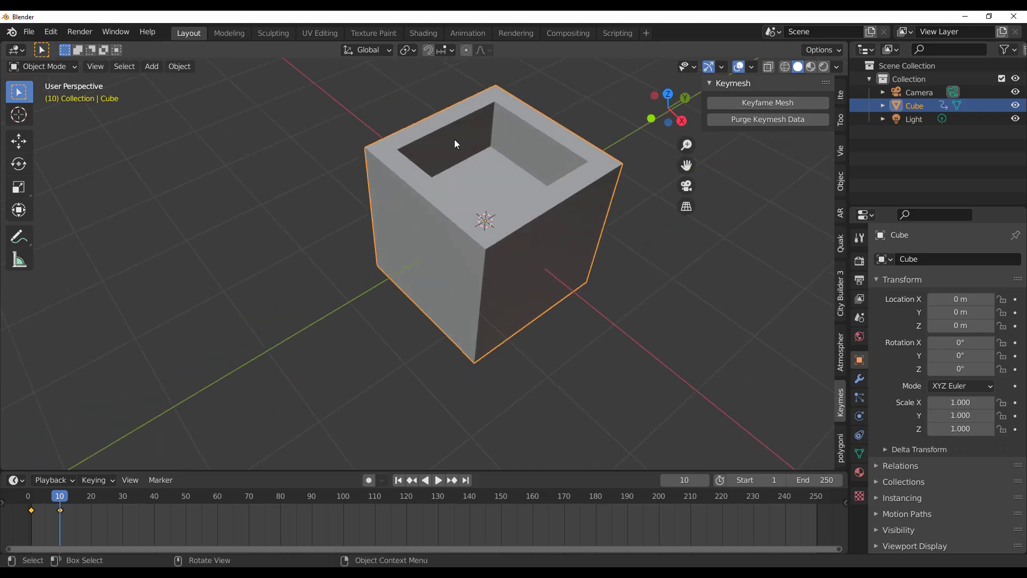
{"action": "key", "text": "Tab"}
{"action": "left_click", "coordinate": [491, 178]}
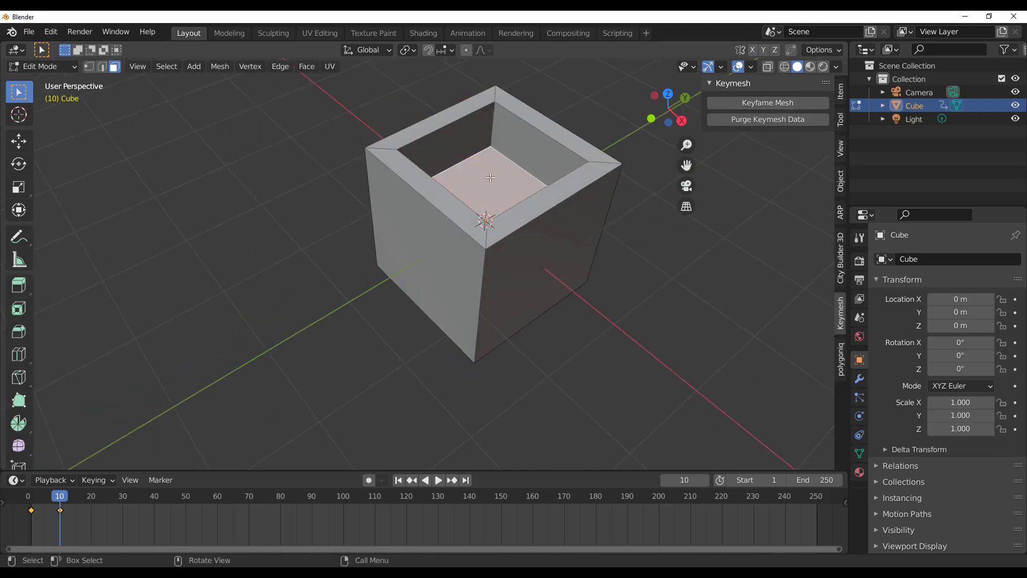
{"action": "key", "text": "i"}
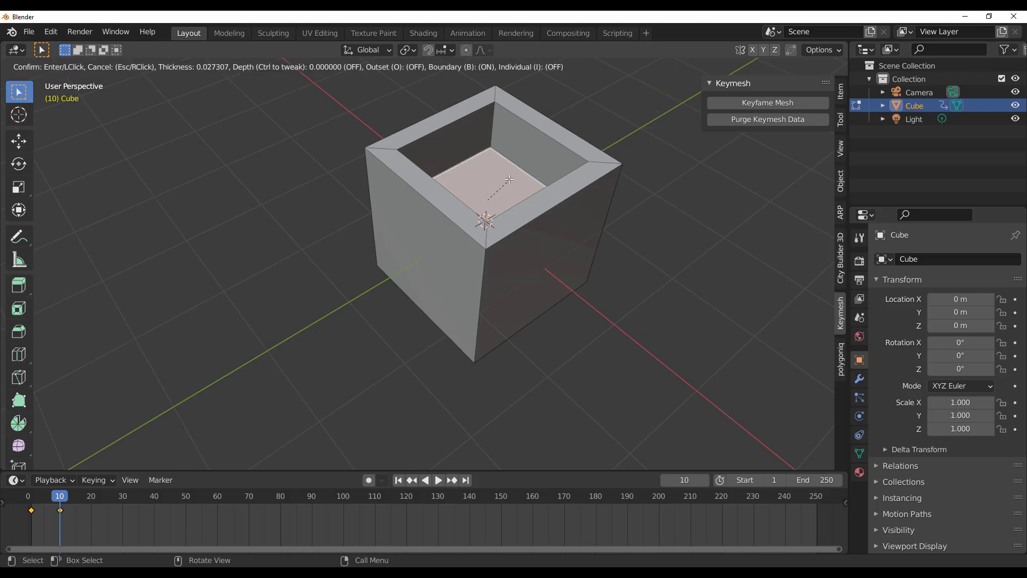
{"action": "left_click", "coordinate": [497, 181]}
Extrude the recess floor upward into a tower, lower its top face to a short block, and return to Object Mode
{"action": "key", "text": "e"}
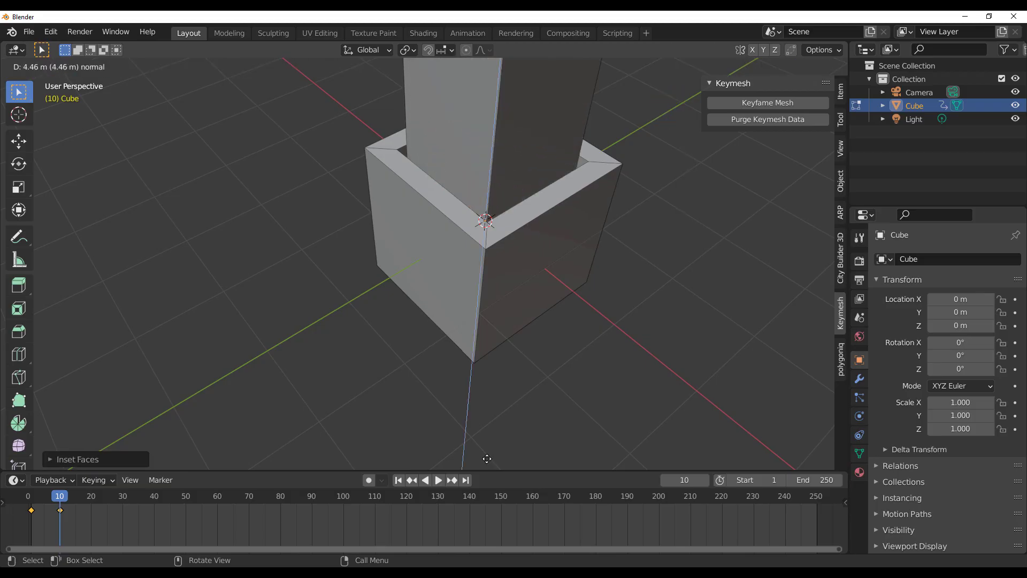
{"action": "left_click", "coordinate": [518, 157]}
{"action": "scroll", "coordinate": [518, 157], "scroll_direction": "down", "scroll_amount": 4}
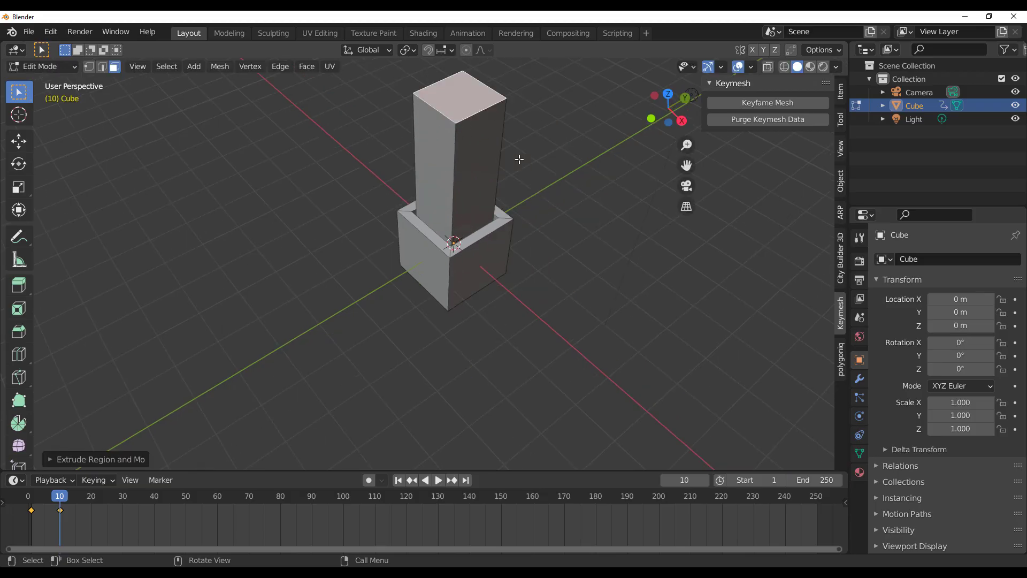
{"action": "left_click", "coordinate": [18, 141]}
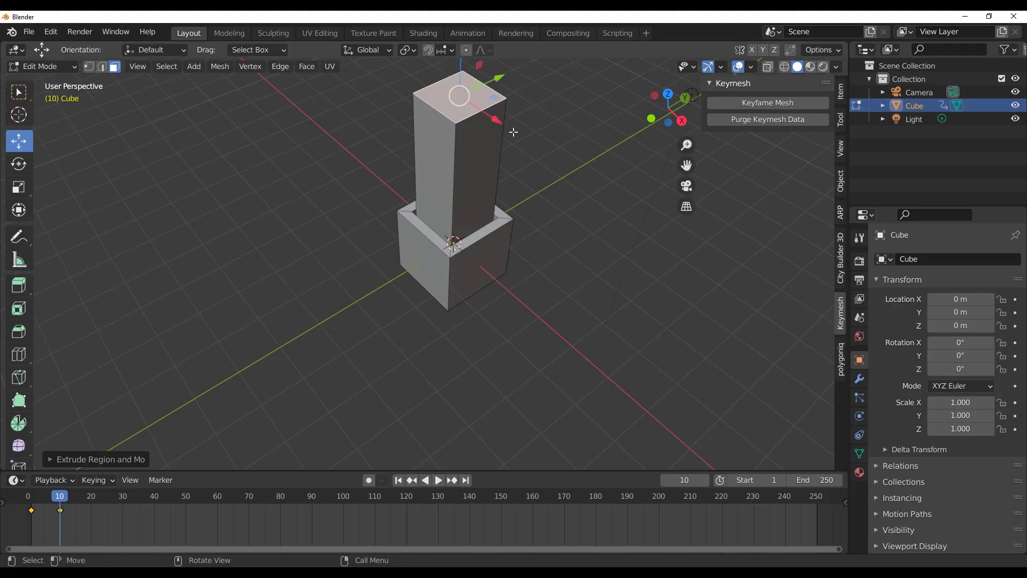
{"action": "left_click_drag", "start_coordinate": [459, 69], "coordinate": [465, 144]}
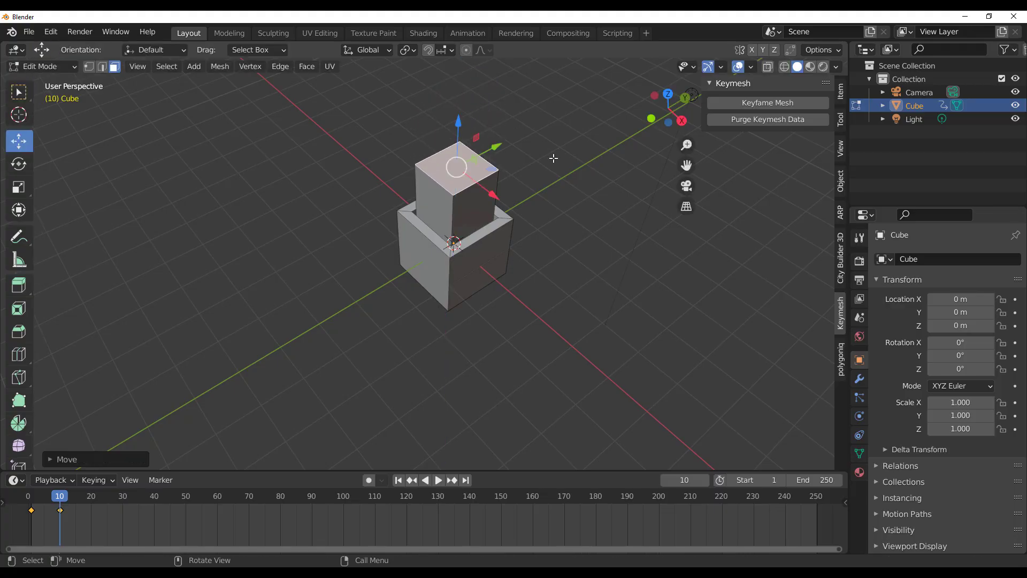
{"action": "key", "text": "Tab"}
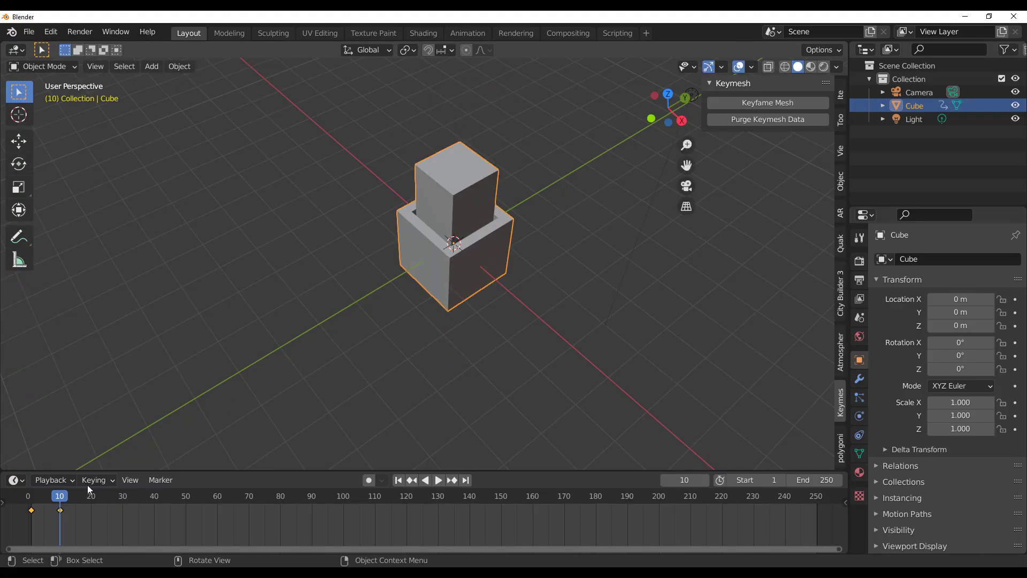
Scrub the timeline to frame 14 and examine the mesh shape past the last keyframe
{"action": "key", "text": "space"}
{"action": "mouse_move", "coordinate": [64, 500]}
{"action": "left_mouse_down"}
{"action": "mouse_move", "coordinate": [28, 500]}
{"action": "mouse_move", "coordinate": [72, 502]}
{"action": "left_mouse_up"}
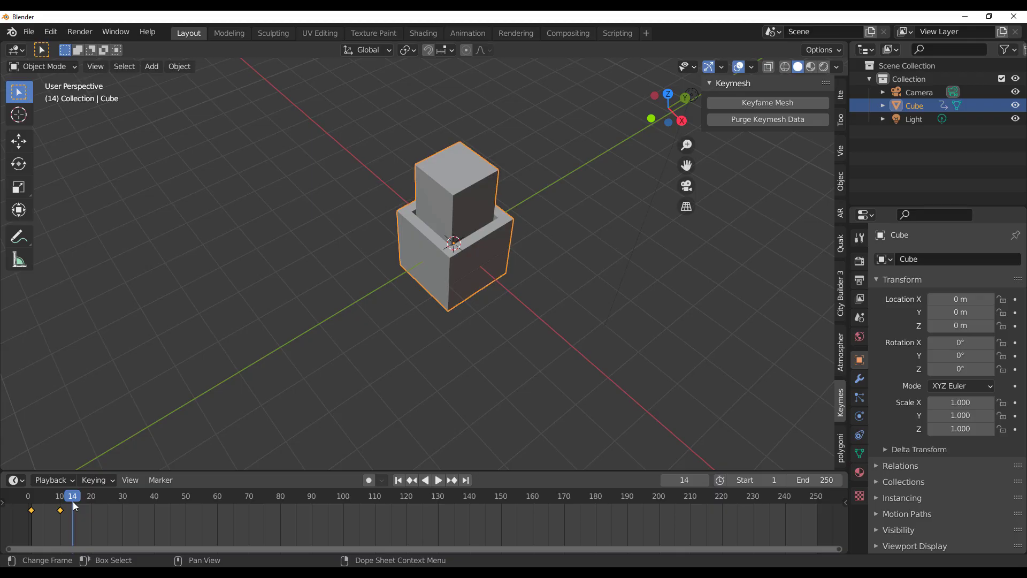
{"action": "scroll", "coordinate": [224, 420], "scroll_direction": "up", "scroll_amount": 3}
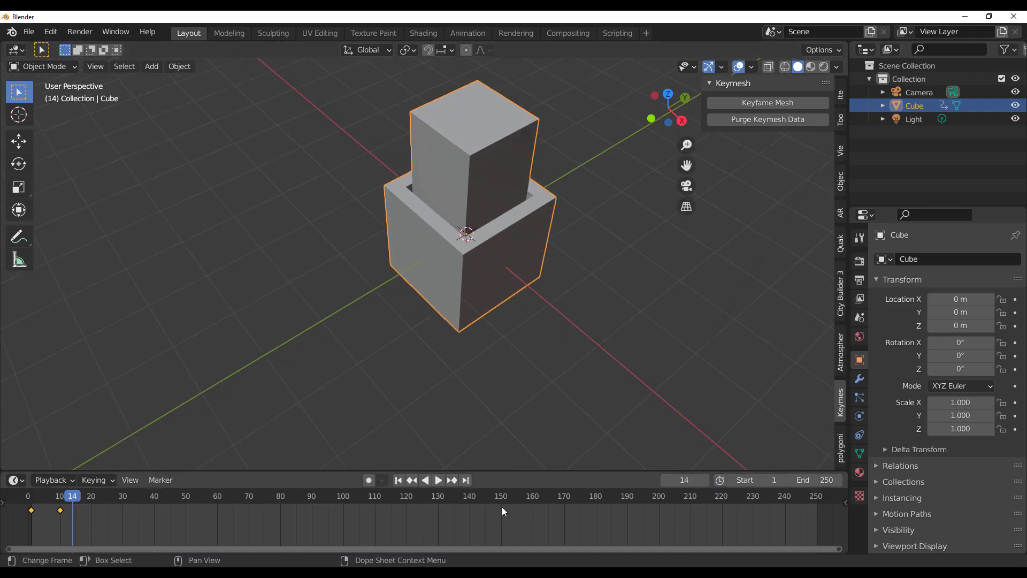
{"action": "middle_click_drag", "start_coordinate": [558, 282], "coordinate": [579, 267]}
{"action": "scroll", "coordinate": [486, 220], "scroll_direction": "up", "scroll_amount": 2}
{"action": "middle_click_drag", "start_coordinate": [514, 237], "coordinate": [457, 283], "text": "shift"}
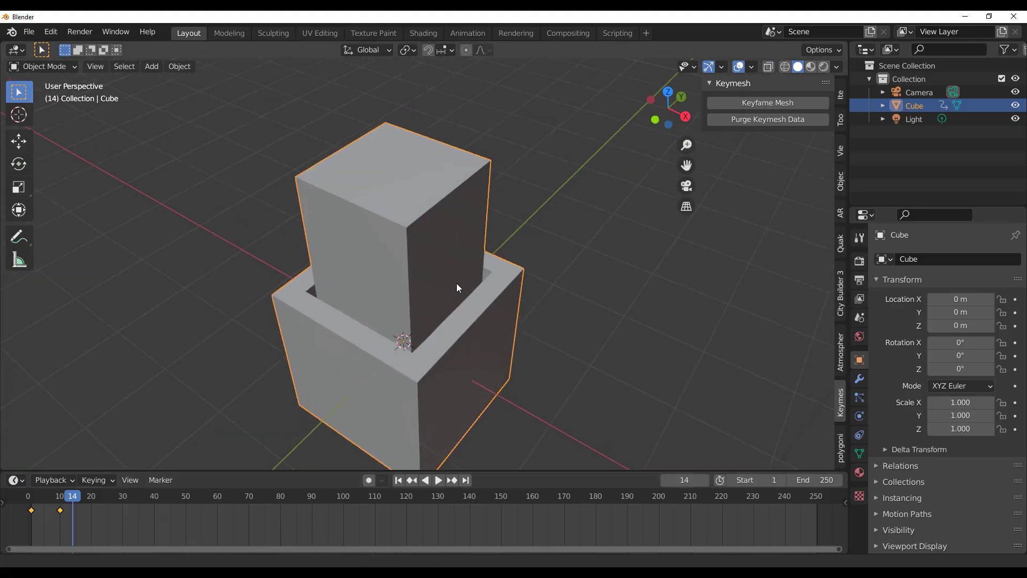
Advance the animation to frame 20
{"action": "key", "text": "space"}
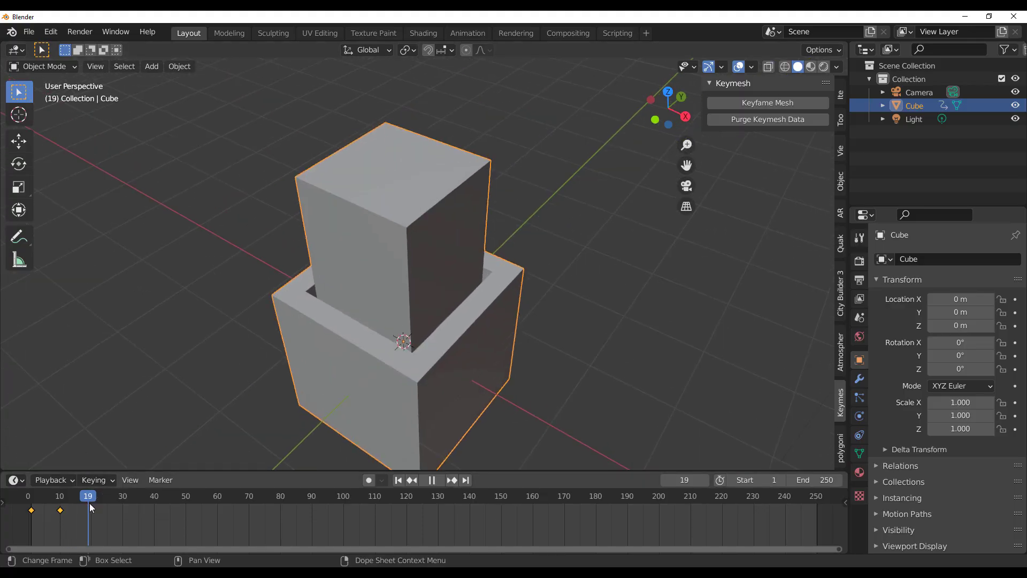
{"action": "key", "text": "space"}
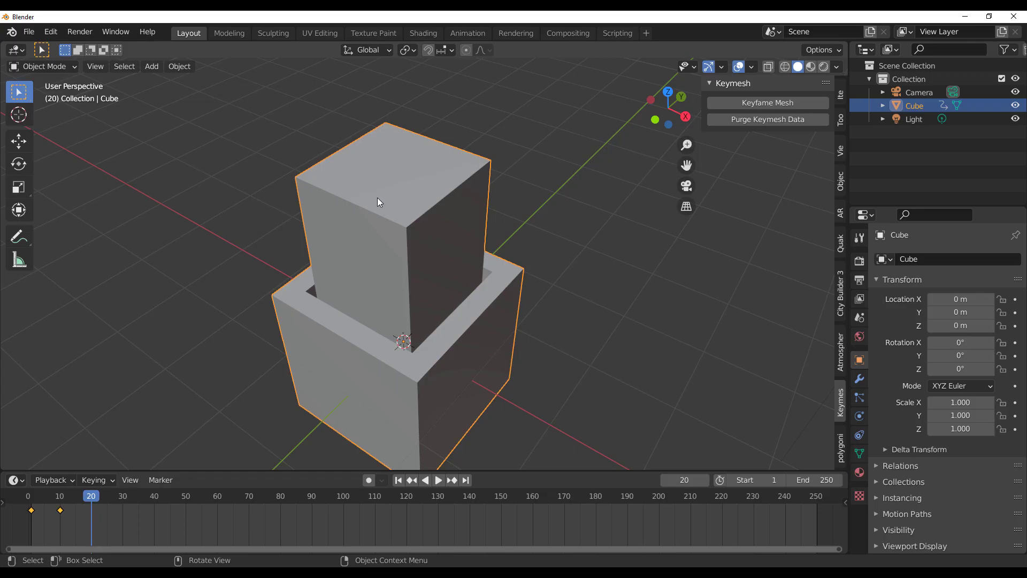
Try beveling the tower's top face about 0.292 m wide with six segments in Edit Mode, ending in Object Mode
{"action": "key", "text": "Tab"}
{"action": "key", "text": "ctrl+b"}
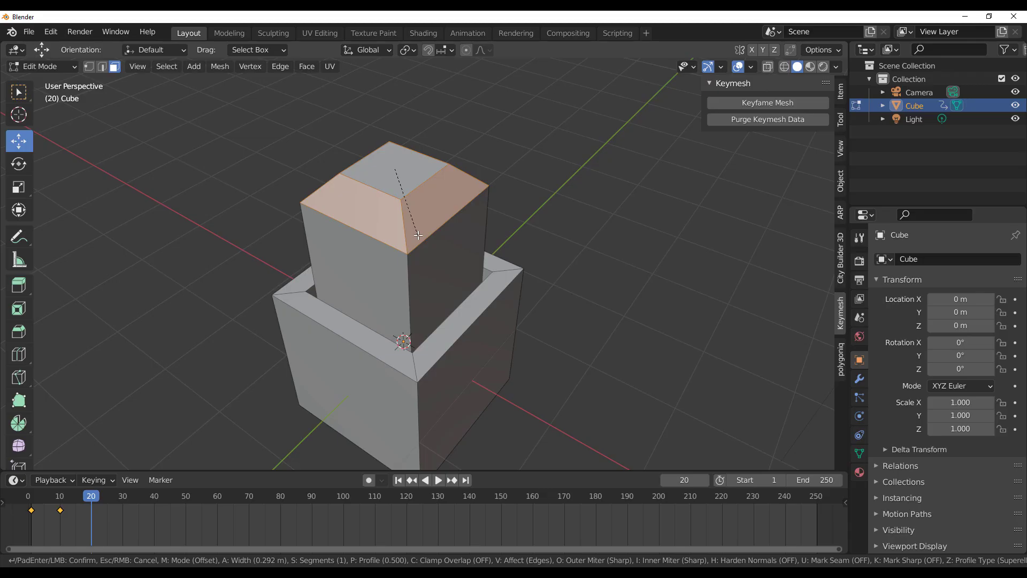
{"action": "scroll", "coordinate": [418, 235], "scroll_direction": "up", "scroll_amount": 5}
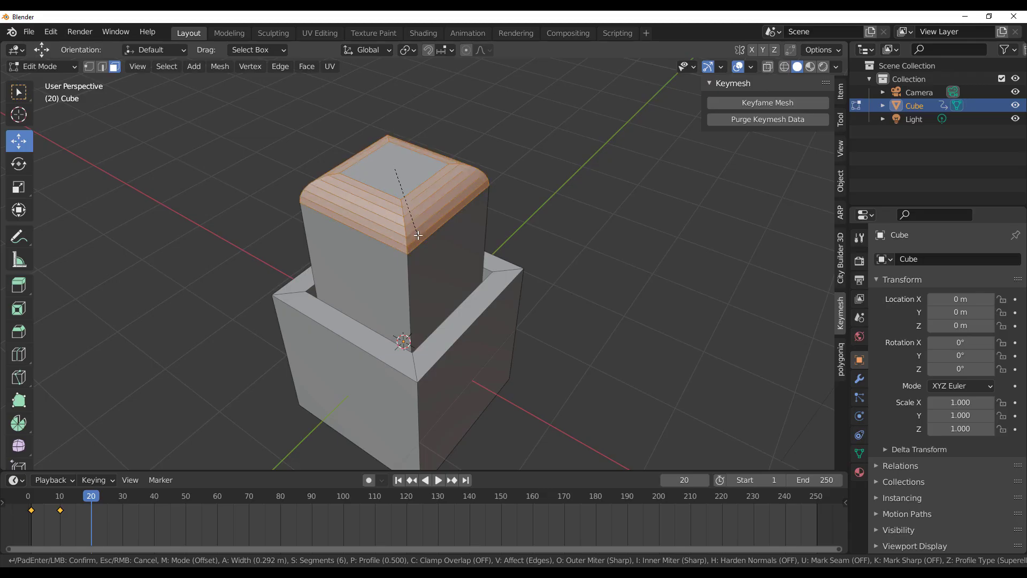
{"action": "left_click", "coordinate": [418, 236]}
{"action": "key", "text": "Tab"}
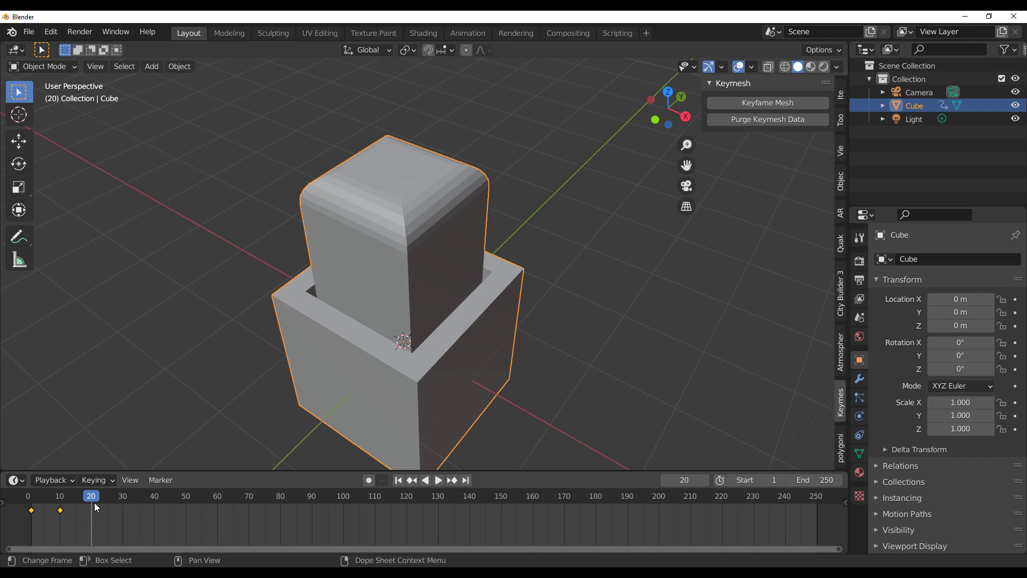
Scrub back to frame 13 to check the mesh shape, and undo back to before the tower's bevel
{"action": "key", "text": "space"}
{"action": "left_click_drag", "start_coordinate": [95, 500], "coordinate": [69, 500]}
{"action": "key", "text": "space"}
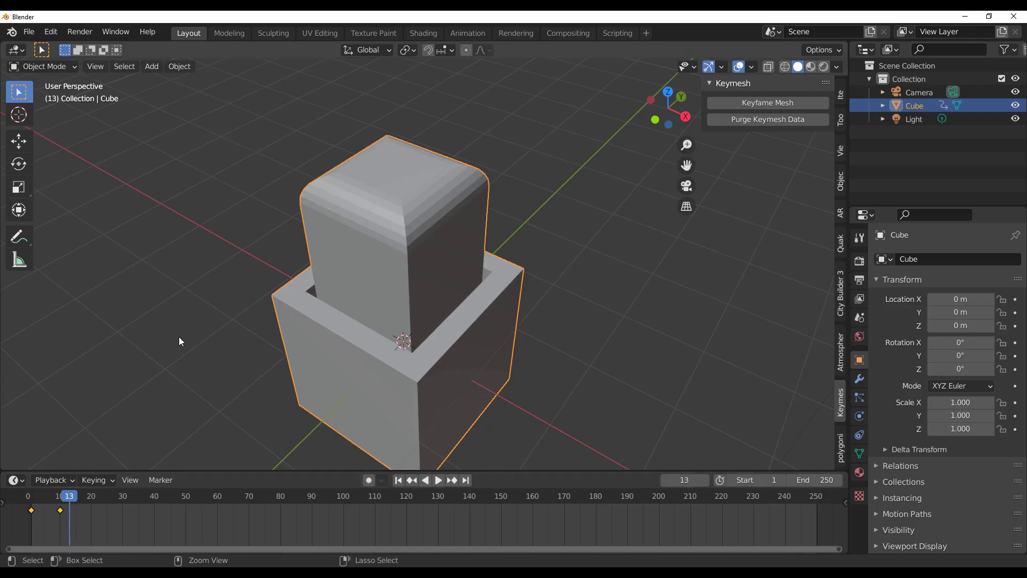
{"action": "key", "text": "ctrl+z"}
{"action": "key", "text": "ctrl+z"}
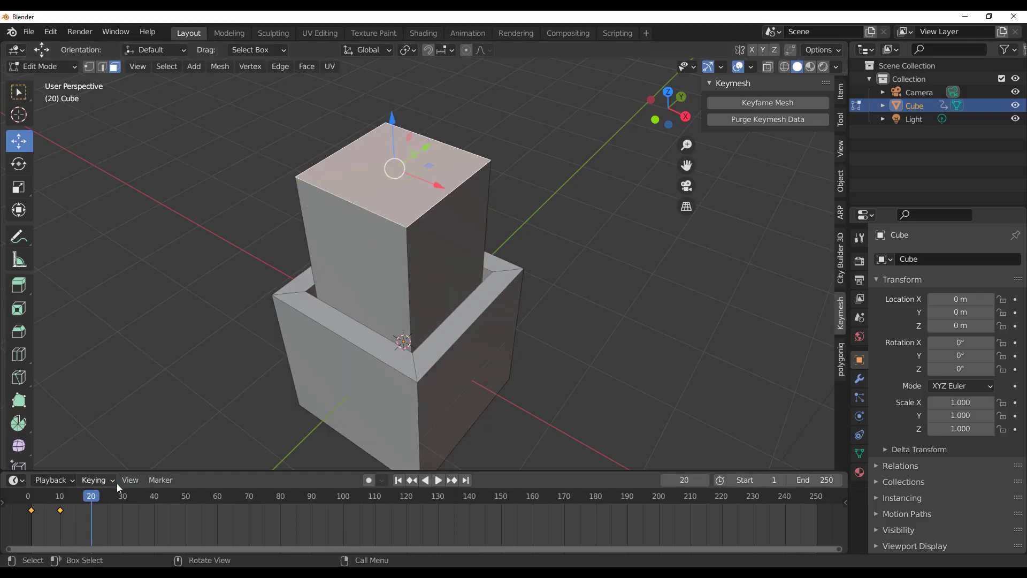
Return to Object Mode and keyframe the unbeveled tower mesh at frame 20 with Keymesh
{"action": "key", "text": "Tab"}
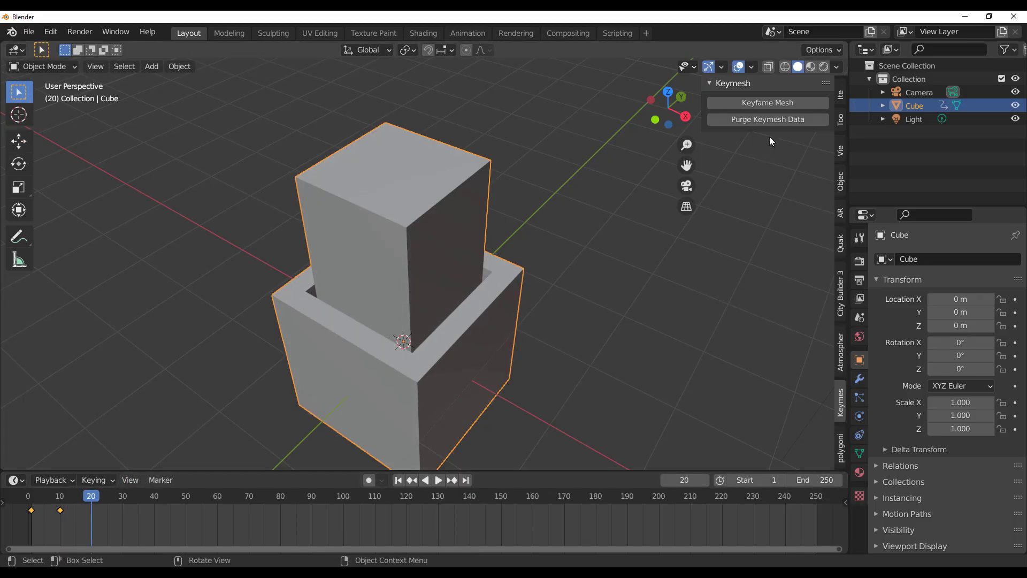
{"action": "left_click", "coordinate": [759, 105]}
Bevel the tower's top face about 0.416 m wide with six segments in Edit Mode and return to Object Mode
{"action": "key", "text": "Tab"}
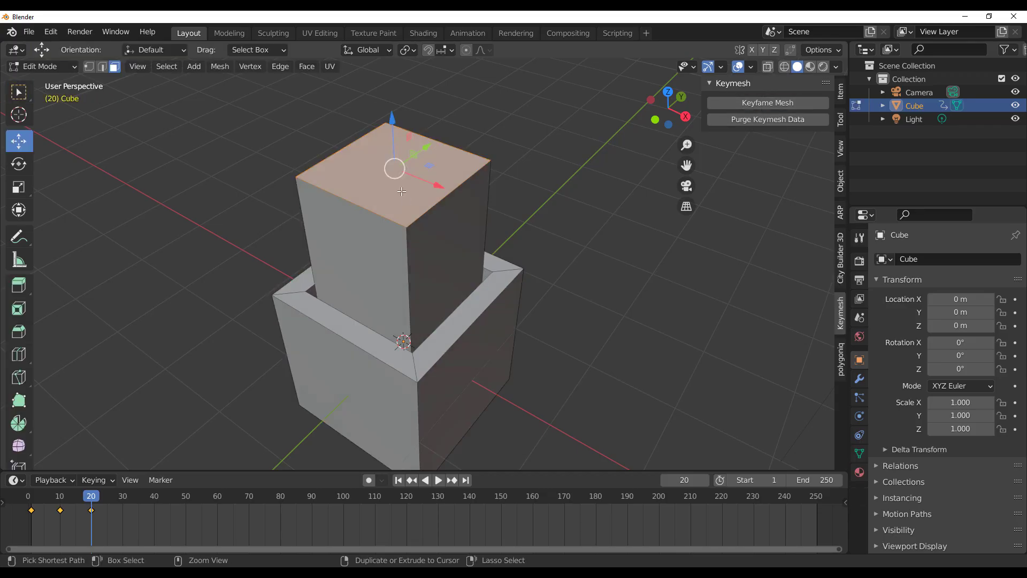
{"action": "key", "text": "ctrl+b"}
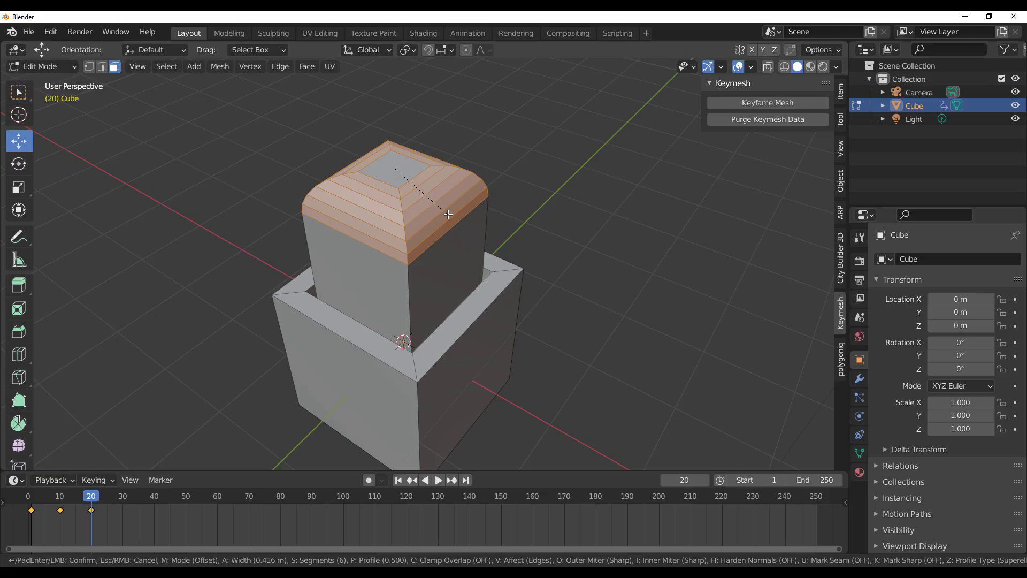
{"action": "left_click", "coordinate": [448, 214]}
{"action": "key", "text": "Tab"}
Reselect the cube and scrub the timeline across frames 1, 10 and 20 to examine its keyframed mesh shapes
{"action": "left_click", "coordinate": [532, 159]}
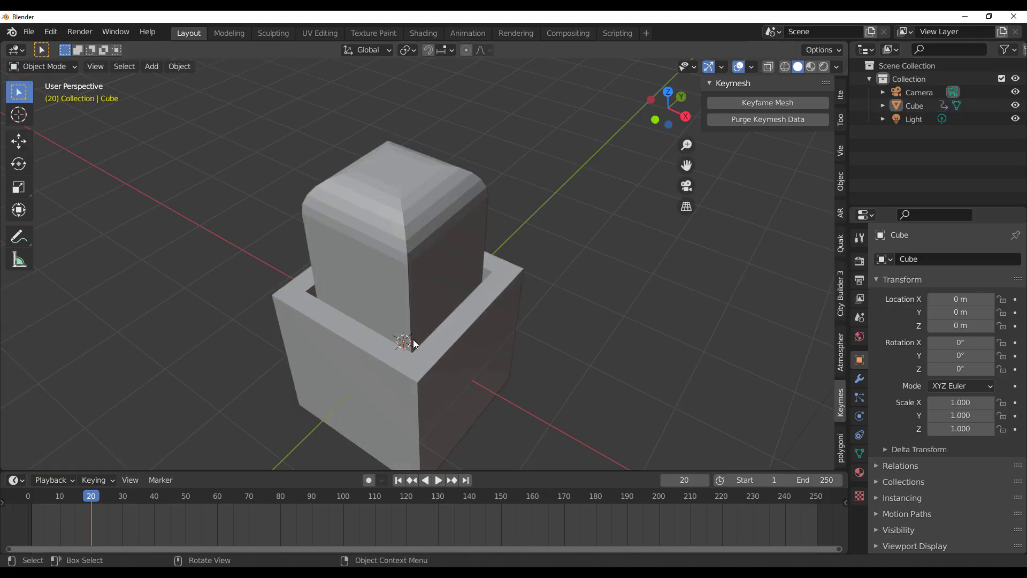
{"action": "left_click", "coordinate": [390, 243]}
{"action": "key", "text": "space"}
{"action": "left_click", "coordinate": [59, 499]}
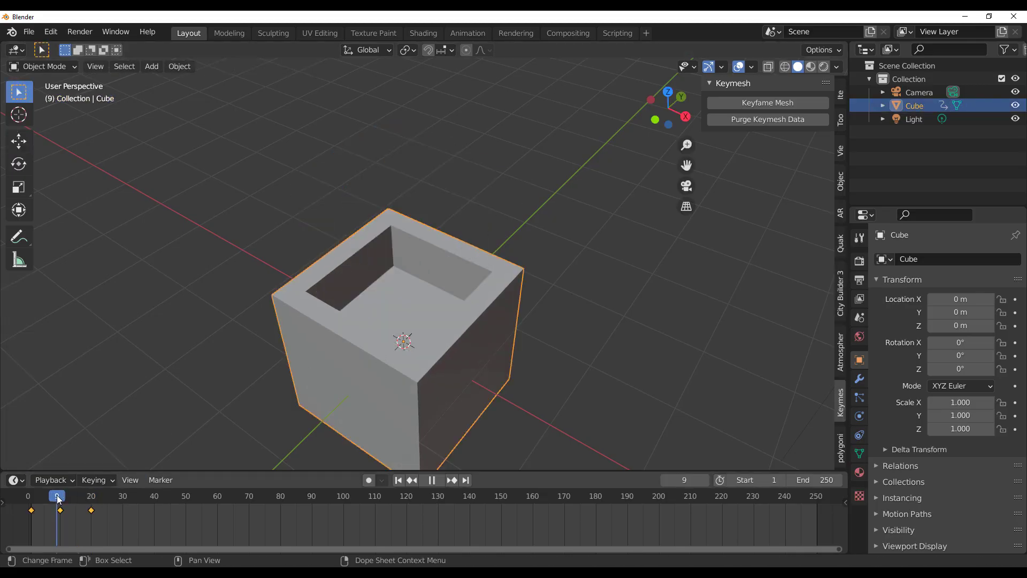
{"action": "left_click_drag", "start_coordinate": [53, 500], "coordinate": [66, 440]}
{"action": "scroll", "coordinate": [442, 240], "scroll_direction": "down", "scroll_amount": 3}
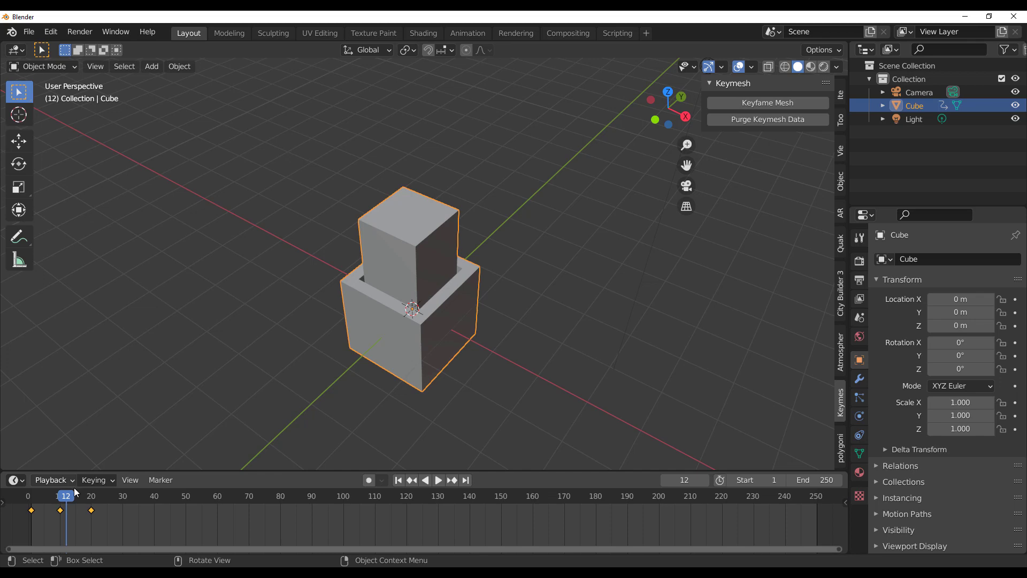
{"action": "left_click_drag", "start_coordinate": [79, 502], "coordinate": [27, 504]}
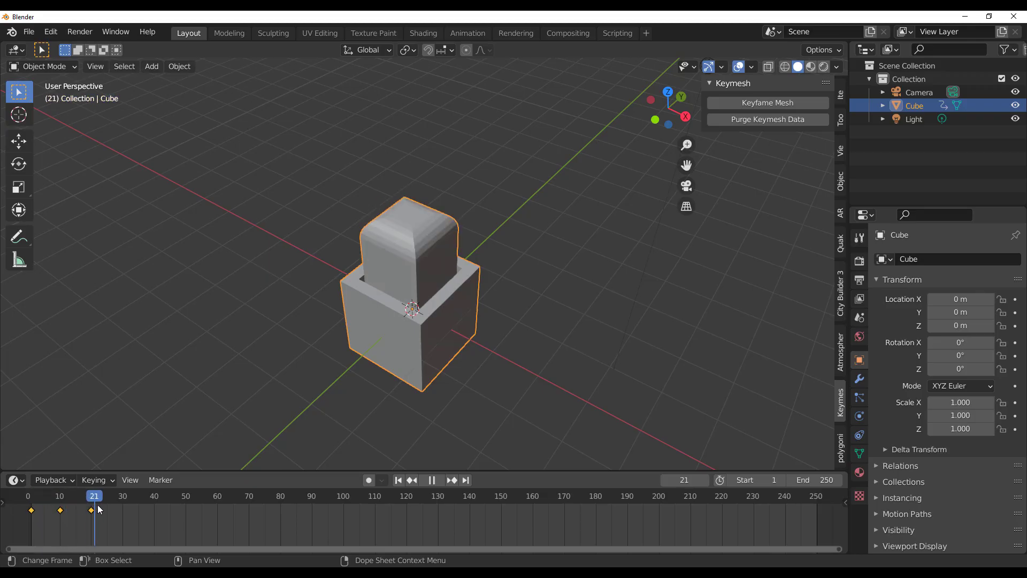
{"action": "key", "text": "space"}
{"action": "scroll", "coordinate": [441, 278], "scroll_direction": "up", "scroll_amount": 4}
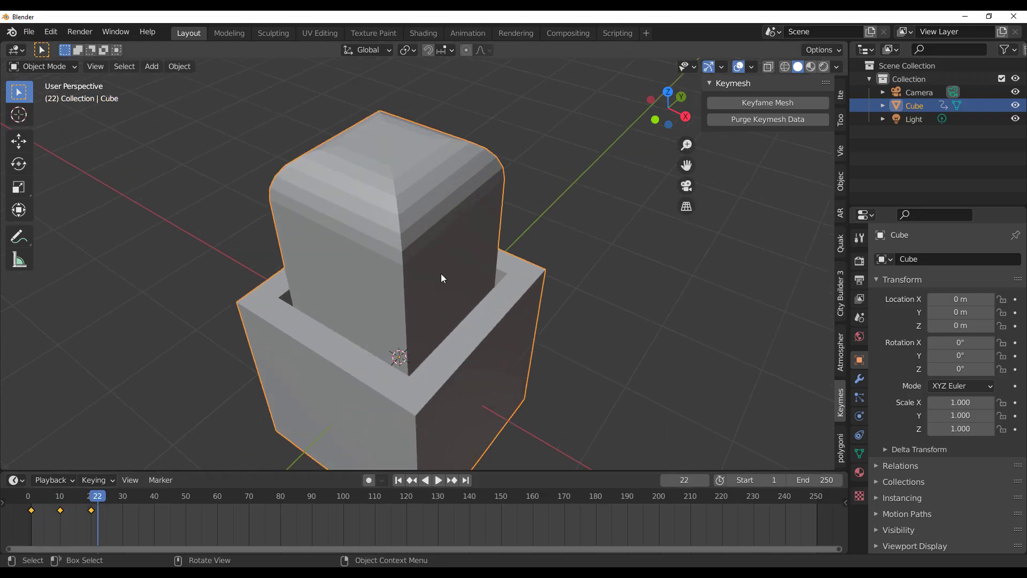
{"action": "scroll", "coordinate": [441, 274], "scroll_direction": "down", "scroll_amount": 4}
Delete the cube and start a new default scene, discarding the current changes
{"action": "key", "text": "Delete"}
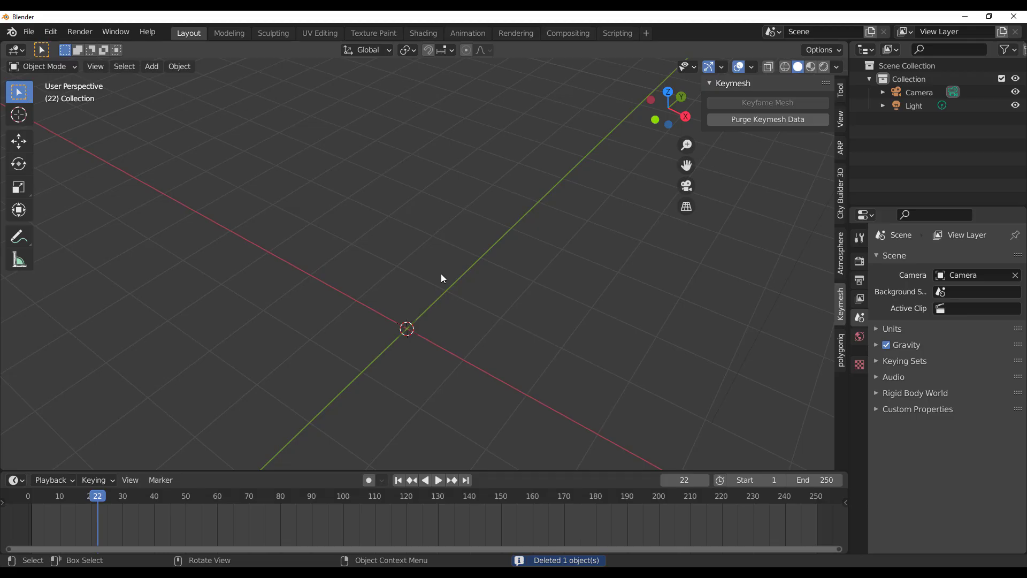
{"action": "left_click", "coordinate": [32, 32]}
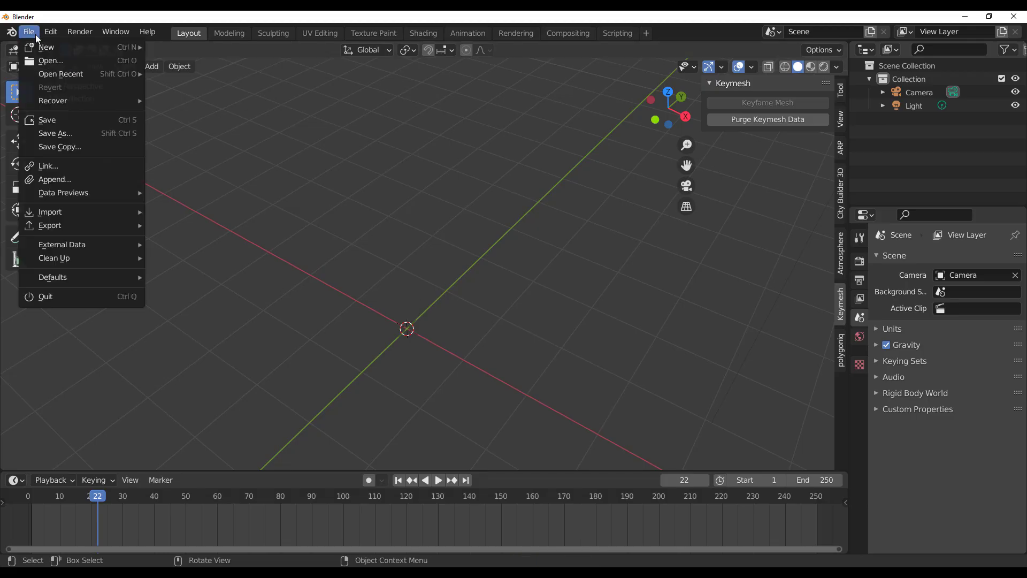
{"action": "mouse_move", "coordinate": [48, 46]}
{"action": "left_click", "coordinate": [185, 46]}
{"action": "left_click", "coordinate": [557, 321]}
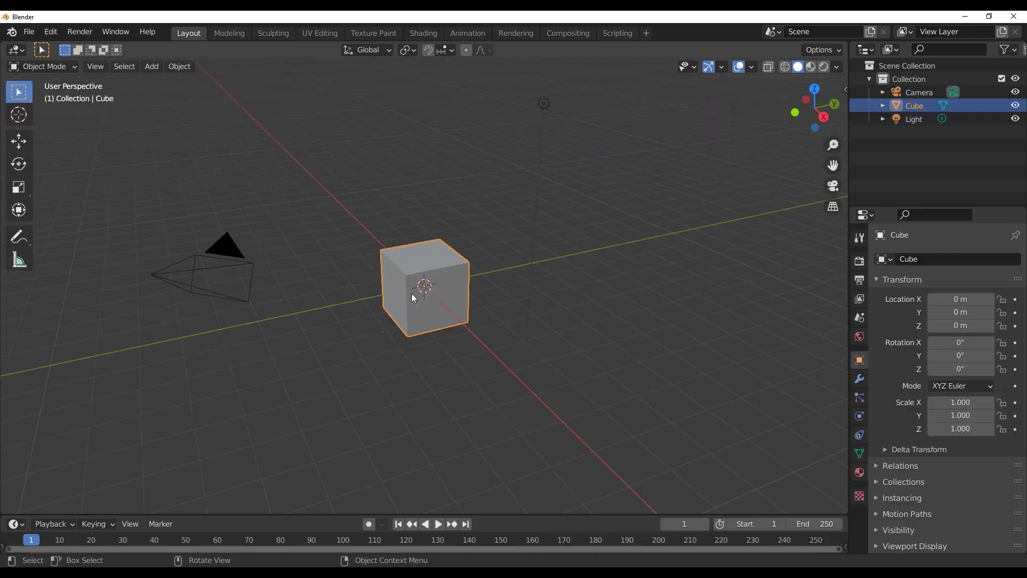
Replace the default cube with a monkey head mesh
{"action": "middle_click_drag", "start_coordinate": [455, 326], "coordinate": [387, 269]}
{"action": "scroll", "coordinate": [386, 268], "scroll_direction": "up", "scroll_amount": 4}
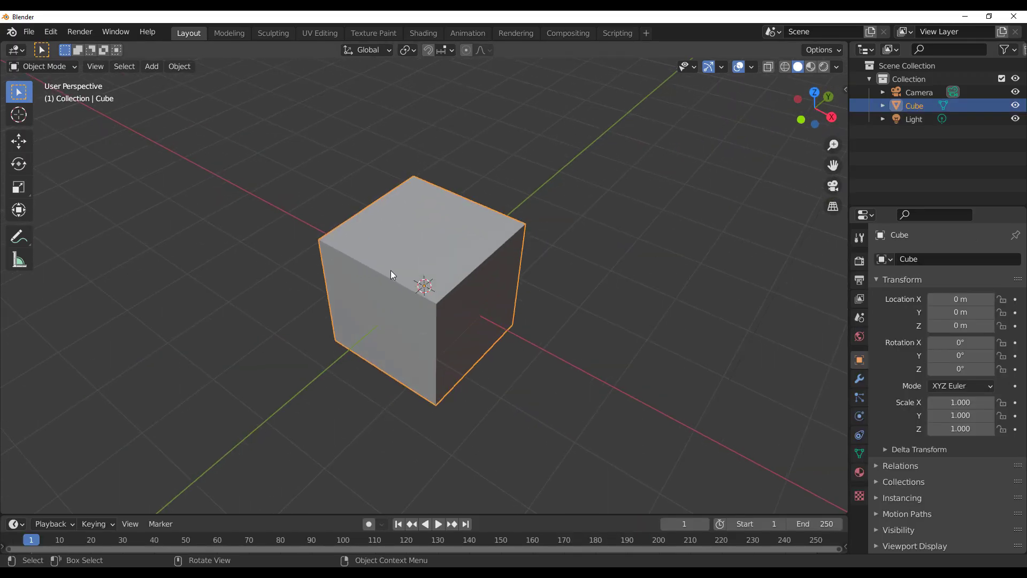
{"action": "key", "text": "Delete"}
{"action": "key", "text": "shift+a"}
{"action": "left_click", "coordinate": [440, 396]}
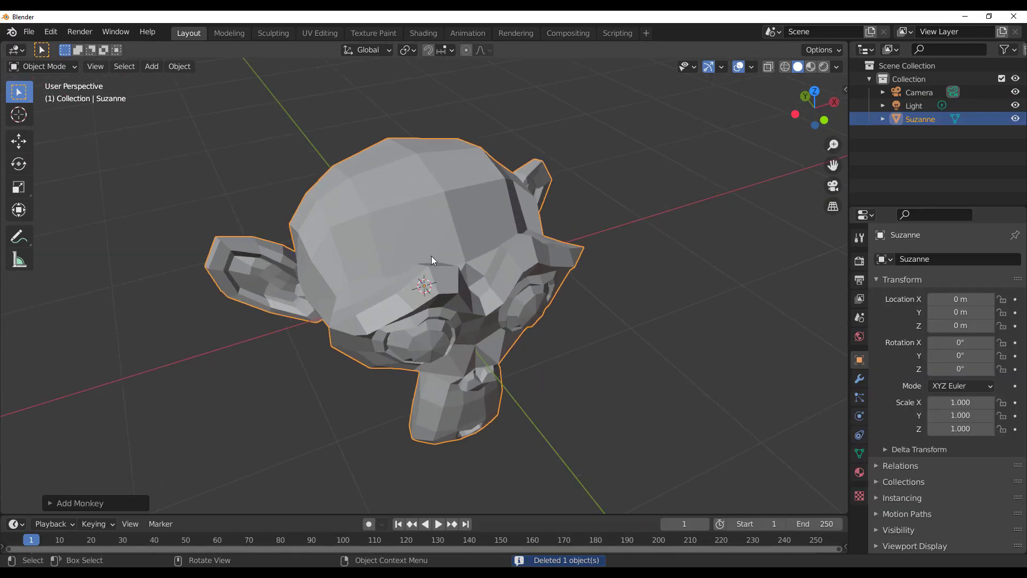
Give the monkey head a Subdivision Surface modifier with three viewport levels and shade it smooth
{"action": "scroll", "coordinate": [486, 232], "scroll_direction": "down", "scroll_amount": 2}
{"action": "middle_click_drag", "start_coordinate": [491, 235], "coordinate": [524, 170]}
{"action": "key", "text": "ctrl+2"}
{"action": "right_click", "coordinate": [523, 156]}
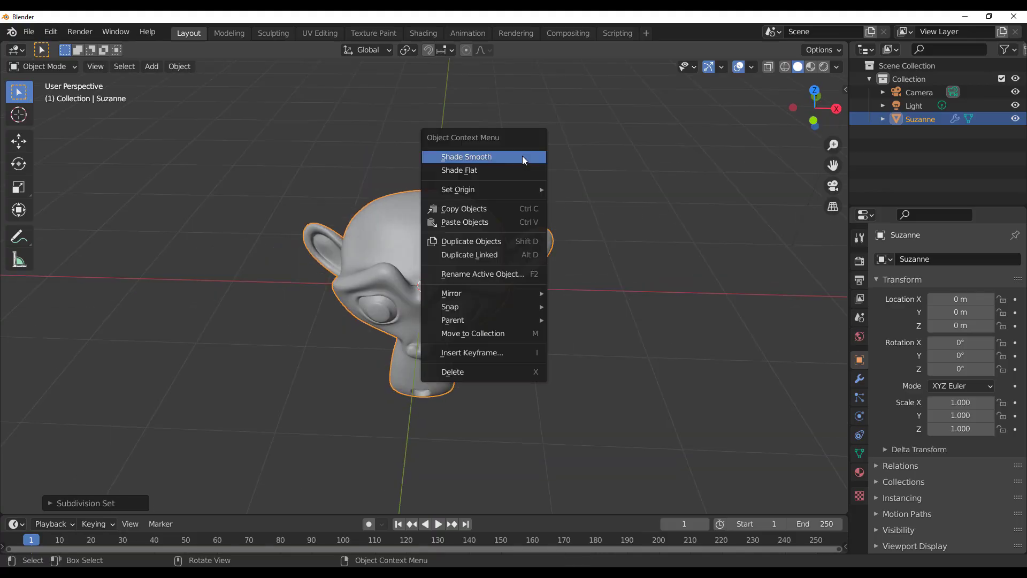
{"action": "left_click", "coordinate": [523, 156]}
Apply the monkey head's Subdivision modifier
{"action": "left_click", "coordinate": [859, 379]}
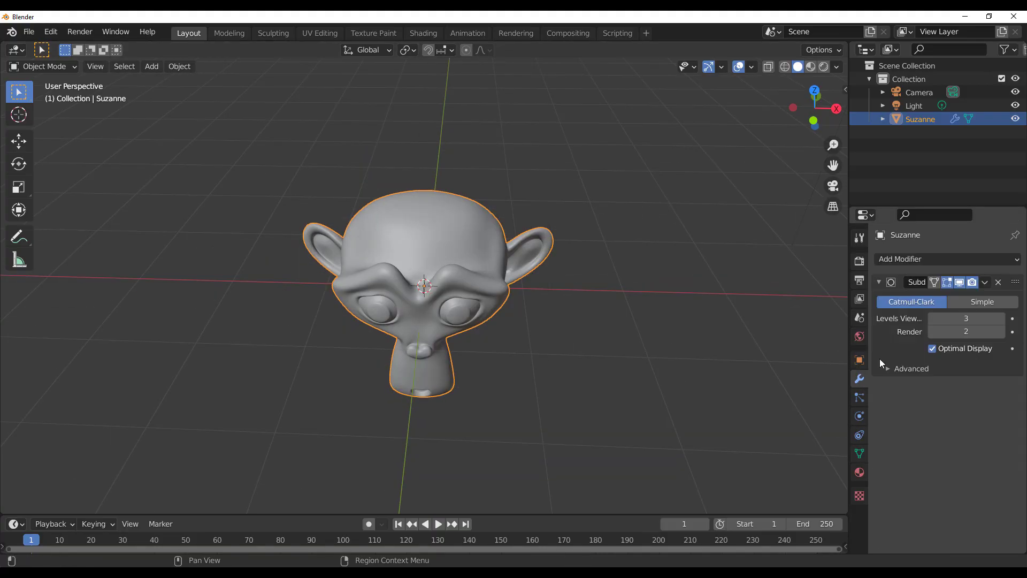
{"action": "left_click", "coordinate": [985, 282]}
{"action": "left_click", "coordinate": [955, 301]}
{"action": "middle_click_drag", "start_coordinate": [460, 292], "coordinate": [380, 294]}
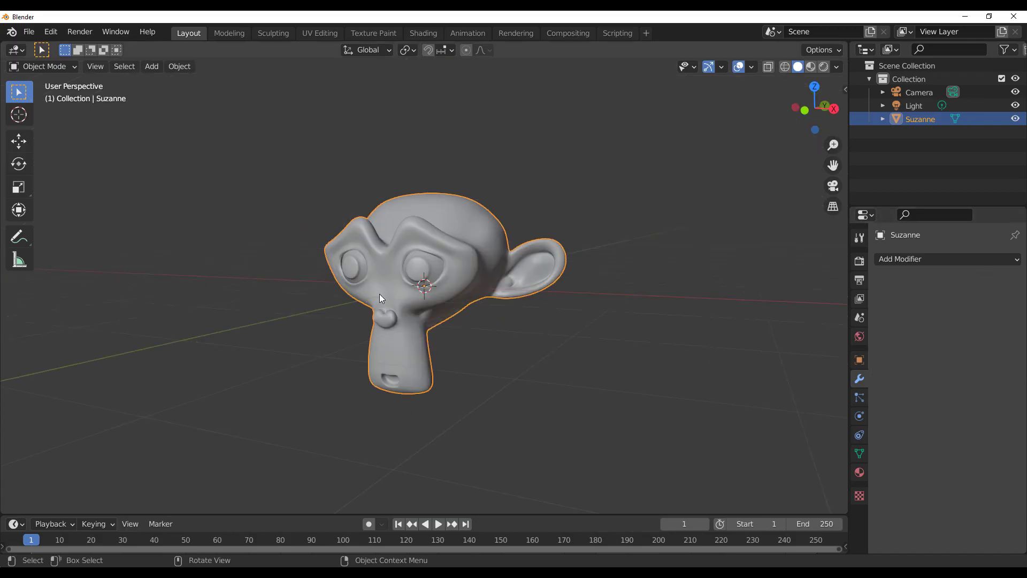
Reselect the monkey head and switch it to Sculpt Mode
{"action": "left_click", "coordinate": [483, 155]}
{"action": "left_click", "coordinate": [450, 215]}
{"action": "left_click", "coordinate": [68, 67]}
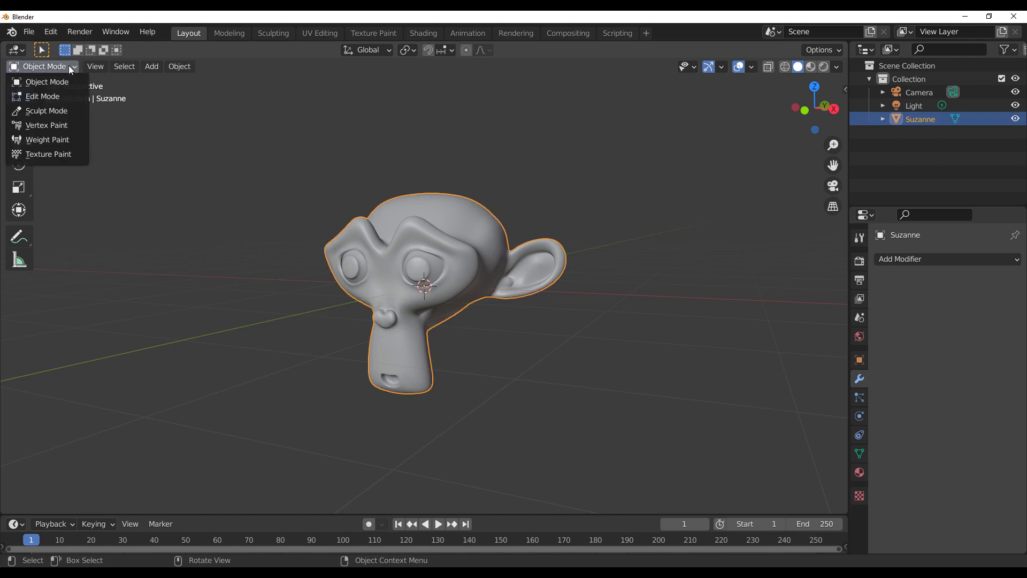
{"action": "left_click", "coordinate": [60, 112]}
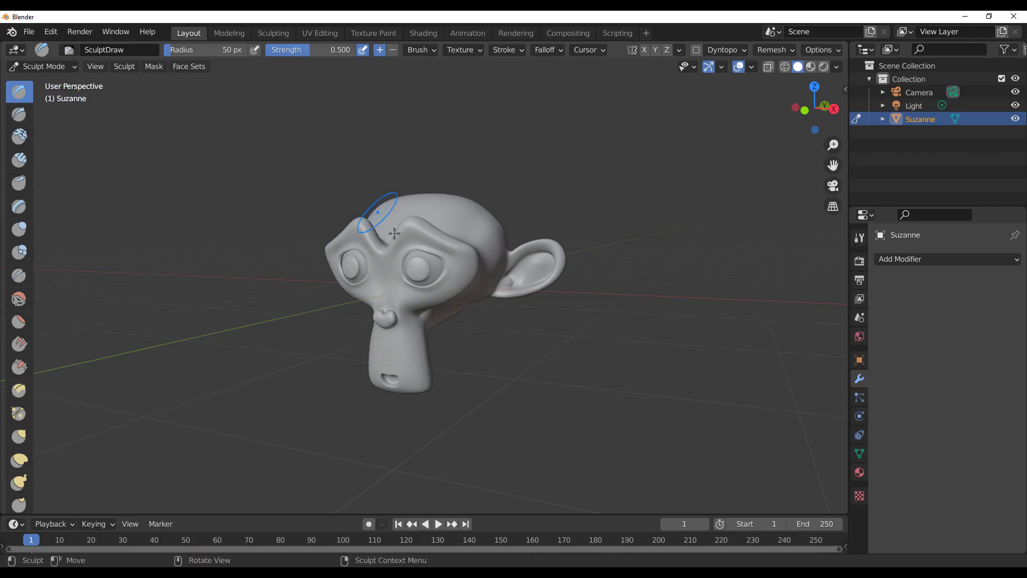
Set the Draw brush radius to 174 px and arrange the sculpt brushes in two columns
{"action": "middle_click_drag", "start_coordinate": [377, 214], "coordinate": [456, 233]}
{"action": "scroll", "coordinate": [461, 238], "scroll_direction": "up", "scroll_amount": 2}
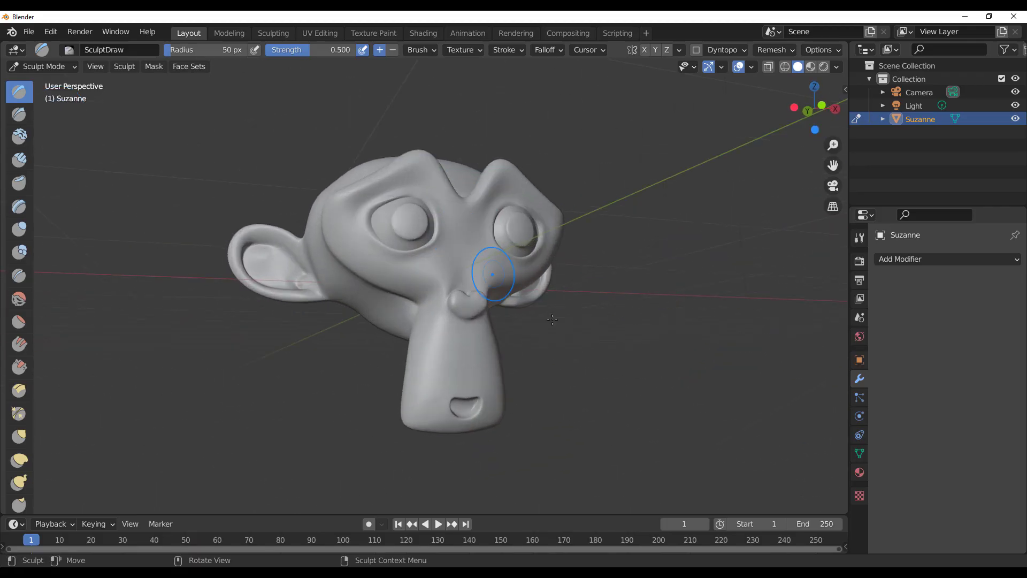
{"action": "middle_click_drag", "start_coordinate": [539, 325], "coordinate": [510, 350]}
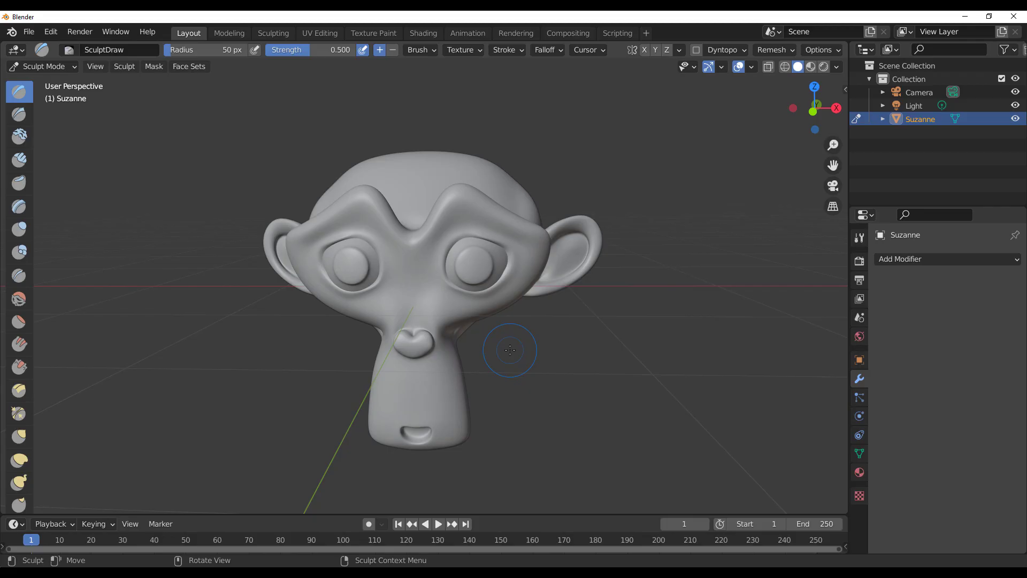
{"action": "mouse_move", "coordinate": [510, 351]}
{"action": "middle_mouse_down"}
{"action": "mouse_move", "coordinate": [423, 283]}
{"action": "mouse_move", "coordinate": [497, 281]}
{"action": "mouse_move", "coordinate": [474, 270]}
{"action": "middle_mouse_up"}
{"action": "scroll", "coordinate": [422, 283], "scroll_direction": "up", "scroll_amount": 3}
{"action": "scroll", "coordinate": [471, 267], "scroll_direction": "down", "scroll_amount": 4}
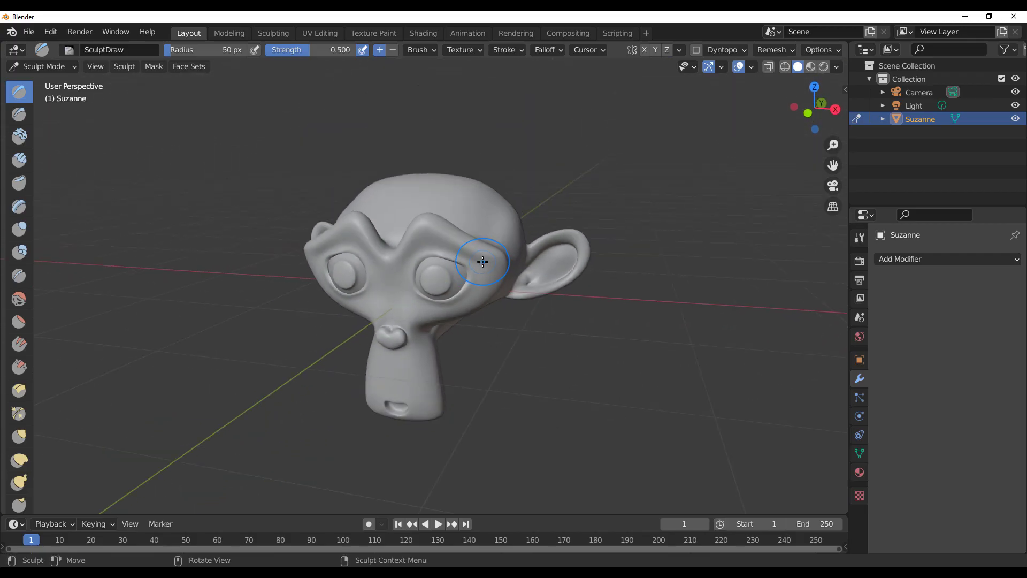
{"action": "key", "text": "f"}
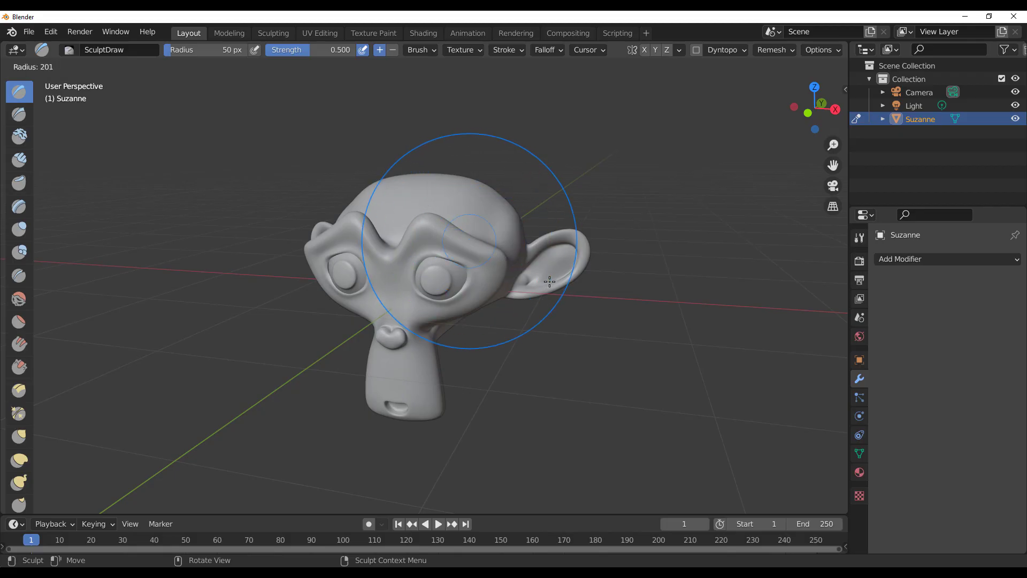
{"action": "left_click", "coordinate": [530, 382]}
{"action": "left_click_drag", "start_coordinate": [38, 355], "coordinate": [65, 357]}
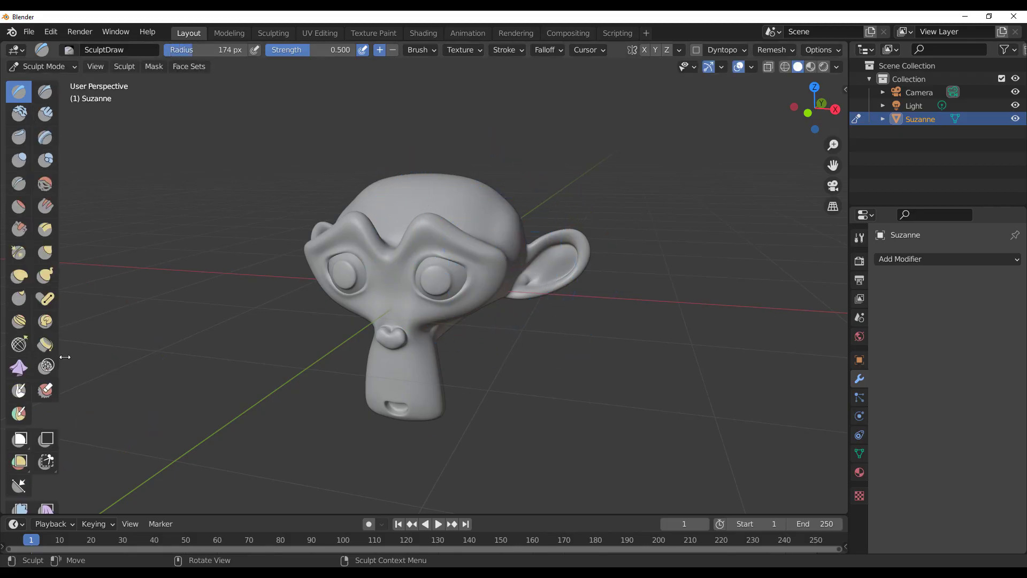
Open the Keymesh tools and keyframe the monkey head mesh at frame 1
{"action": "mouse_move", "coordinate": [498, 371]}
{"action": "middle_mouse_down"}
{"action": "mouse_move", "coordinate": [436, 378]}
{"action": "mouse_move", "coordinate": [528, 396]}
{"action": "mouse_move", "coordinate": [521, 298]}
{"action": "middle_mouse_up"}
{"action": "scroll", "coordinate": [435, 378], "scroll_direction": "up", "scroll_amount": 3}
{"action": "scroll", "coordinate": [522, 298], "scroll_direction": "down", "scroll_amount": 2}
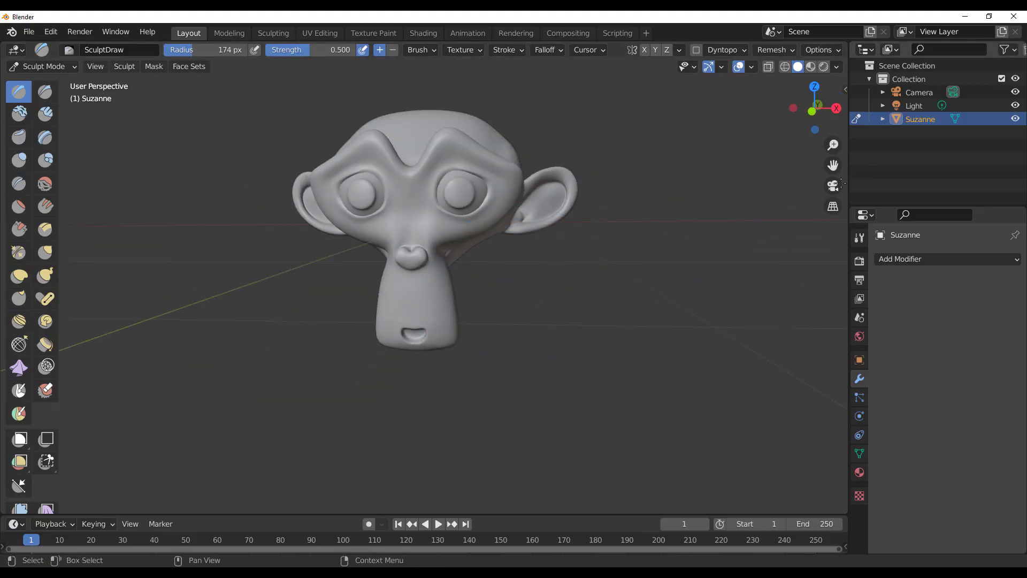
{"action": "key", "text": "n"}
{"action": "left_click", "coordinate": [841, 313]}
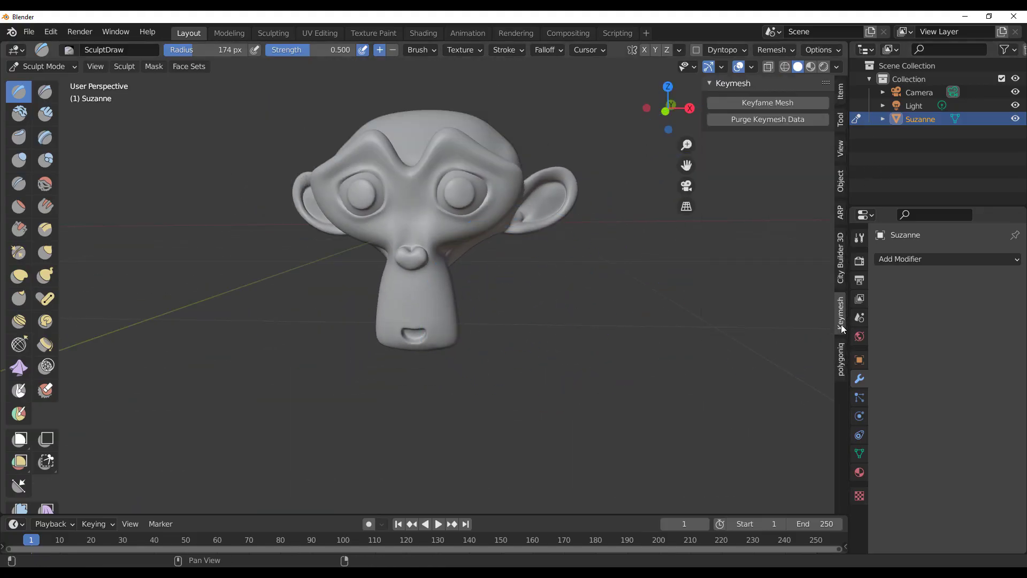
{"action": "left_click", "coordinate": [747, 103]}
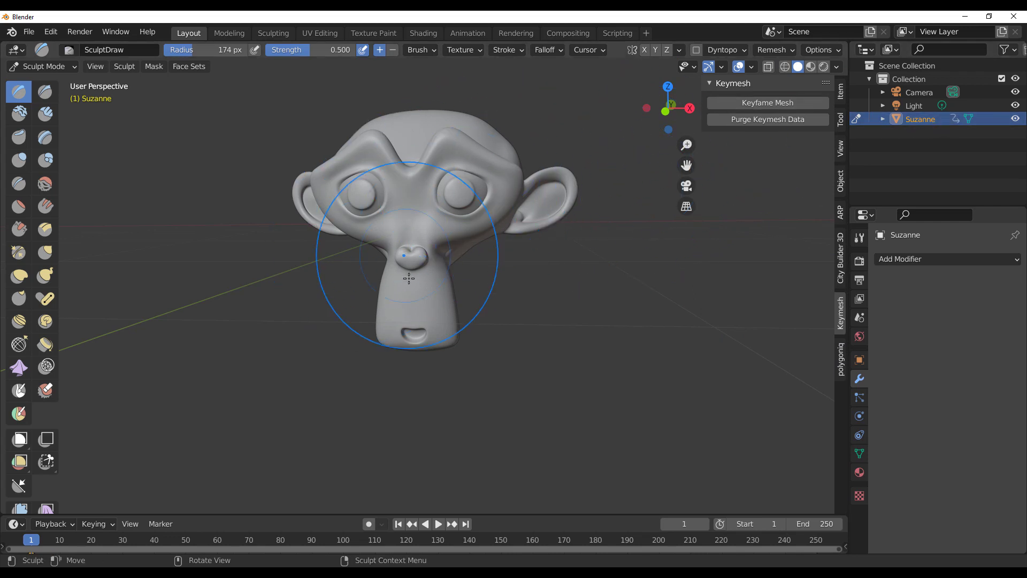
Enlarge the timeline to show its keyframes and choose the Elastic Deform brush
{"action": "middle_click_drag", "start_coordinate": [409, 278], "coordinate": [375, 300]}
{"action": "left_click_drag", "start_coordinate": [182, 515], "coordinate": [186, 475]}
{"action": "middle_click_drag", "start_coordinate": [429, 327], "coordinate": [151, 294]}
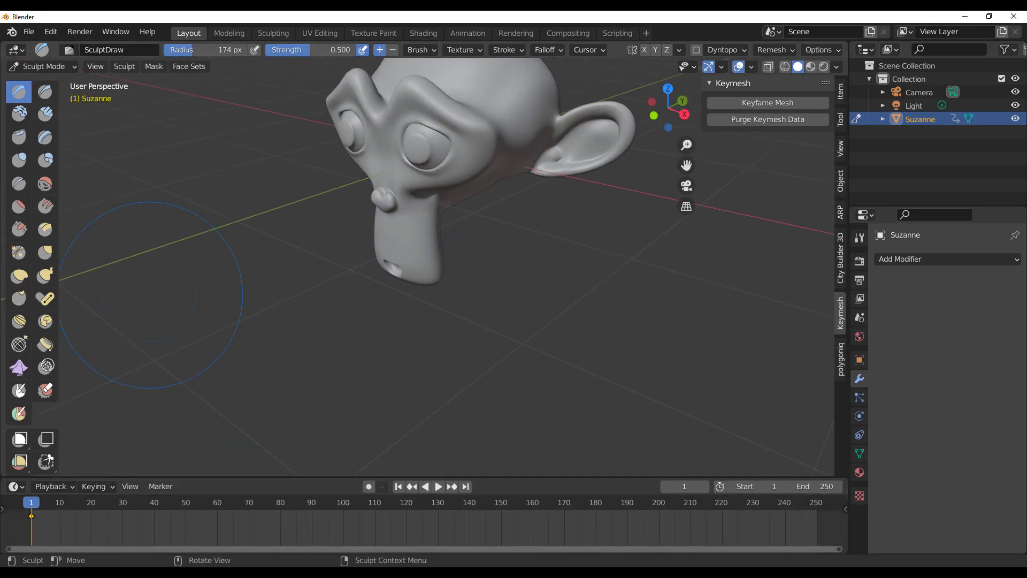
{"action": "left_click", "coordinate": [19, 276]}
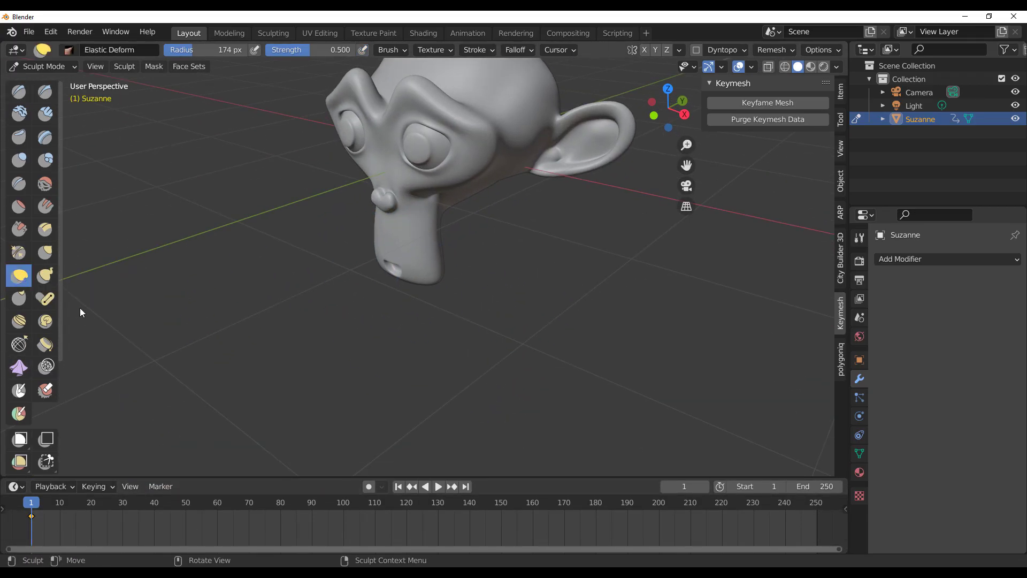
Bend the monkey head's muzzle using the Pose brush with its radius set to 251 px
{"action": "scroll", "coordinate": [457, 232], "scroll_direction": "up", "scroll_amount": 2}
{"action": "middle_click_drag", "start_coordinate": [464, 289], "coordinate": [491, 275]}
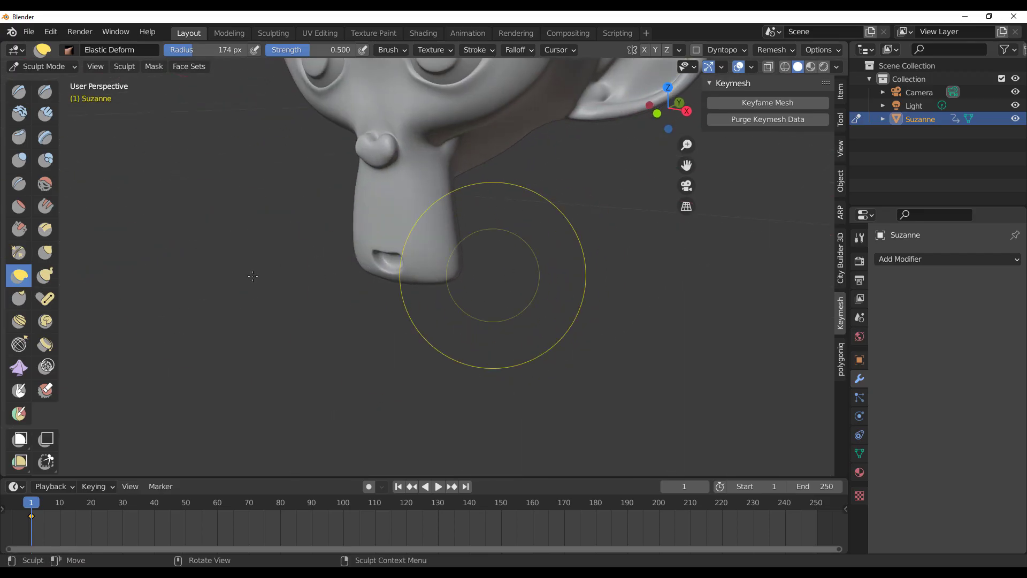
{"action": "left_click", "coordinate": [45, 300]}
{"action": "middle_click_drag", "start_coordinate": [420, 211], "coordinate": [399, 185]}
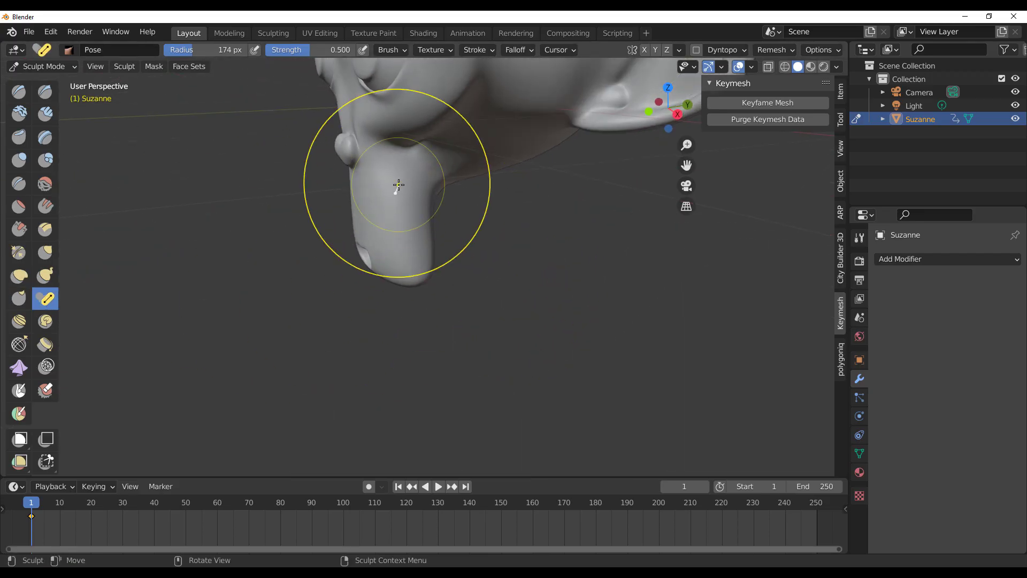
{"action": "left_click_drag", "start_coordinate": [398, 185], "coordinate": [411, 193]}
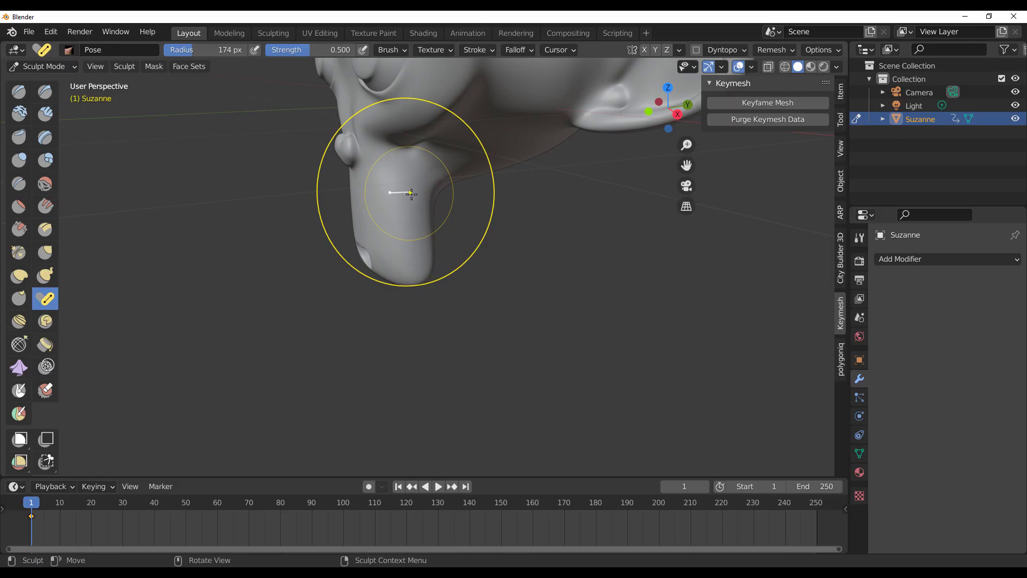
{"action": "key", "text": "f"}
{"action": "left_click", "coordinate": [454, 198]}
{"action": "middle_click_drag", "start_coordinate": [505, 256], "coordinate": [483, 259]}
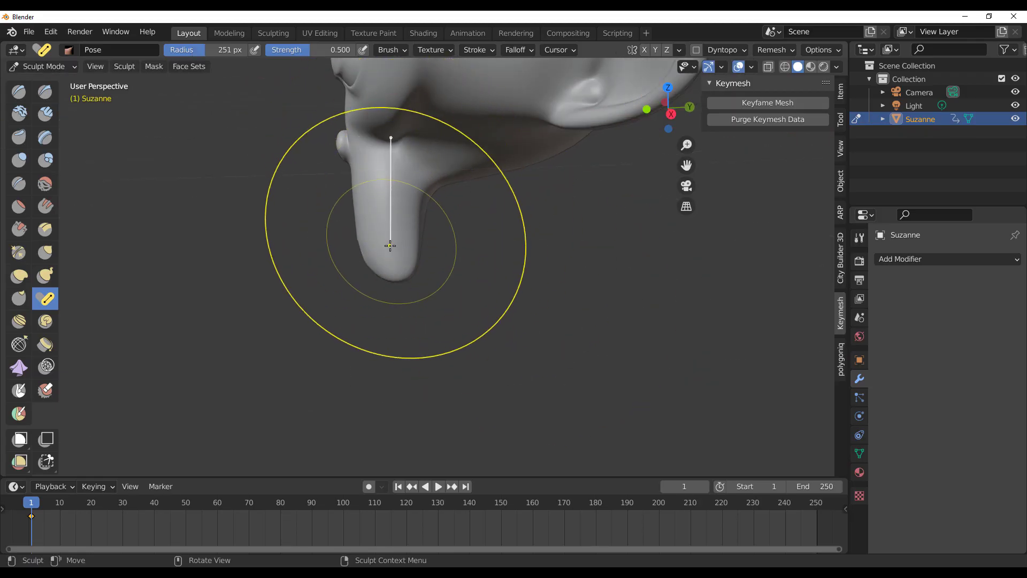
{"action": "left_click_drag", "start_coordinate": [390, 245], "coordinate": [390, 246]}
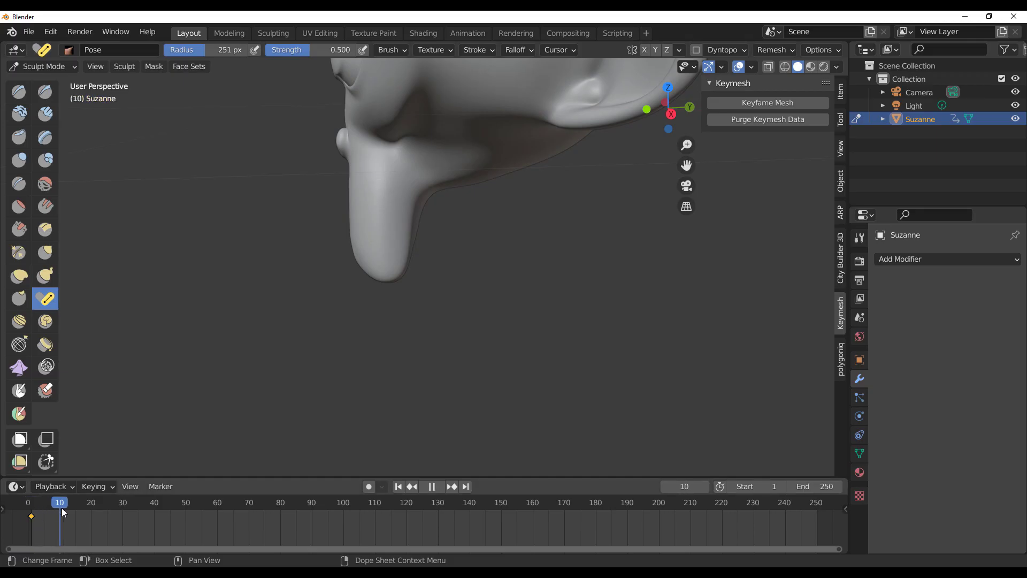
Keyframe the monkey mesh at frame 10 and bend the muzzle further back with the Pose brush
{"action": "left_click_drag", "start_coordinate": [60, 509], "coordinate": [60, 509]}
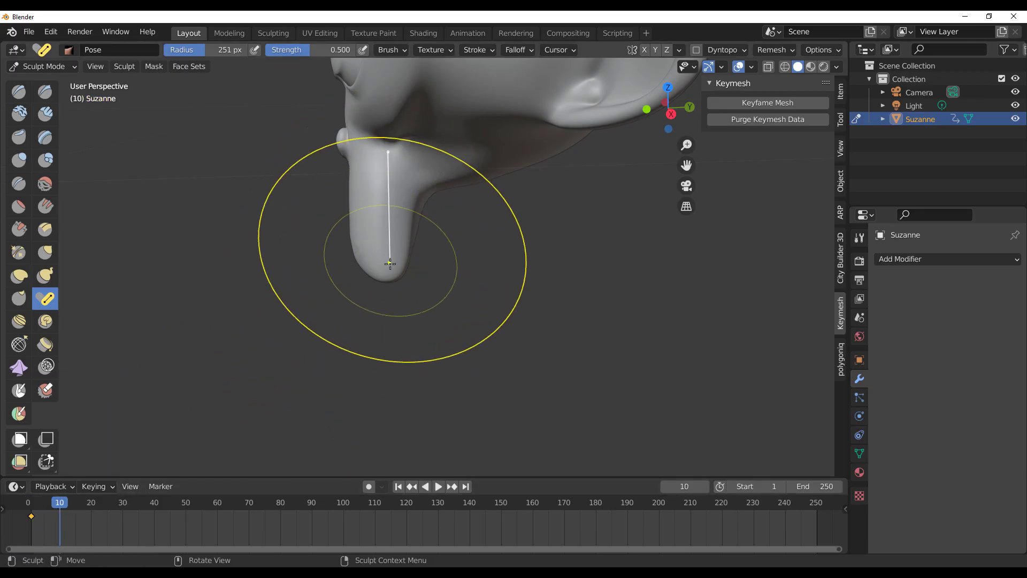
{"action": "middle_click_drag", "start_coordinate": [474, 268], "coordinate": [519, 327]}
{"action": "left_click", "coordinate": [793, 102]}
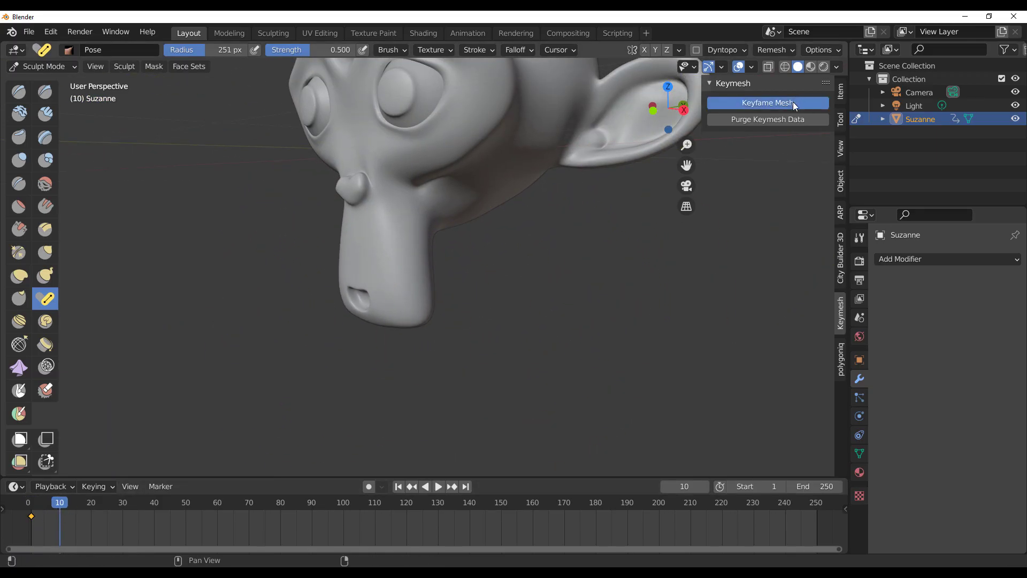
{"action": "middle_click_drag", "start_coordinate": [563, 288], "coordinate": [534, 300]}
{"action": "left_click_drag", "start_coordinate": [370, 298], "coordinate": [404, 303]}
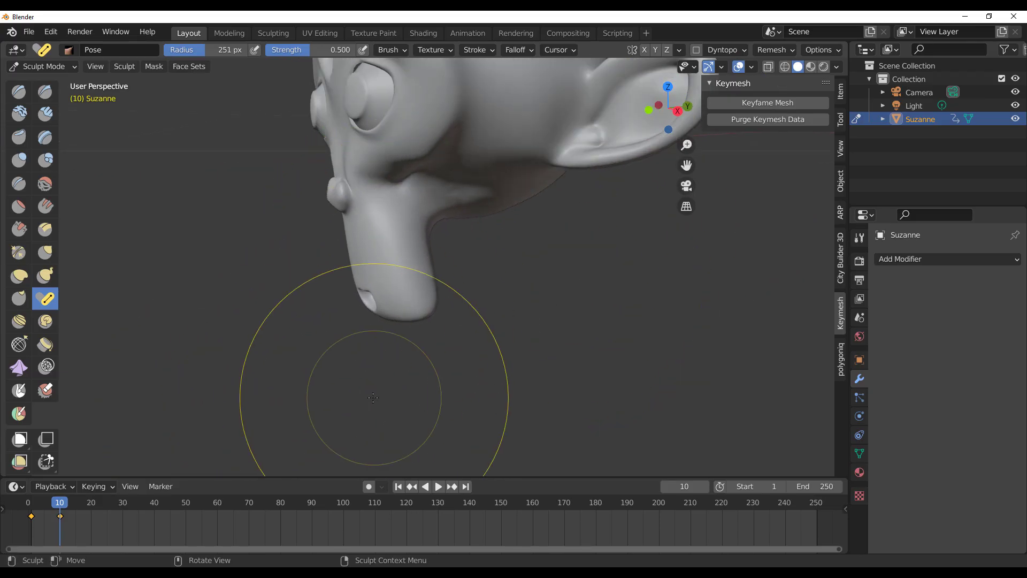
Go to frame 20 and keyframe the monkey mesh there
{"action": "middle_click_drag", "start_coordinate": [374, 396], "coordinate": [344, 402]}
{"action": "left_click_drag", "start_coordinate": [94, 510], "coordinate": [91, 510]}
{"action": "scroll", "coordinate": [433, 250], "scroll_direction": "down", "scroll_amount": 4}
{"action": "middle_click_drag", "start_coordinate": [466, 323], "coordinate": [502, 329]}
{"action": "left_click", "coordinate": [779, 102]}
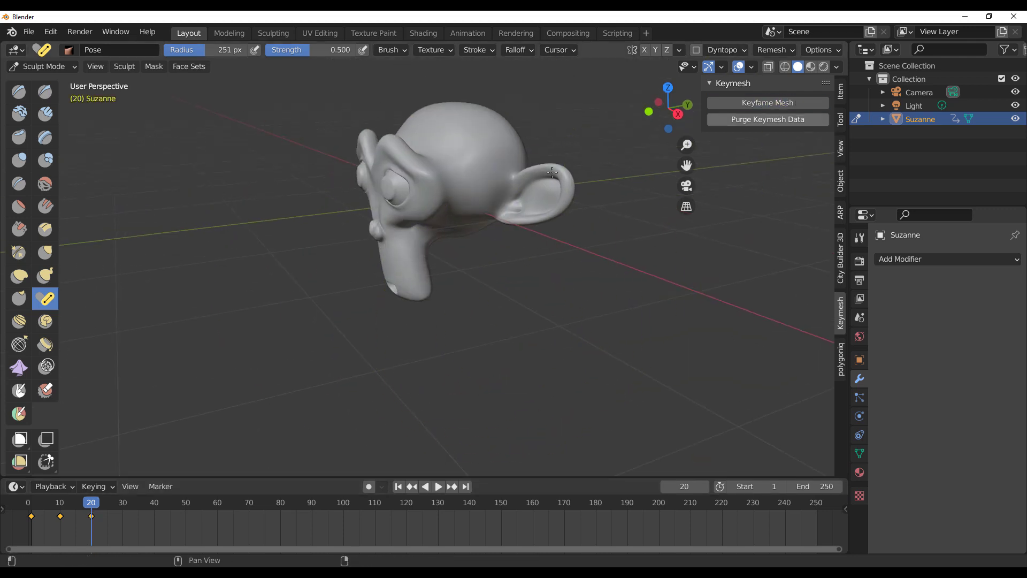
Try bending the muzzle with another Pose brush stroke at frame 20, then undo it
{"action": "scroll", "coordinate": [482, 232], "scroll_direction": "up", "scroll_amount": 3}
{"action": "middle_click_drag", "start_coordinate": [522, 236], "coordinate": [481, 230]}
{"action": "mouse_move", "coordinate": [394, 303]}
{"action": "left_mouse_down"}
{"action": "mouse_move", "coordinate": [429, 296]}
{"action": "mouse_move", "coordinate": [362, 294]}
{"action": "mouse_move", "coordinate": [387, 304]}
{"action": "left_mouse_up"}
{"action": "key", "text": "ctrl+z"}
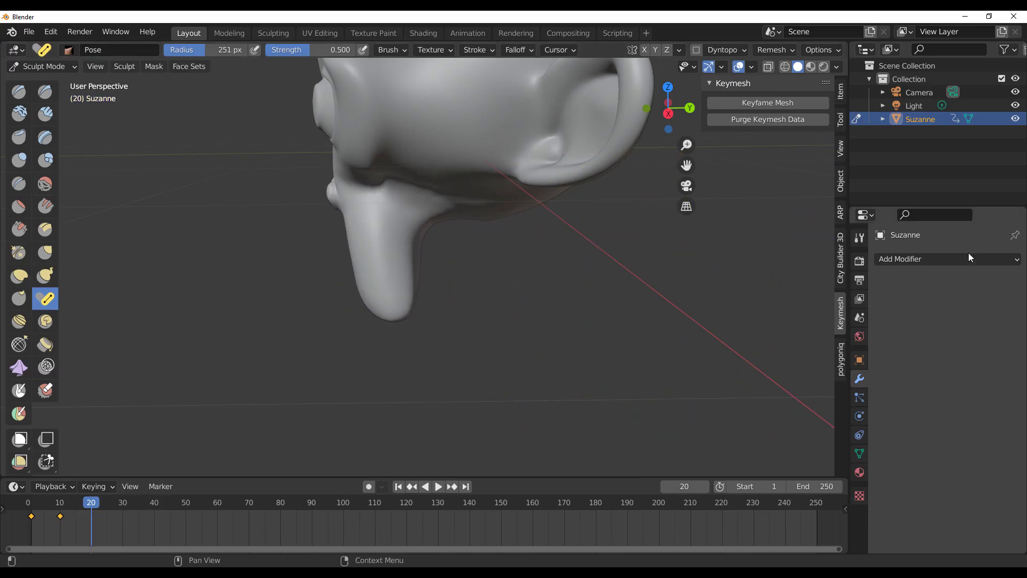
Set the Pose brush's deformation to Squash & Stretch in the brush settings
{"action": "left_click", "coordinate": [866, 241]}
{"action": "scroll", "coordinate": [877, 436], "scroll_direction": "down", "scroll_amount": 5}
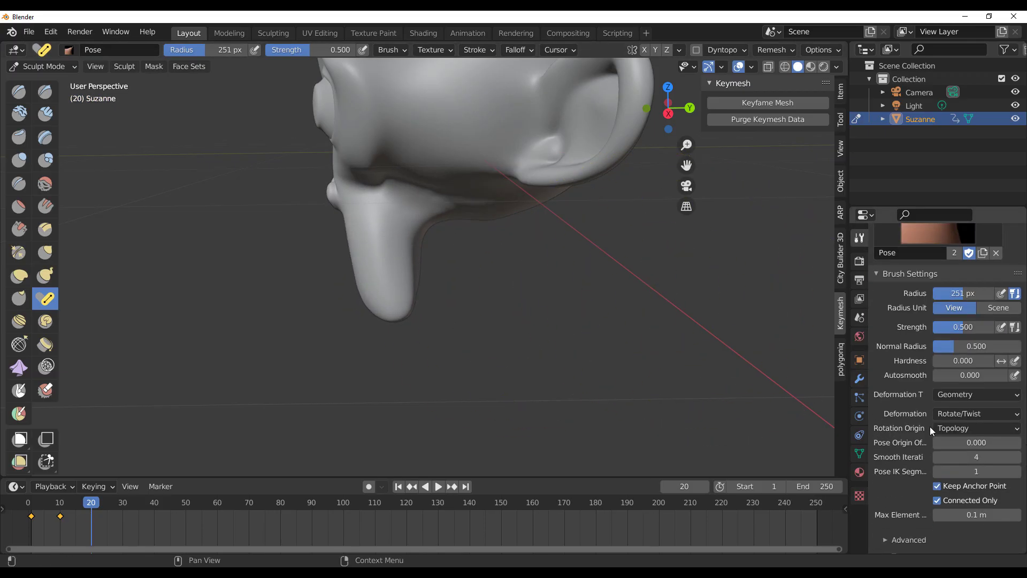
{"action": "left_click", "coordinate": [998, 416]}
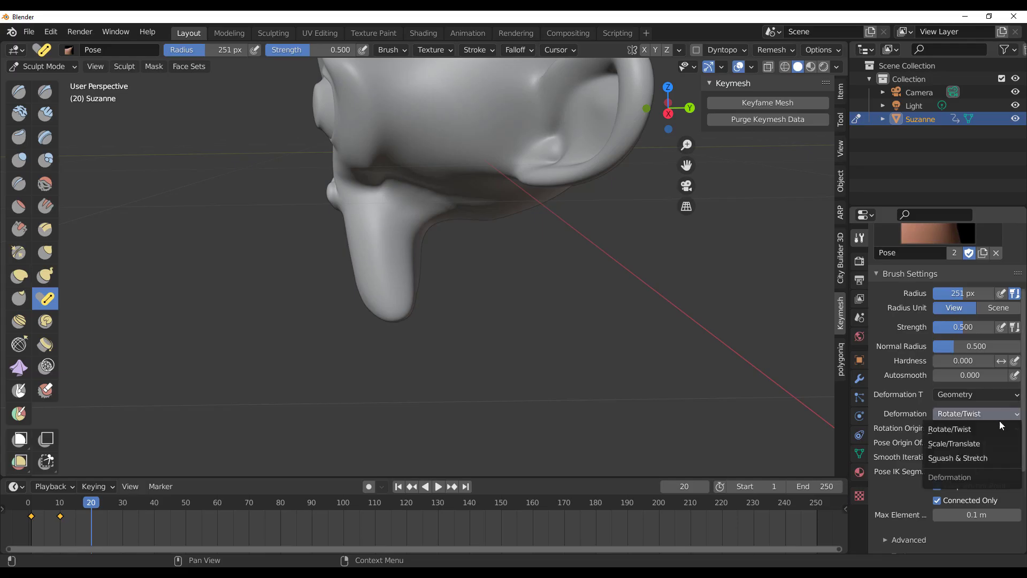
{"action": "left_click", "coordinate": [969, 458]}
Try stretching the muzzle downward with the Pose brush and undo the stroke
{"action": "left_click_drag", "start_coordinate": [390, 299], "coordinate": [393, 335]}
{"action": "key", "text": "ctrl+z"}
{"action": "key", "text": "ctrl+z"}
{"action": "key", "text": "ctrl+shift+z"}
Keyframe the mesh at frame 20 and squash the muzzle up toward the face with the Pose brush
{"action": "left_click", "coordinate": [771, 103]}
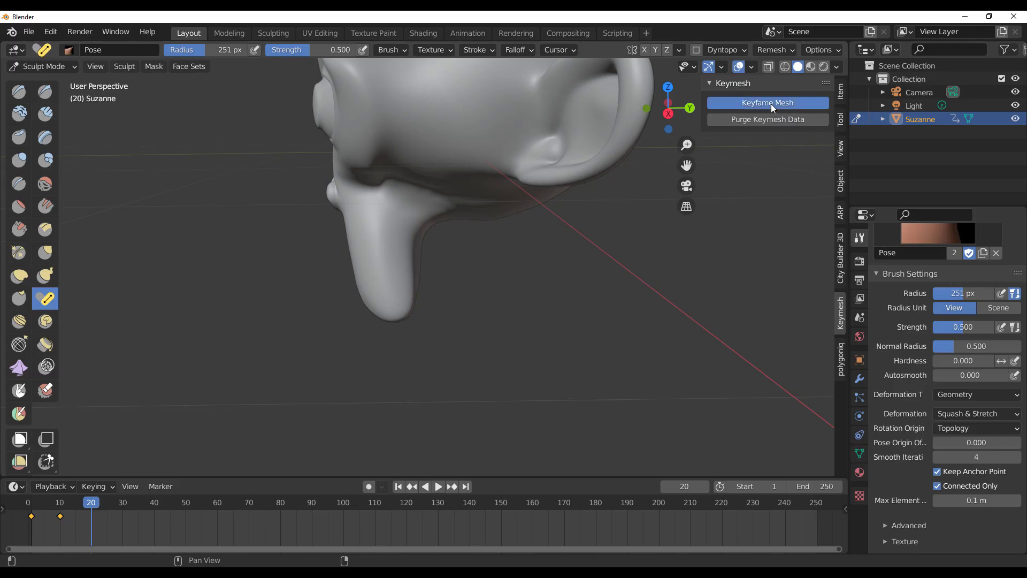
{"action": "mouse_move", "coordinate": [396, 309]}
{"action": "left_mouse_down"}
{"action": "mouse_move", "coordinate": [396, 348]}
{"action": "mouse_move", "coordinate": [401, 250]}
{"action": "mouse_move", "coordinate": [408, 267]}
{"action": "left_mouse_up"}
{"action": "middle_click_drag", "start_coordinate": [240, 342], "coordinate": [348, 370]}
{"action": "scroll", "coordinate": [508, 283], "scroll_direction": "down", "scroll_amount": 3}
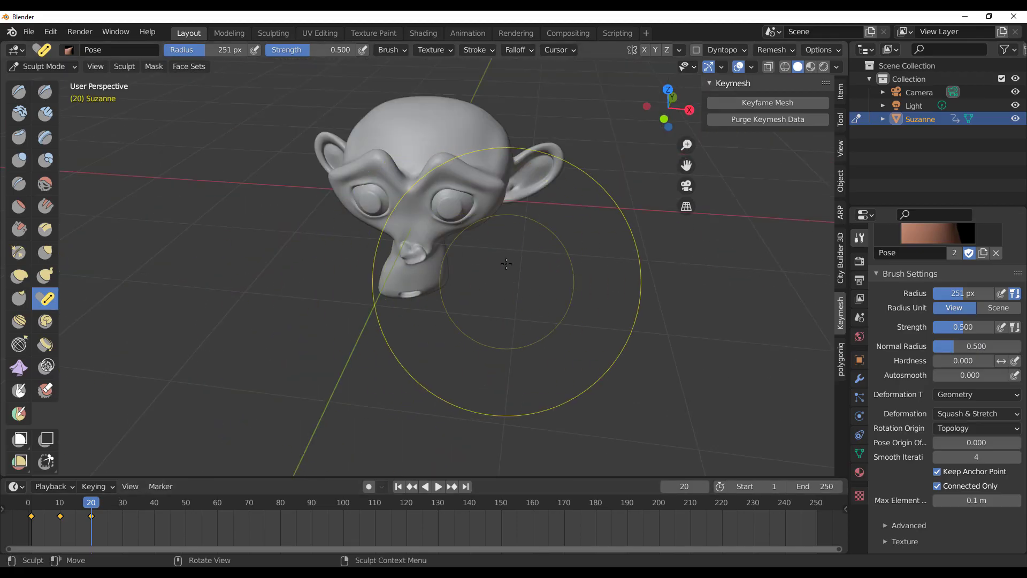
{"action": "scroll", "coordinate": [519, 246], "scroll_direction": "up", "scroll_amount": 3}
{"action": "middle_click_drag", "start_coordinate": [523, 237], "coordinate": [551, 219]}
{"action": "mouse_move", "coordinate": [393, 336]}
{"action": "left_mouse_down"}
{"action": "mouse_move", "coordinate": [386, 346]}
{"action": "mouse_move", "coordinate": [398, 309]}
{"action": "left_mouse_up"}
{"action": "scroll", "coordinate": [589, 235], "scroll_direction": "down", "scroll_amount": 4}
Scrub the timeline from the start to frame 20 to review the muzzle's shape changes
{"action": "left_click", "coordinate": [35, 509]}
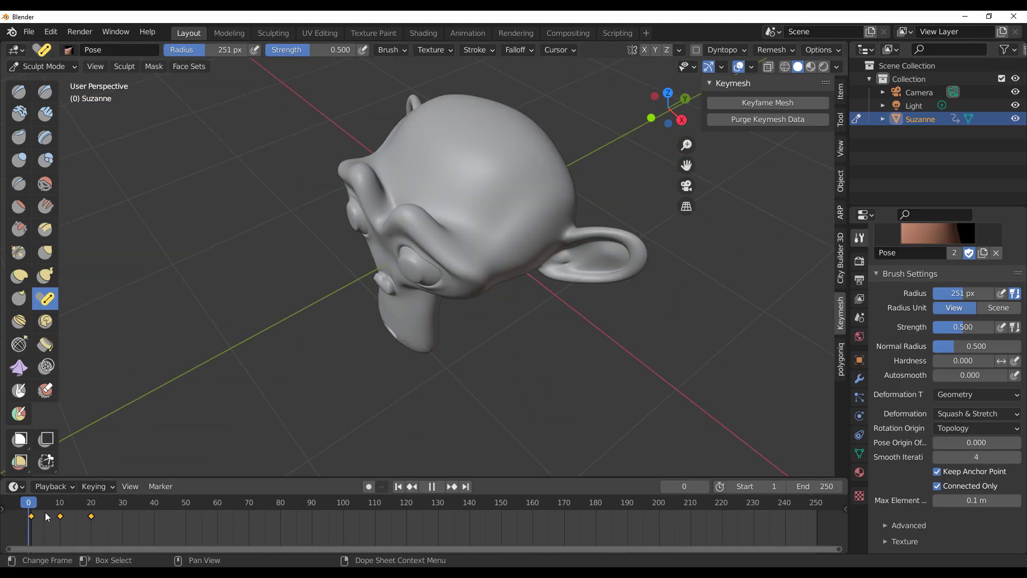
{"action": "key", "text": "Escape"}
{"action": "left_click_drag", "start_coordinate": [94, 533], "coordinate": [92, 532]}
{"action": "scroll", "coordinate": [488, 270], "scroll_direction": "down", "scroll_amount": 3}
{"action": "middle_click_drag", "start_coordinate": [488, 270], "coordinate": [390, 310]}
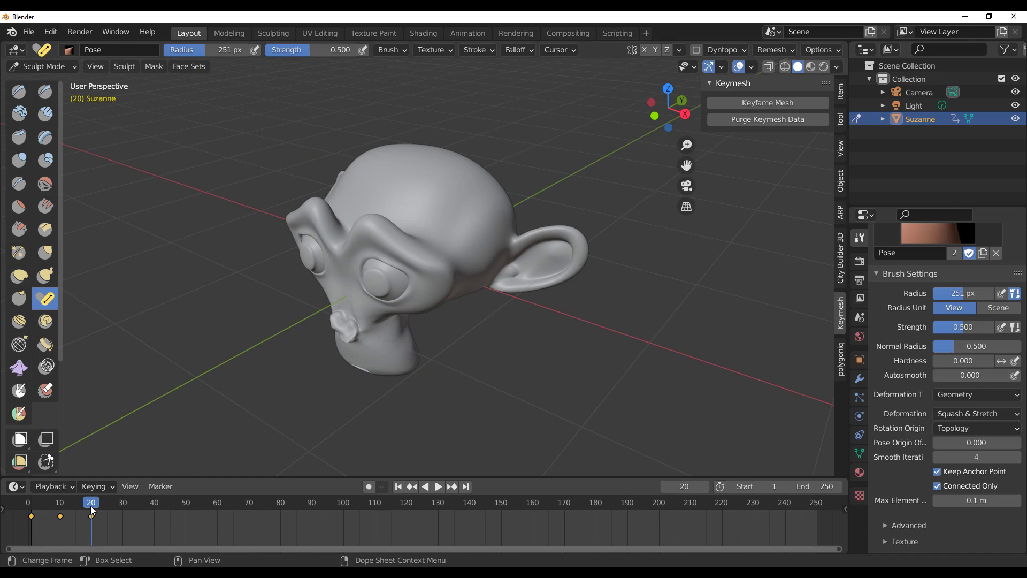
Keyframe the mesh at frame 30 and try squashing the top of the head with the Pose brush
{"action": "key", "text": "space"}
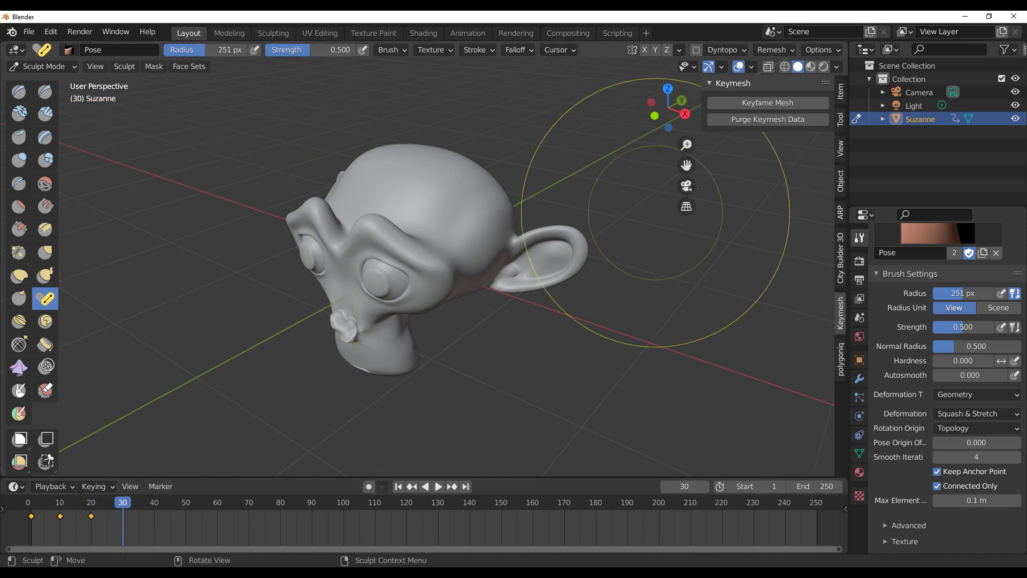
{"action": "left_click", "coordinate": [774, 102]}
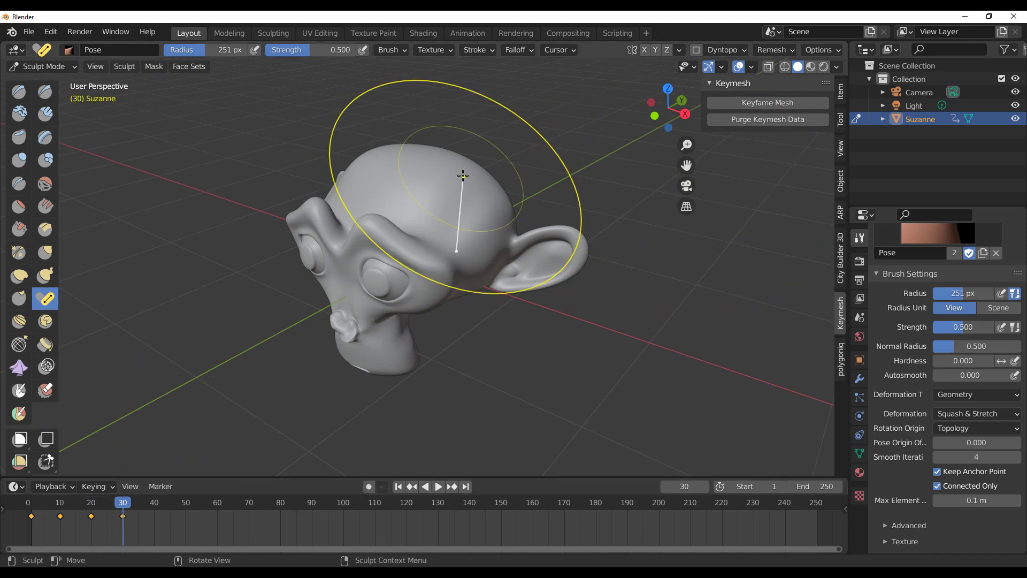
{"action": "mouse_move", "coordinate": [463, 175]}
{"action": "left_mouse_down"}
{"action": "mouse_move", "coordinate": [452, 195]}
{"action": "mouse_move", "coordinate": [460, 238]}
{"action": "left_mouse_up"}
Switch the monkey head to Edit Mode and add a torus to its mesh
{"action": "key", "text": "Tab"}
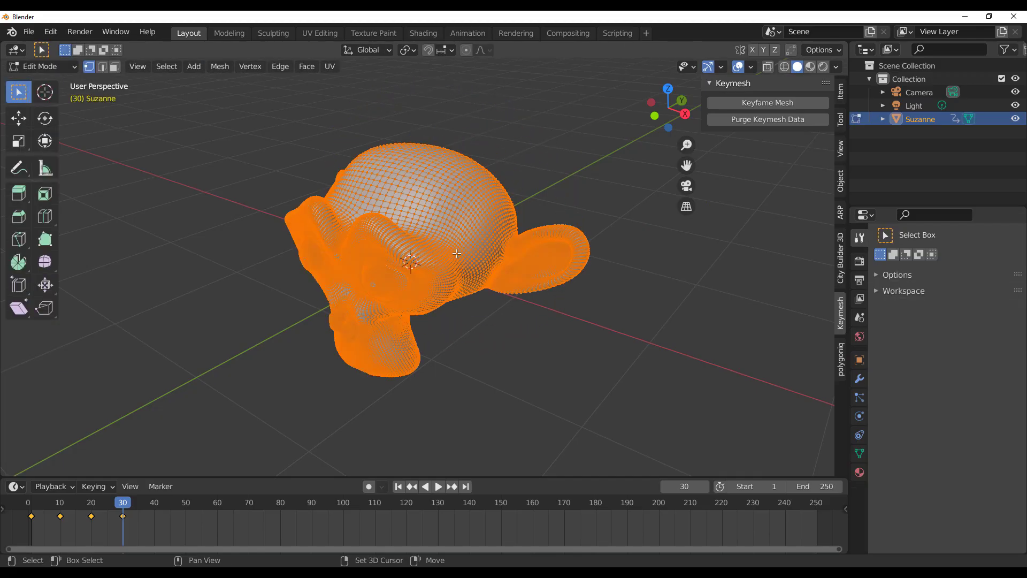
{"action": "key", "text": "shift+a"}
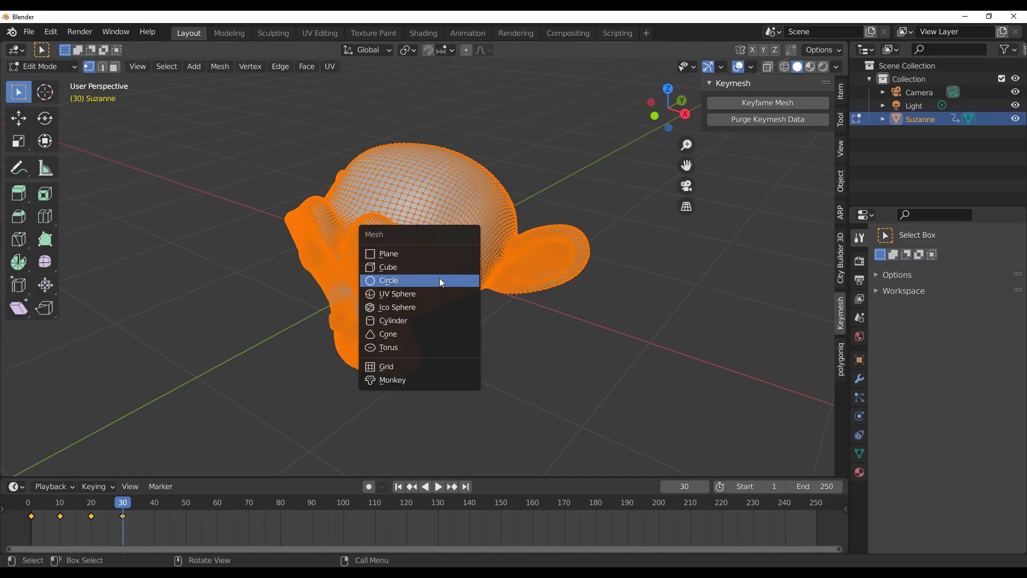
{"action": "left_click", "coordinate": [399, 347]}
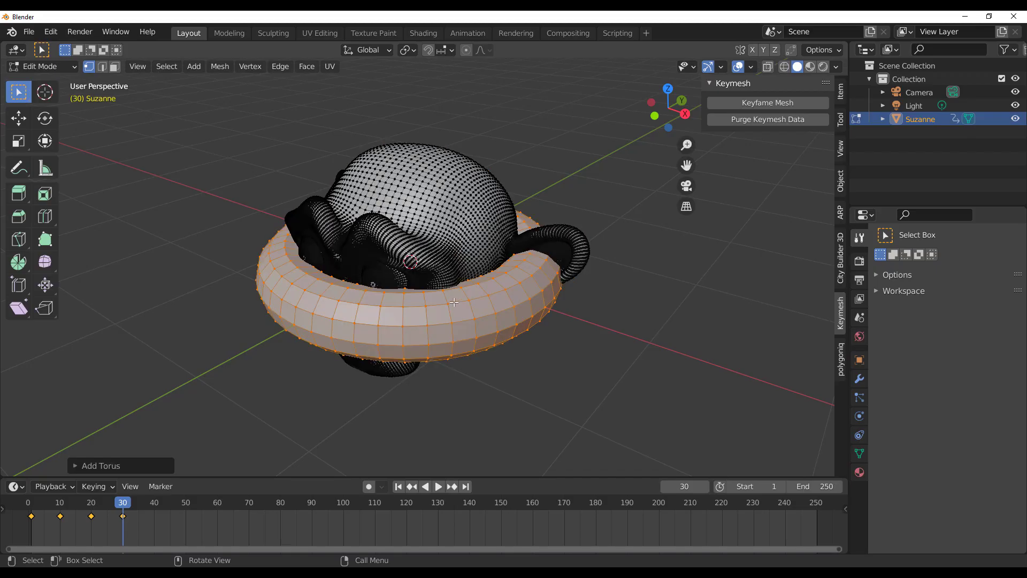
Move the torus straight up to the top of the monkey's head
{"action": "middle_click_drag", "start_coordinate": [399, 348], "coordinate": [387, 281]}
{"action": "scroll", "coordinate": [468, 319], "scroll_direction": "up", "scroll_amount": 2}
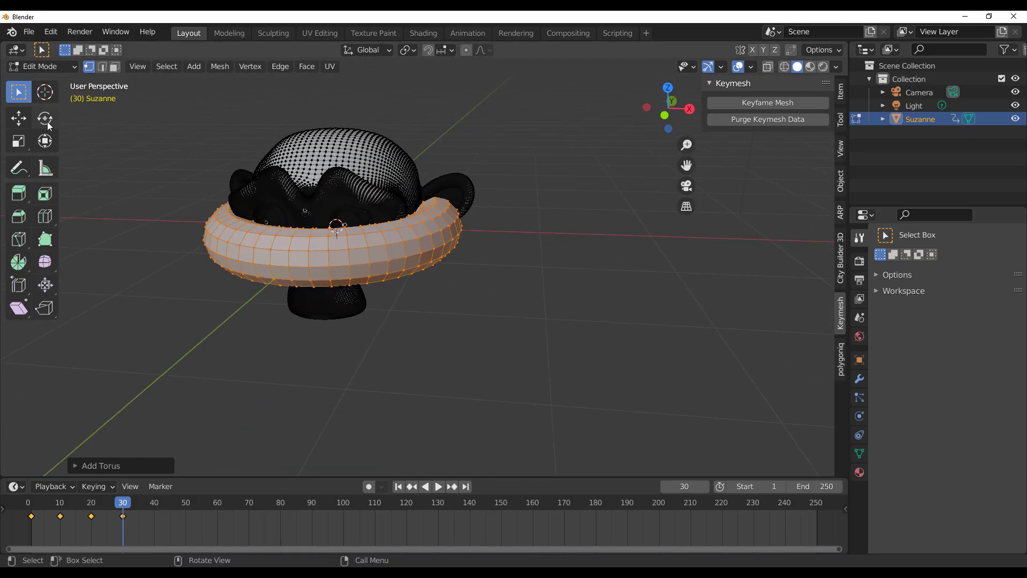
{"action": "left_click", "coordinate": [47, 121]}
{"action": "left_click", "coordinate": [18, 118]}
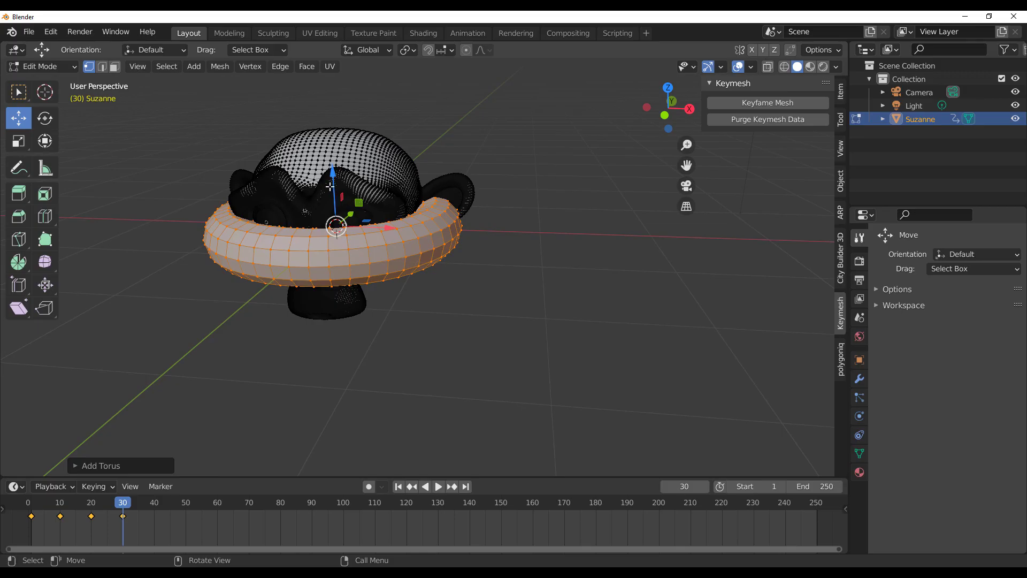
{"action": "left_click_drag", "start_coordinate": [331, 186], "coordinate": [339, 93]}
{"action": "scroll", "coordinate": [342, 129], "scroll_direction": "down", "scroll_amount": 3}
{"action": "middle_click_drag", "start_coordinate": [348, 161], "coordinate": [398, 201]}
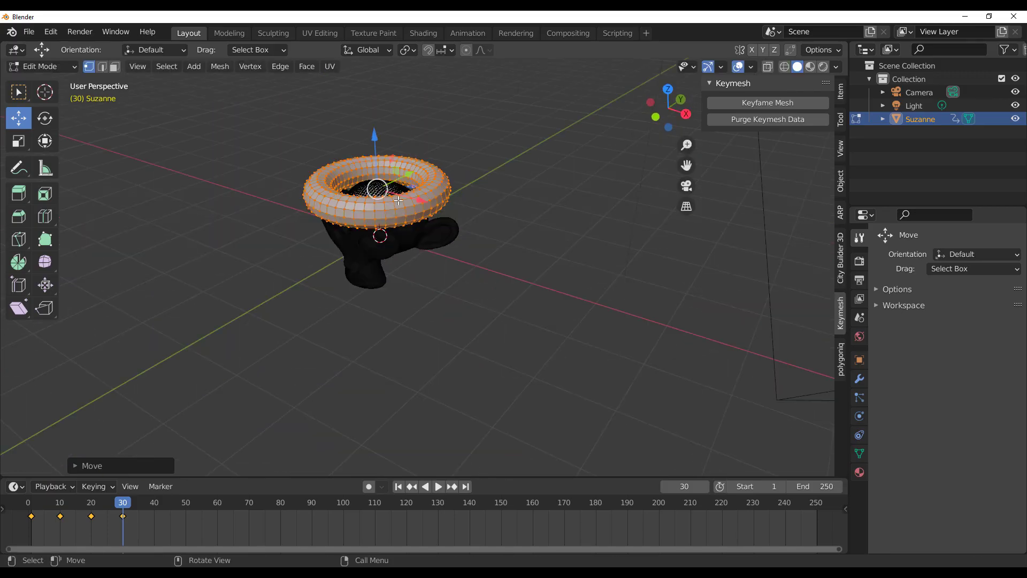
Scale the torus down to about the skull's width and shift it over the top of the head
{"action": "scroll", "coordinate": [398, 206], "scroll_direction": "up", "scroll_amount": 4}
{"action": "middle_click_drag", "start_coordinate": [401, 243], "coordinate": [420, 289], "text": "shift"}
{"action": "key", "text": "s"}
{"action": "left_click", "coordinate": [438, 307]}
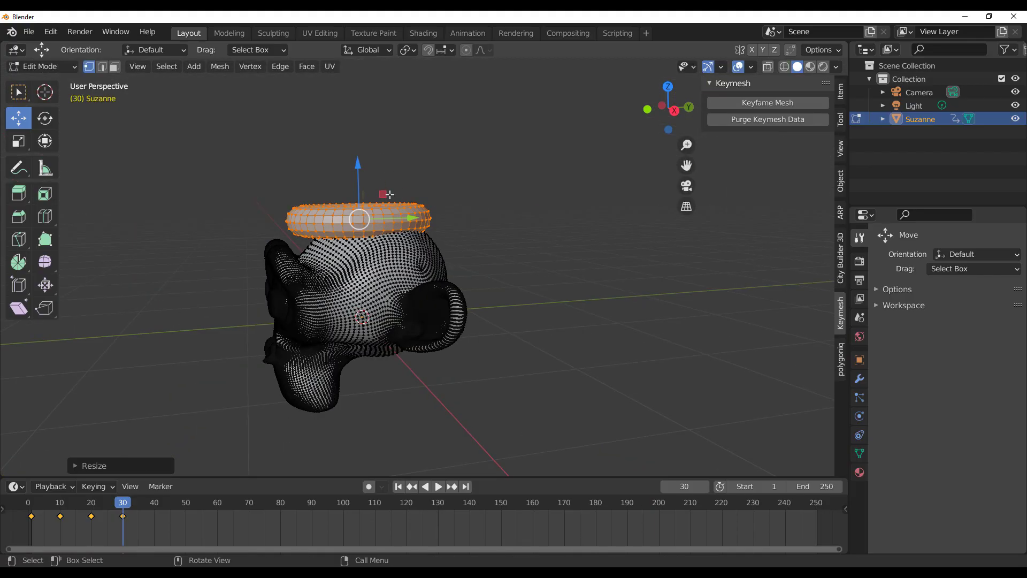
{"action": "mouse_move", "coordinate": [389, 195]}
{"action": "left_mouse_down"}
{"action": "mouse_move", "coordinate": [437, 201]}
{"action": "mouse_move", "coordinate": [407, 201]}
{"action": "left_mouse_up"}
Tilt the torus toward the back of the head and settle it around the skull
{"action": "scroll", "coordinate": [429, 208], "scroll_direction": "up", "scroll_amount": 2}
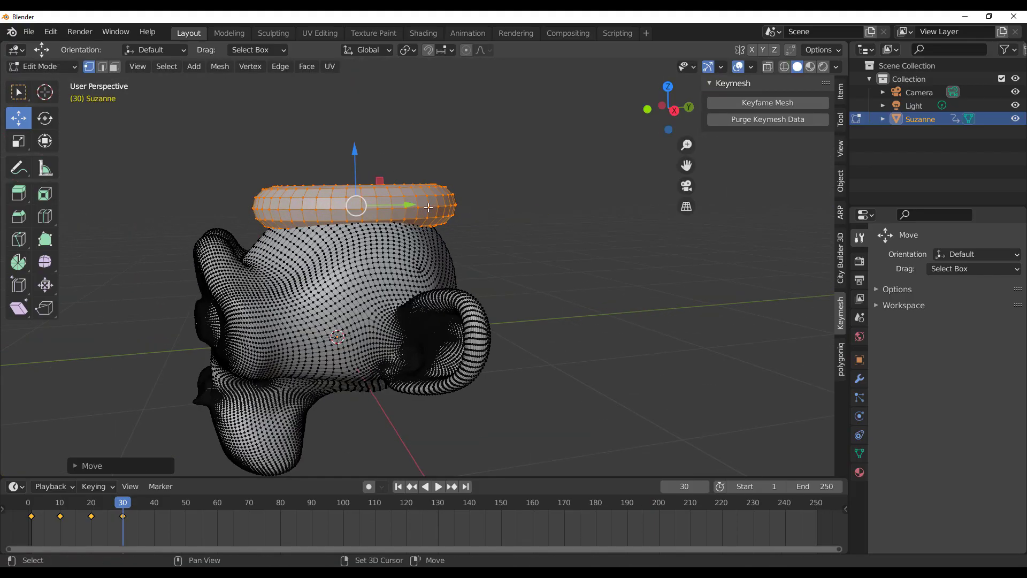
{"action": "middle_click_drag", "start_coordinate": [429, 208], "coordinate": [410, 225], "text": "shift"}
{"action": "left_click", "coordinate": [44, 120]}
{"action": "left_click_drag", "start_coordinate": [308, 179], "coordinate": [378, 212]}
{"action": "left_click", "coordinate": [18, 118]}
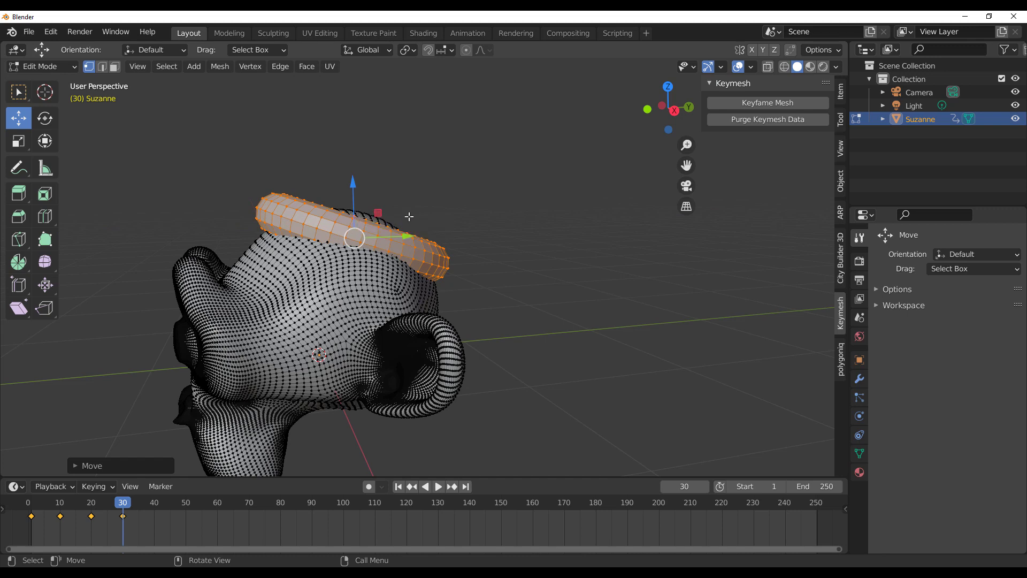
Return to Object Mode and keyframe the monkey mesh with the torus at frame 40
{"action": "key", "text": "Tab"}
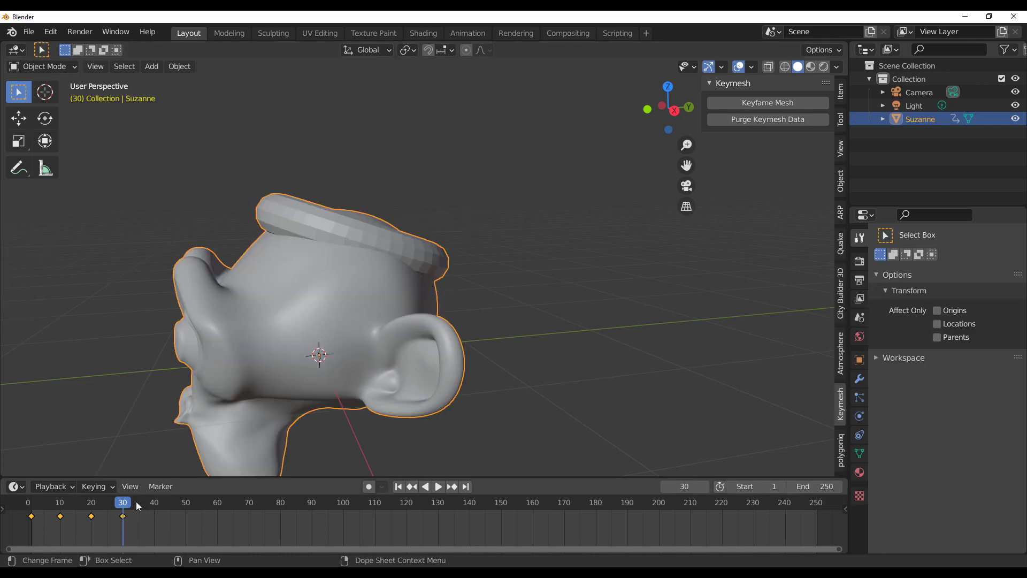
{"action": "left_click_drag", "start_coordinate": [123, 507], "coordinate": [194, 515]}
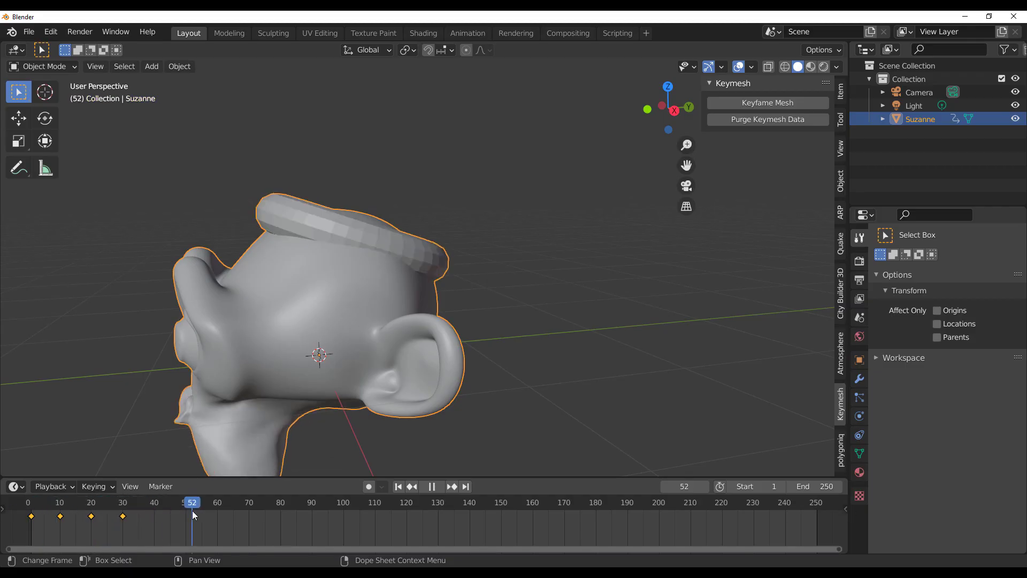
{"action": "middle_click_drag", "start_coordinate": [374, 321], "coordinate": [448, 305]}
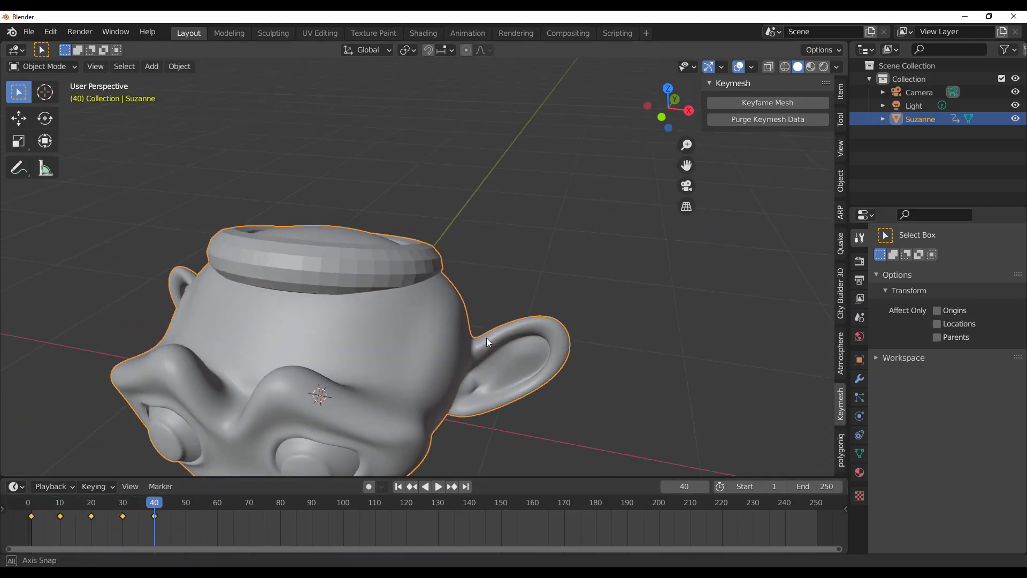
{"action": "scroll", "coordinate": [466, 326], "scroll_direction": "down", "scroll_amount": 2}
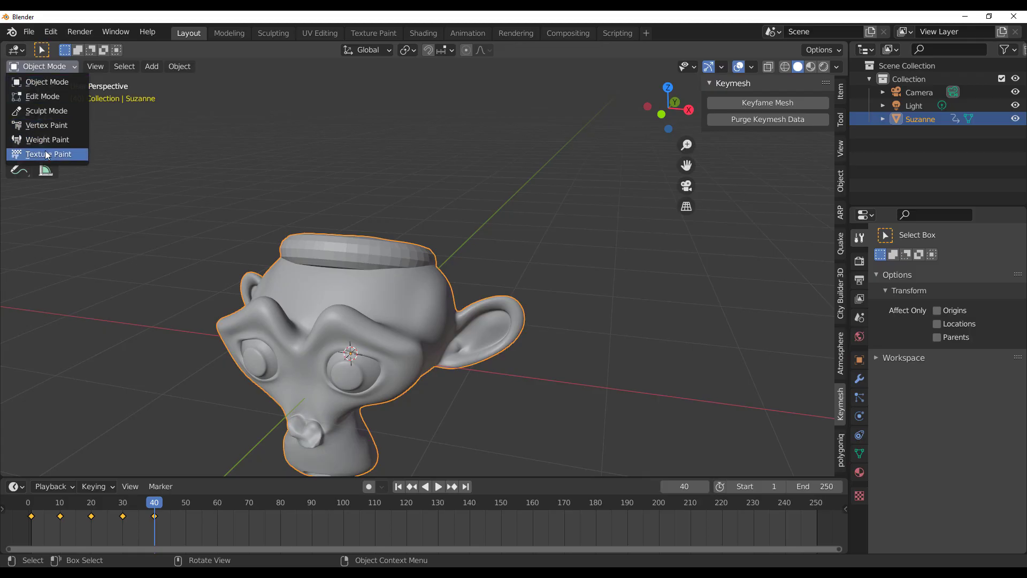
Switch to Sculpt Mode and remesh the head with a voxel size of 0.1 m
{"action": "left_click", "coordinate": [47, 113]}
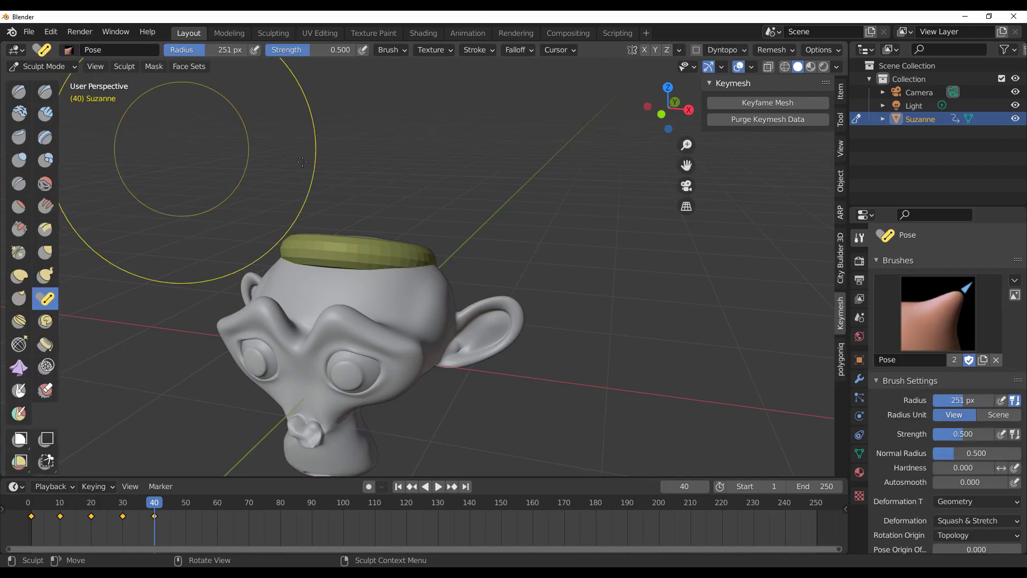
{"action": "left_click", "coordinate": [757, 51]}
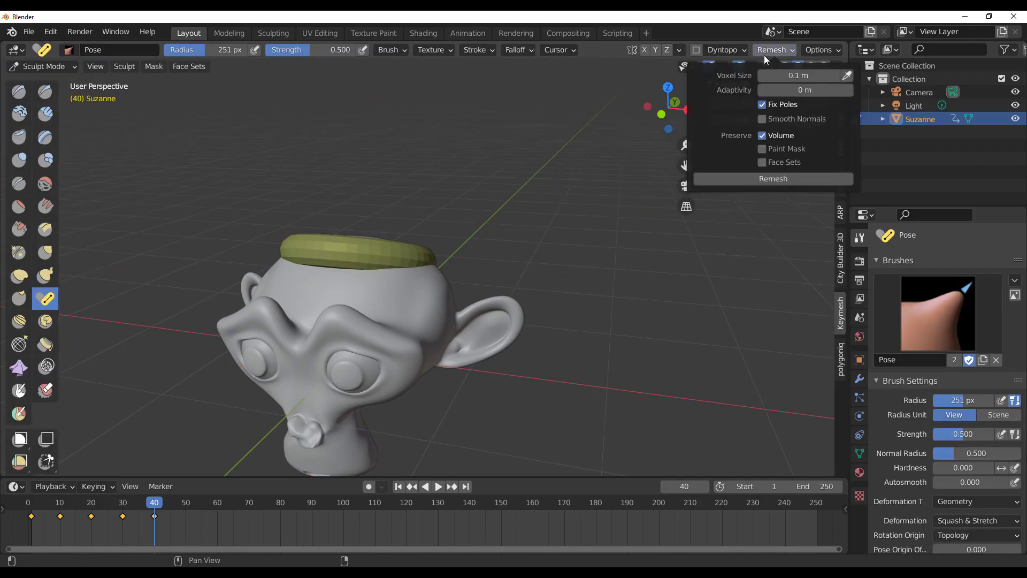
{"action": "left_click", "coordinate": [758, 179]}
{"action": "middle_click_drag", "start_coordinate": [480, 299], "coordinate": [519, 247]}
Play the animation from the start to review the keyframed mesh shapes
{"action": "left_click_drag", "start_coordinate": [158, 509], "coordinate": [28, 514]}
{"action": "key", "text": "space"}
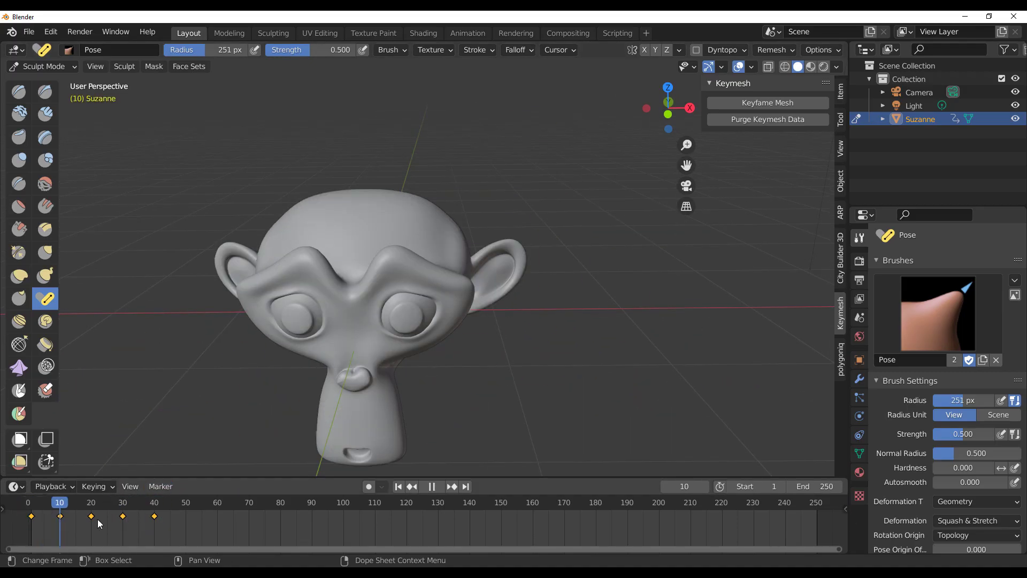
{"action": "key", "text": "space"}
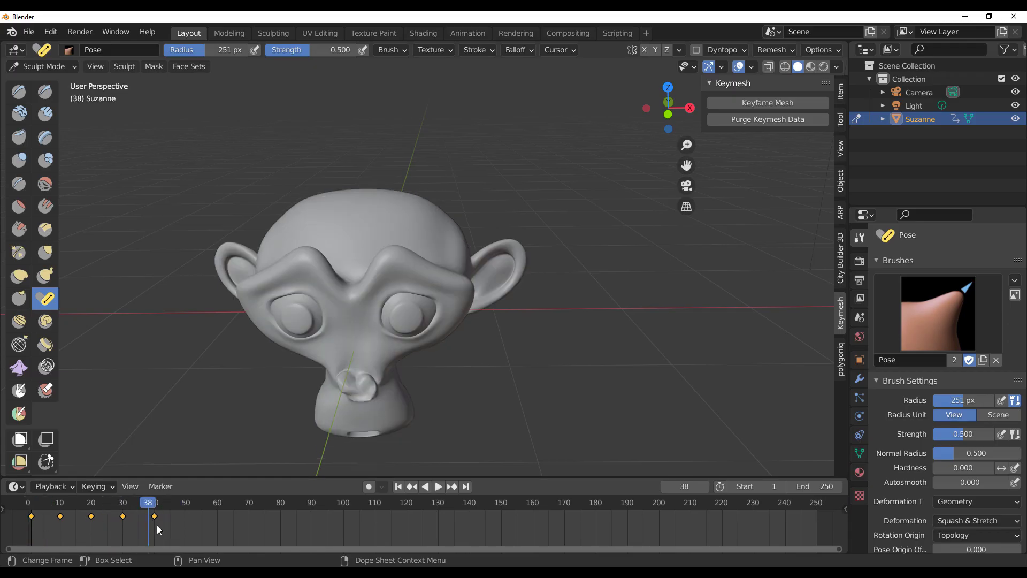
Copy the monkey's mesh keyframe from frame 1 and paste it at frame 50
{"action": "left_click", "coordinate": [181, 500]}
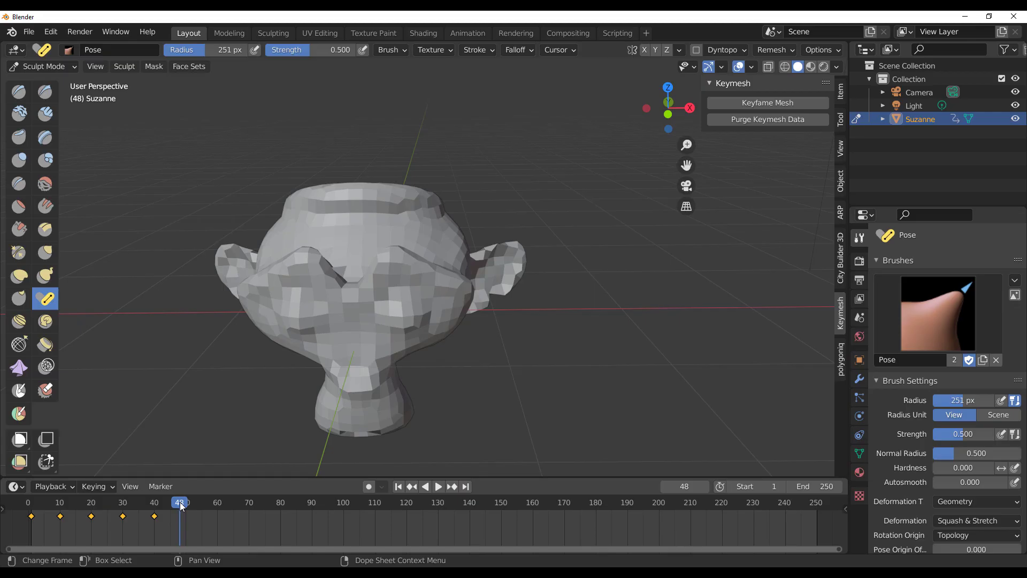
{"action": "key", "text": "space"}
{"action": "left_click_drag", "start_coordinate": [185, 505], "coordinate": [31, 522]}
{"action": "left_click", "coordinate": [30, 515]}
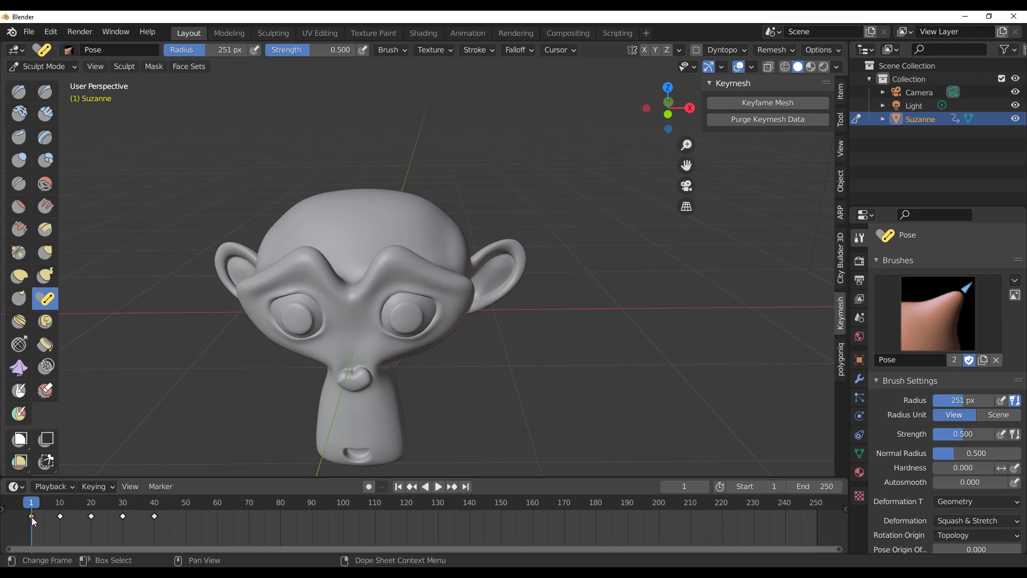
{"action": "left_click", "coordinate": [183, 501]}
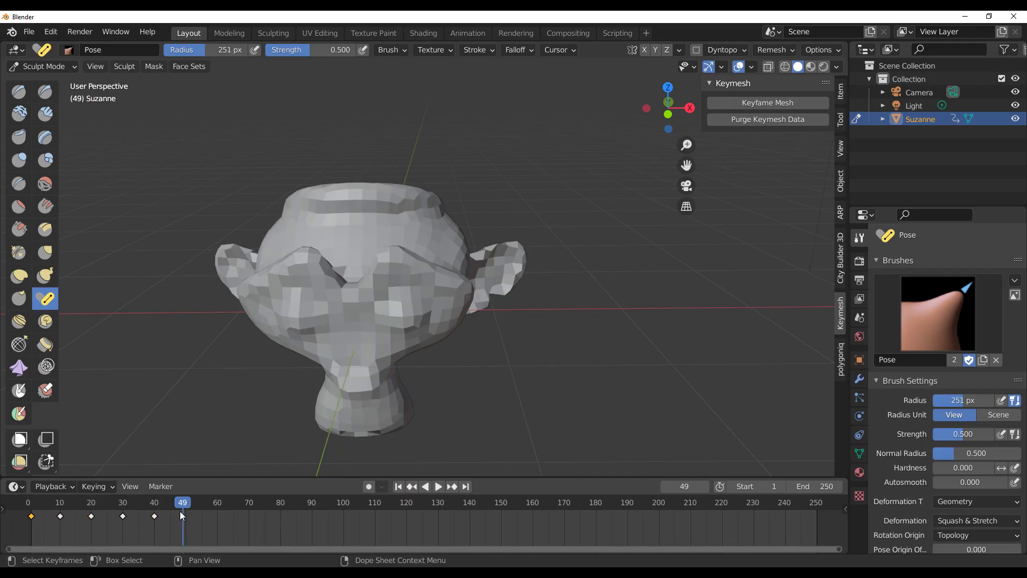
{"action": "left_click_drag", "start_coordinate": [187, 503], "coordinate": [186, 503]}
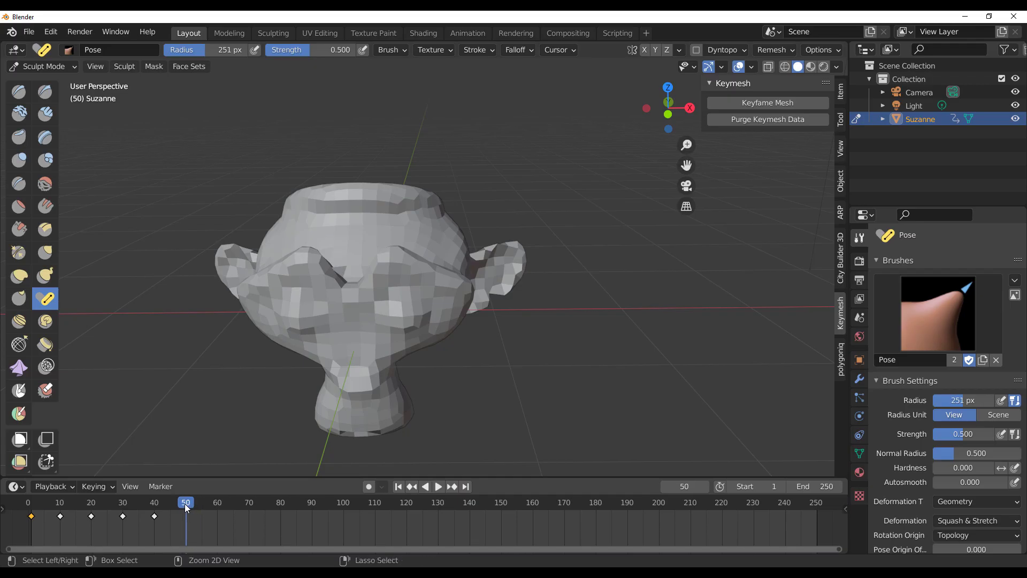
{"action": "key", "text": "ctrl+v"}
{"action": "key", "text": "space"}
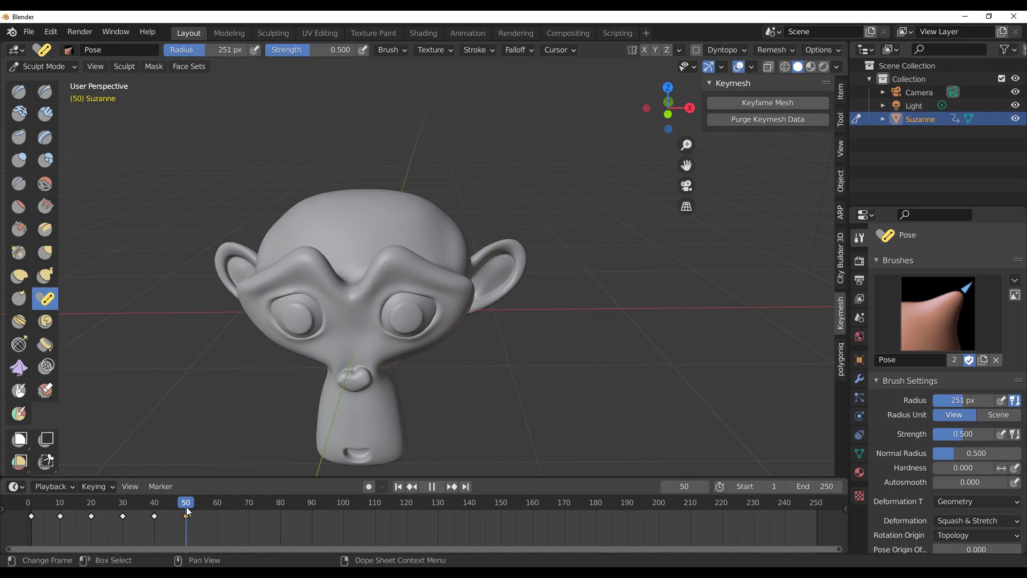
{"action": "key", "text": "space"}
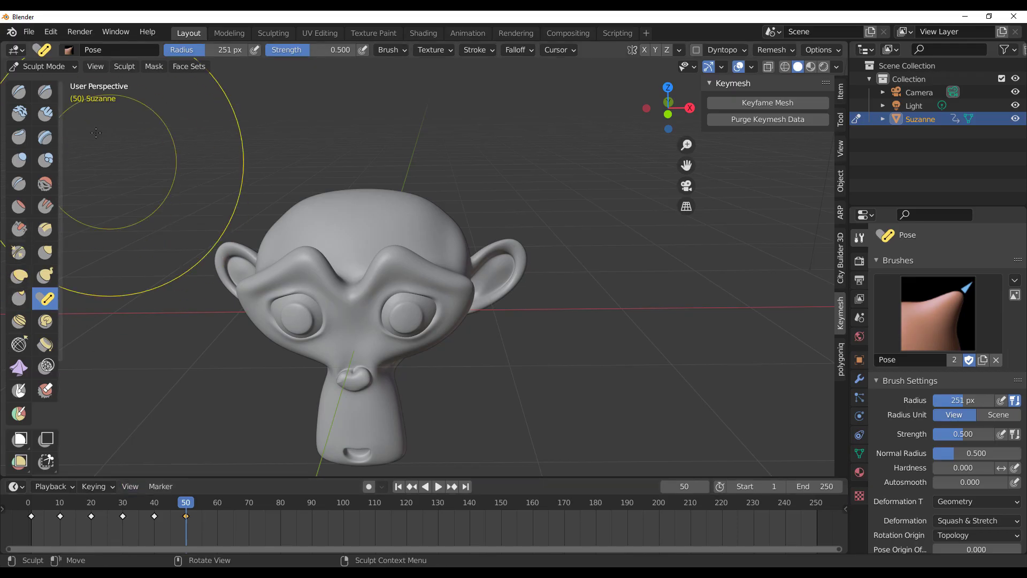
Return to Object Mode and open the list of stored mesh data blocks for the monkey head
{"action": "left_click", "coordinate": [59, 66]}
{"action": "left_click", "coordinate": [38, 35]}
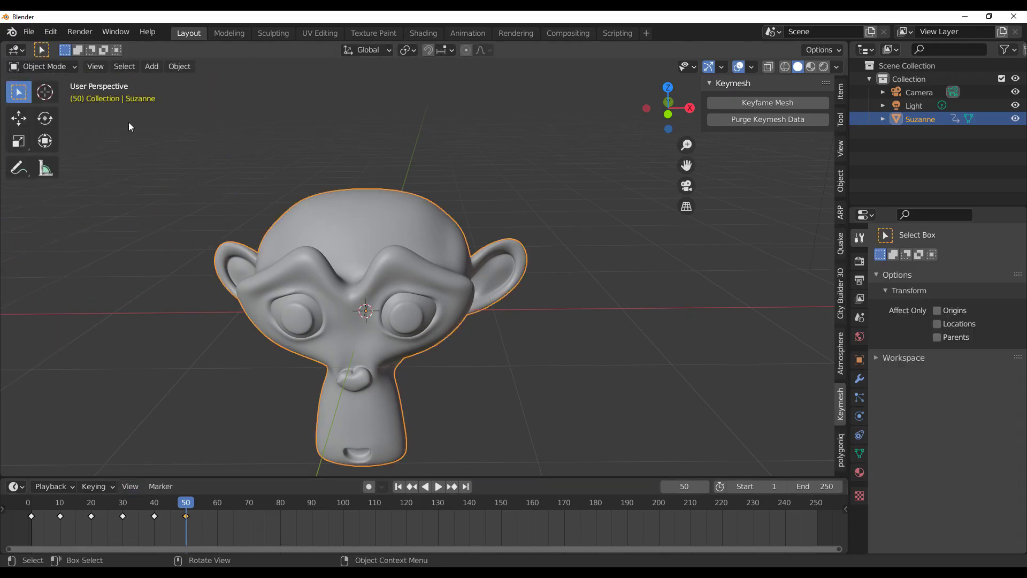
{"action": "left_click", "coordinate": [650, 320]}
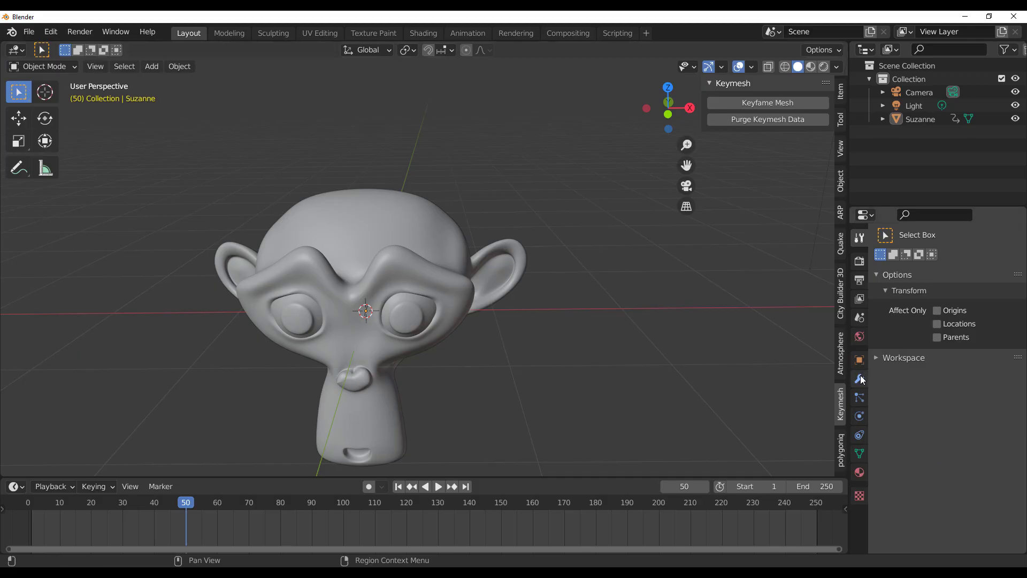
{"action": "left_click", "coordinate": [860, 456]}
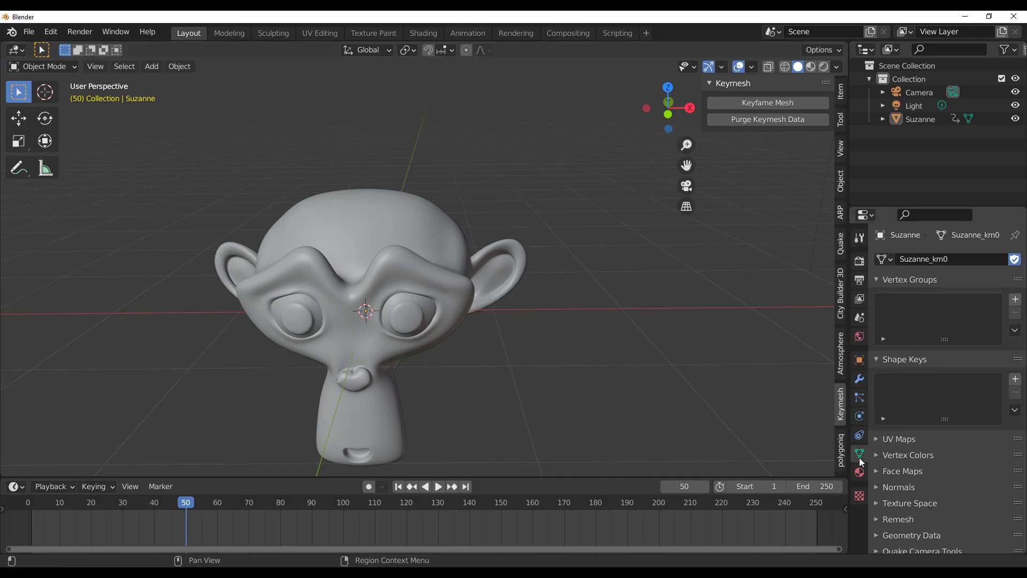
{"action": "left_click", "coordinate": [890, 259]}
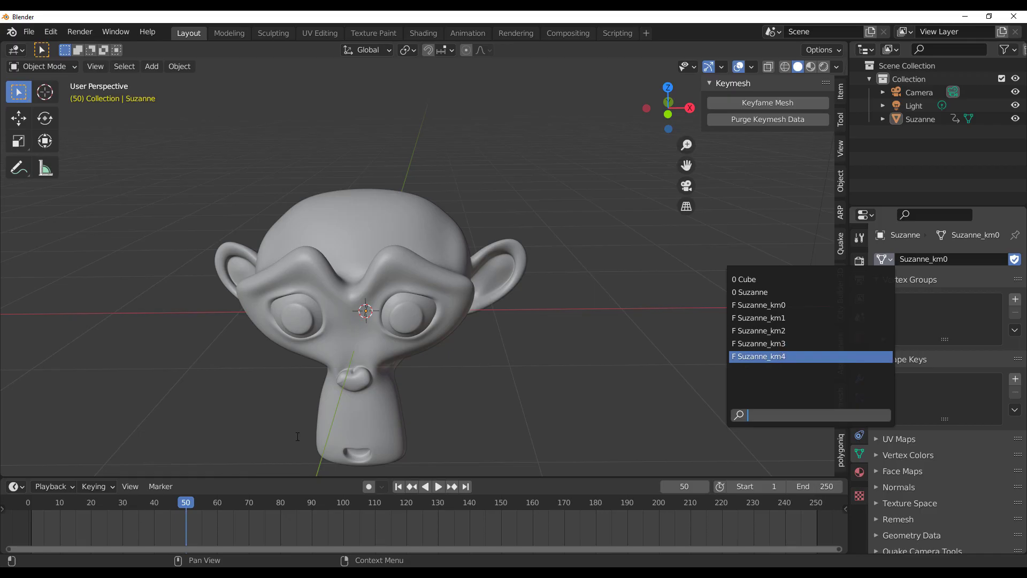
{"action": "left_click", "coordinate": [366, 367]}
{"action": "left_click", "coordinate": [371, 345]}
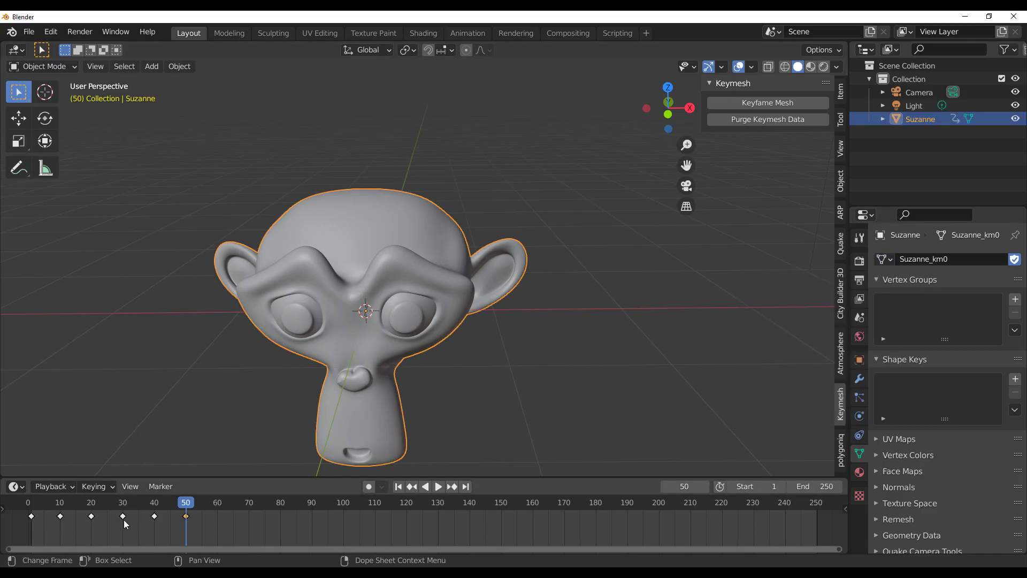
{"action": "left_click", "coordinate": [884, 259]}
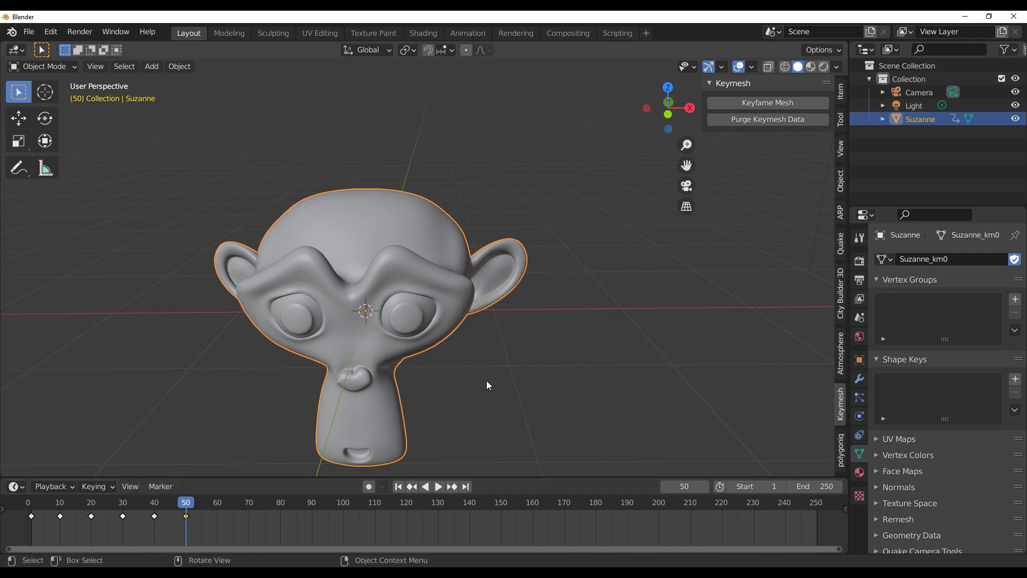
Keyframe the monkey mesh with Keymesh at frame 60
{"action": "key", "text": "space"}
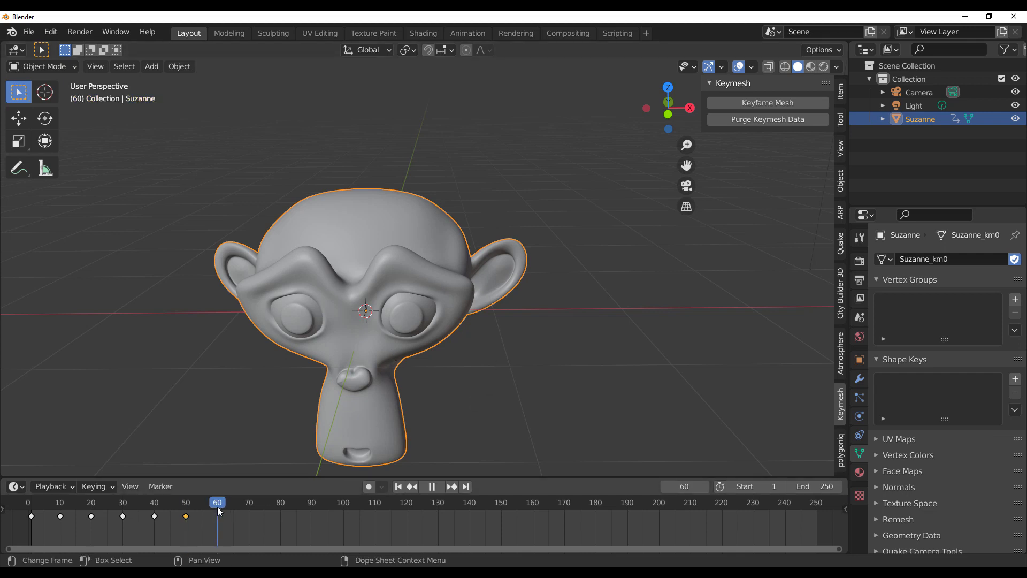
{"action": "key", "text": "space"}
{"action": "left_click", "coordinate": [769, 104]}
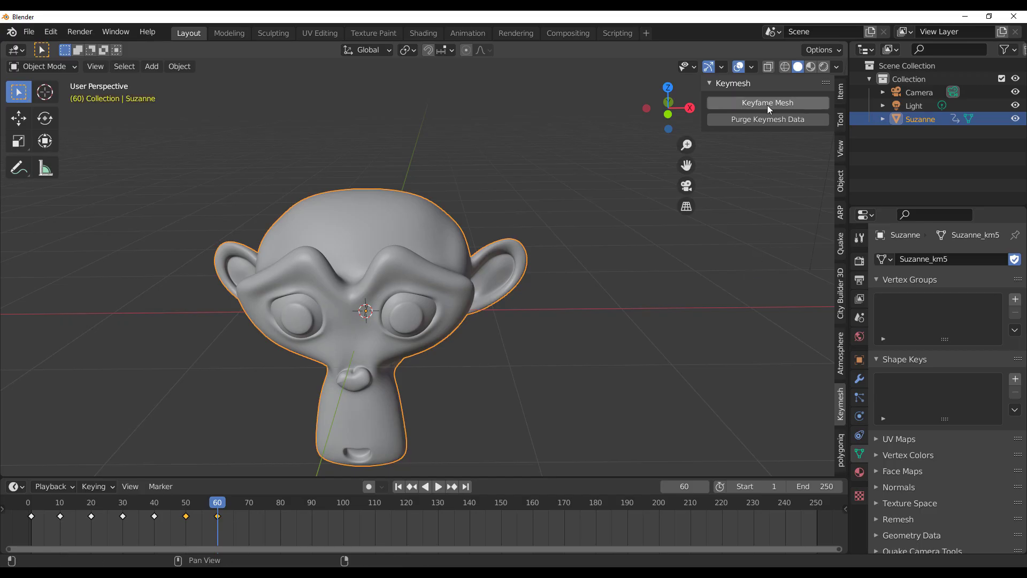
Assign the Suzanne_km1 mesh data block to the monkey at frame 60, and replace it with Suzanne_km3
{"action": "left_click", "coordinate": [883, 260]}
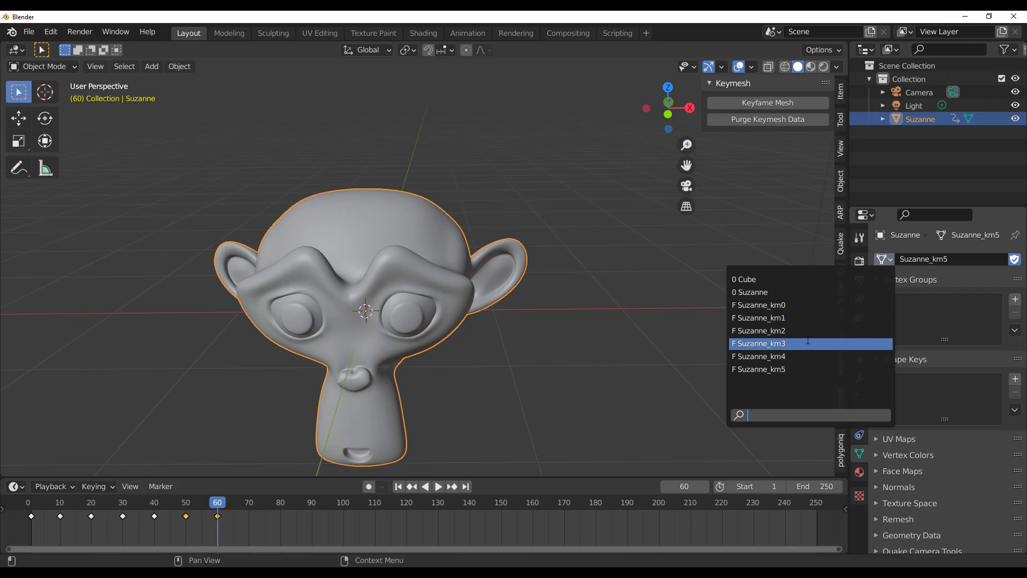
{"action": "left_click", "coordinate": [787, 318]}
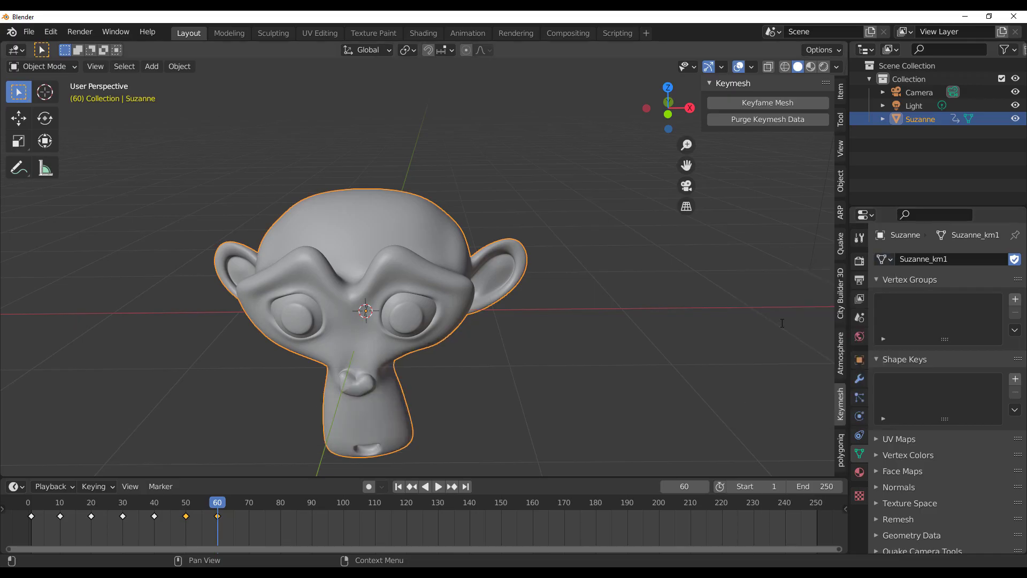
{"action": "left_click", "coordinate": [884, 259]}
{"action": "left_click", "coordinate": [807, 343]}
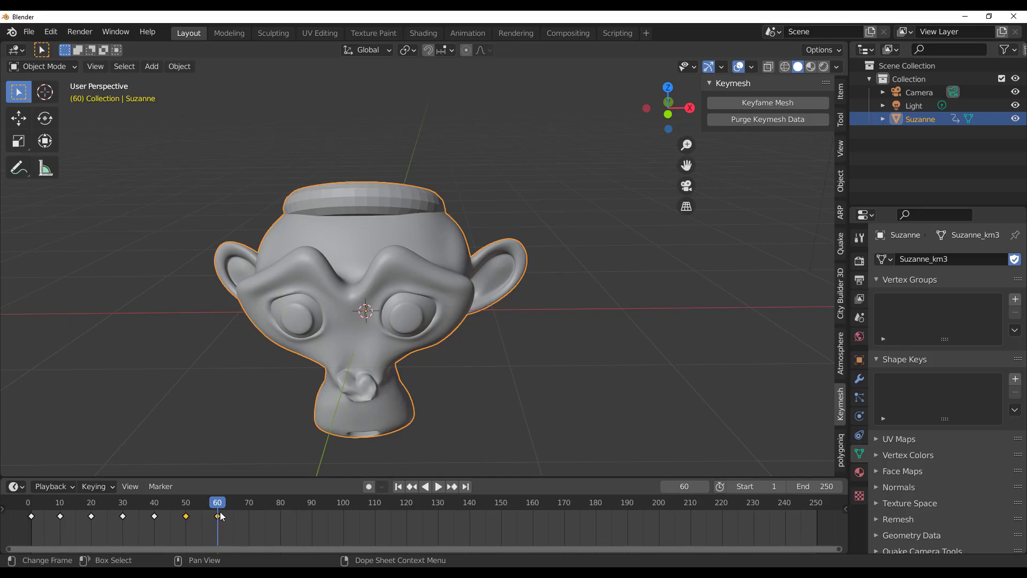
{"action": "left_click", "coordinate": [242, 429]}
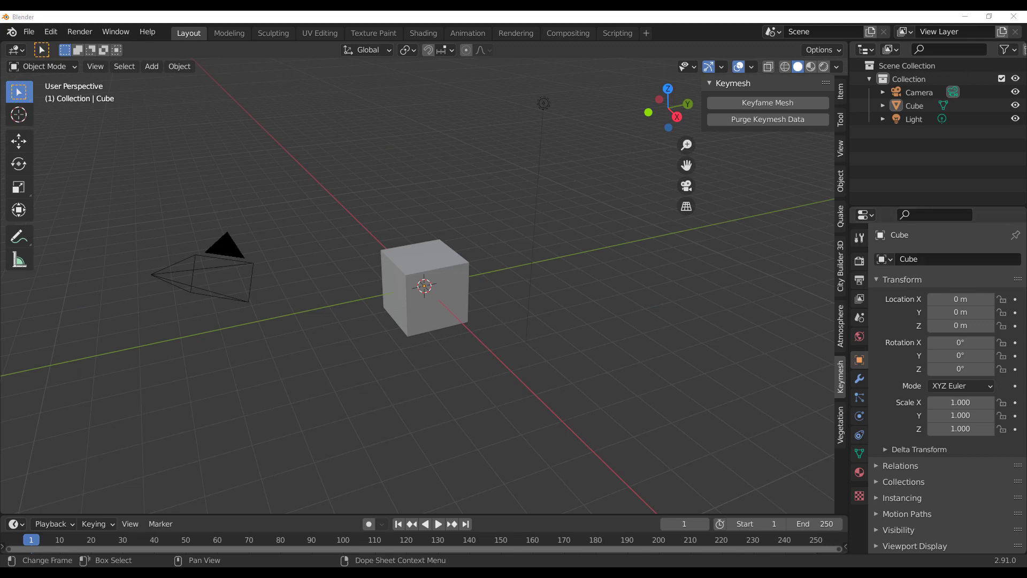
Round the default cube into a sphere with a level 3 Subdivision Surface modifier and apply the modifier
{"action": "left_click", "coordinate": [437, 260]}
{"action": "mouse_move", "coordinate": [426, 281]}
{"action": "middle_mouse_down"}
{"action": "mouse_move", "coordinate": [445, 285]}
{"action": "mouse_move", "coordinate": [414, 277]}
{"action": "middle_mouse_up"}
{"action": "key", "text": "ctrl+3"}
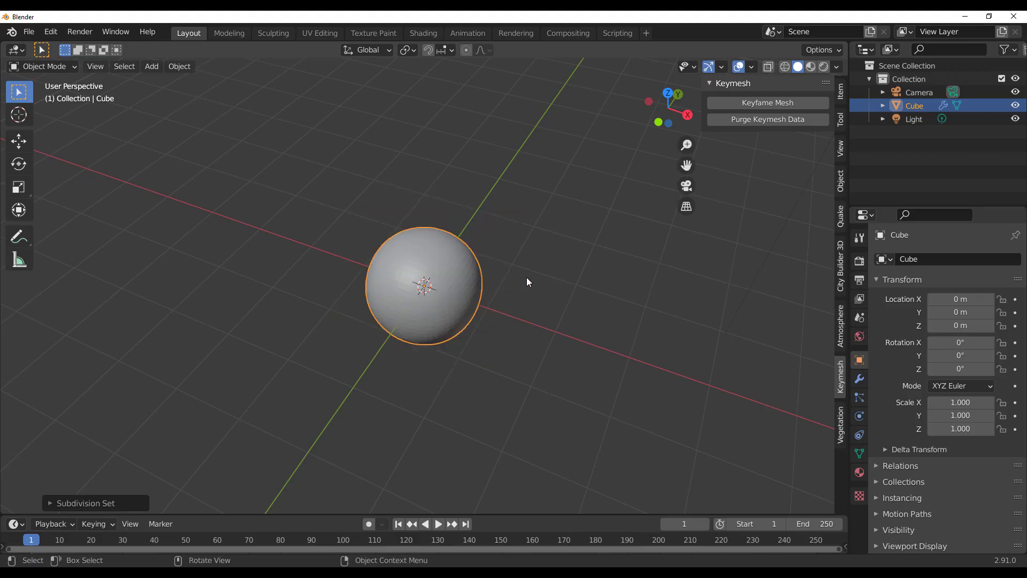
{"action": "middle_click_drag", "start_coordinate": [528, 282], "coordinate": [438, 183]}
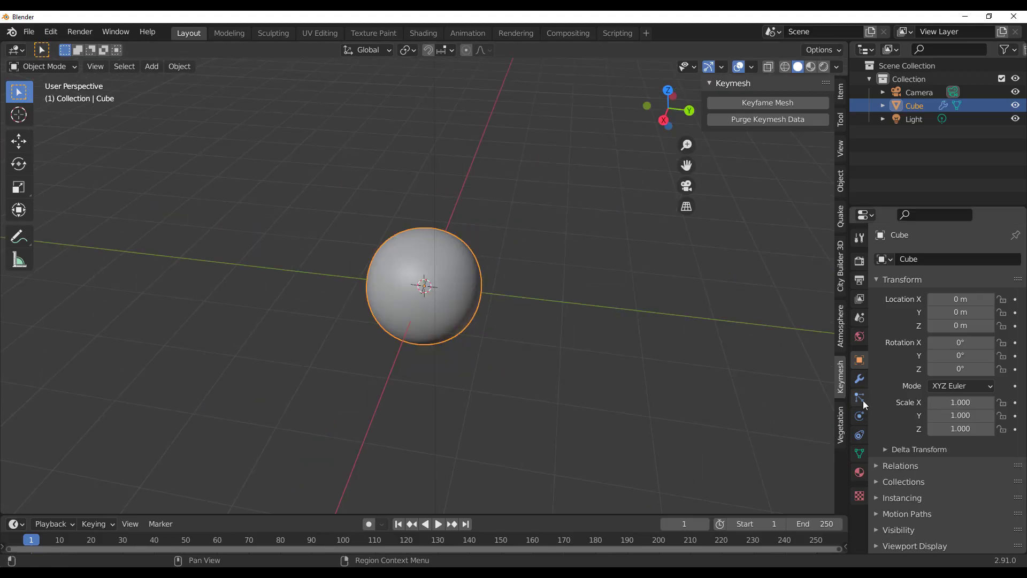
{"action": "left_click", "coordinate": [859, 379]}
{"action": "left_click", "coordinate": [986, 283]}
{"action": "left_click", "coordinate": [910, 297]}
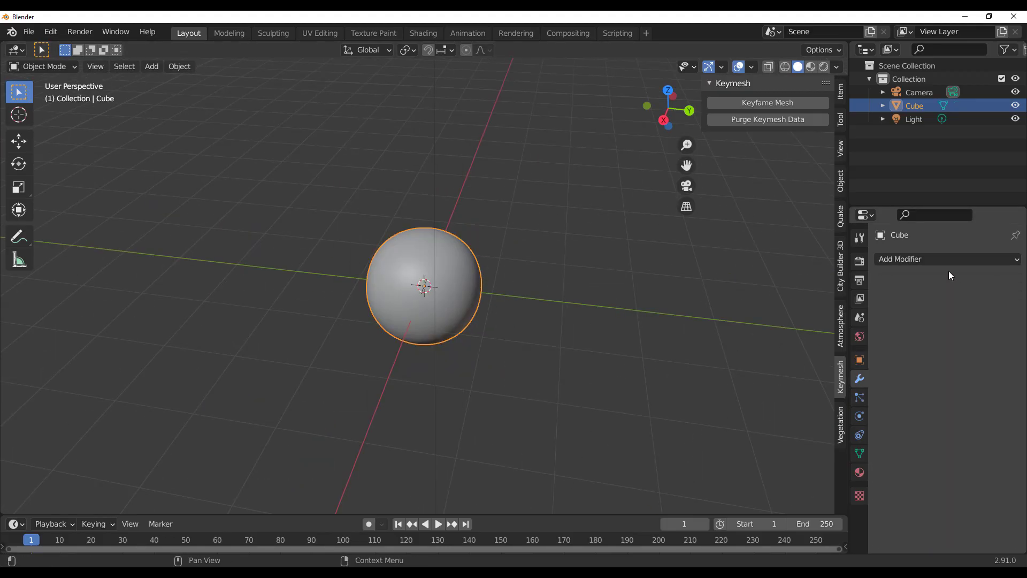
Add a Multiresolution modifier to the sphere and subdivide it to level 2
{"action": "left_click", "coordinate": [944, 259]}
{"action": "left_click", "coordinate": [776, 411]}
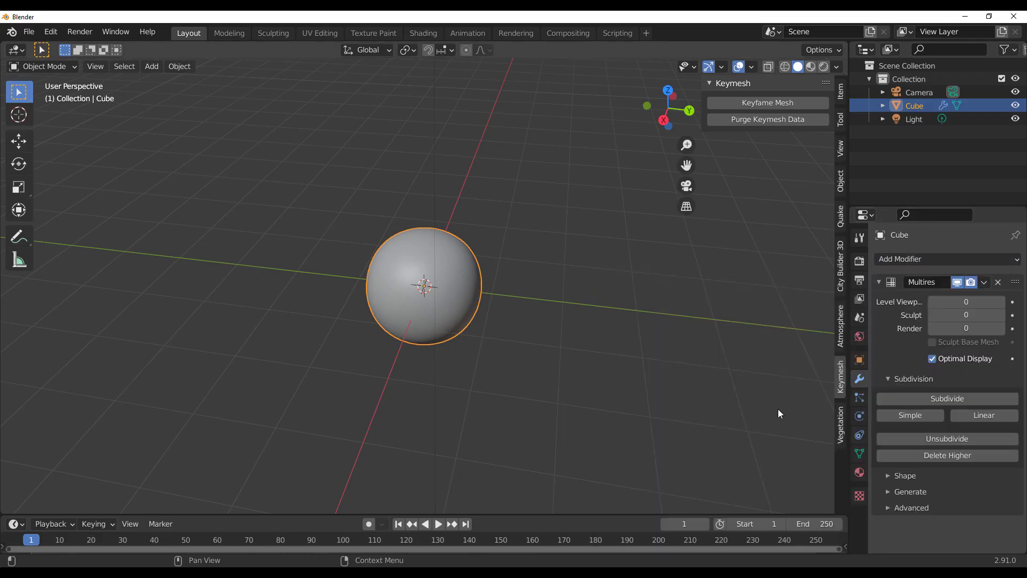
{"action": "scroll", "coordinate": [432, 299], "scroll_direction": "up", "scroll_amount": 5}
{"action": "middle_click_drag", "start_coordinate": [433, 300], "coordinate": [476, 324]}
{"action": "left_click", "coordinate": [947, 399]}
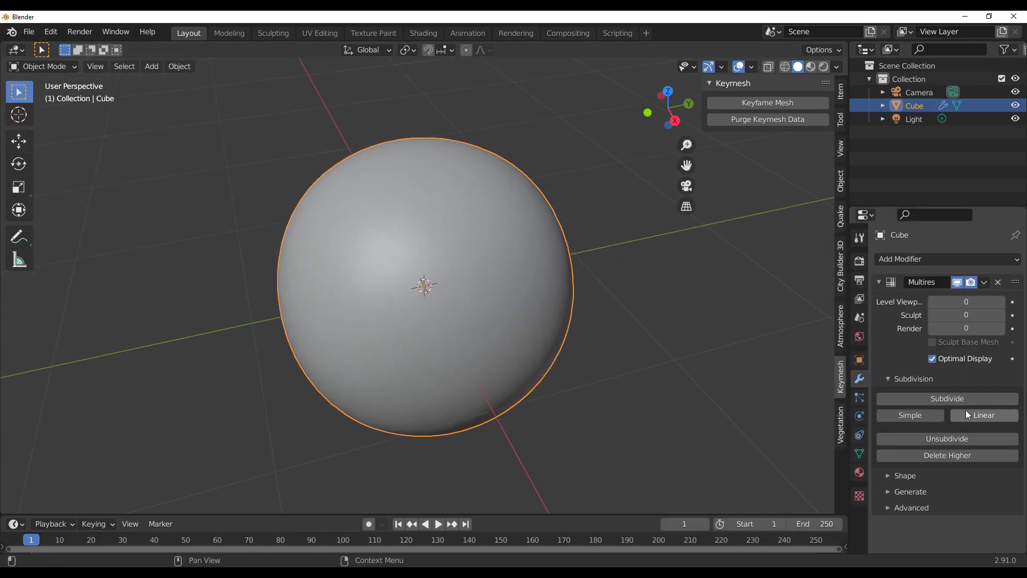
{"action": "left_click", "coordinate": [957, 398]}
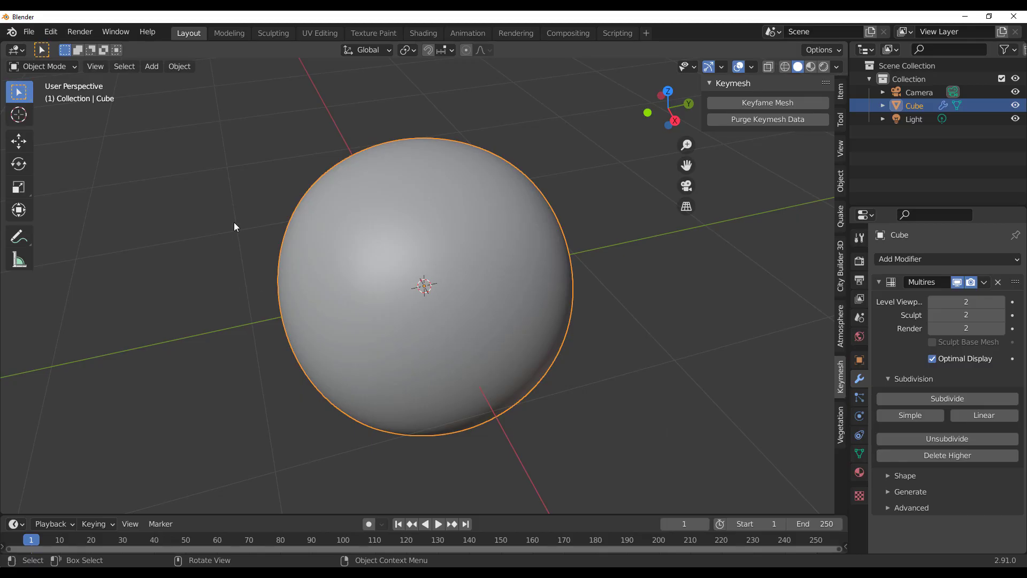
Switch to Sculpt Mode with the Clay Strips brush and keyframe the sphere's mesh at frame 1
{"action": "left_click", "coordinate": [69, 68]}
{"action": "left_click", "coordinate": [56, 111]}
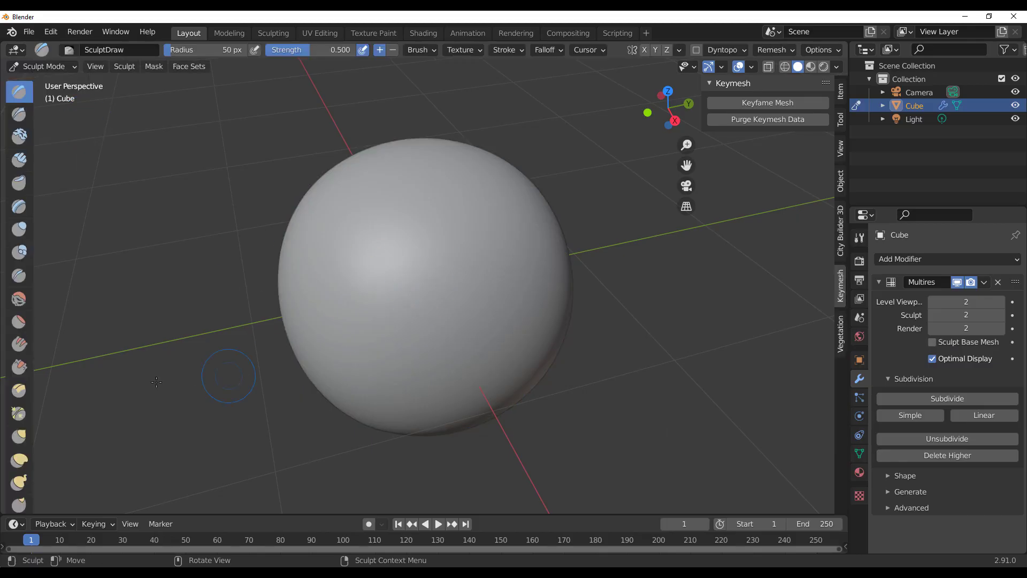
{"action": "left_click", "coordinate": [32, 158]}
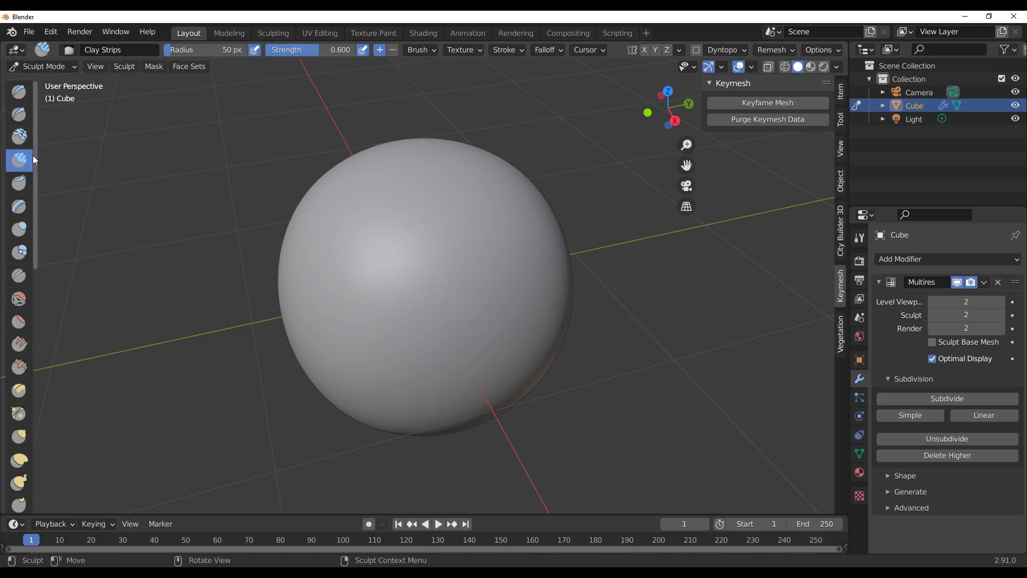
{"action": "left_click_drag", "start_coordinate": [267, 515], "coordinate": [271, 489]}
{"action": "left_click", "coordinate": [794, 103]}
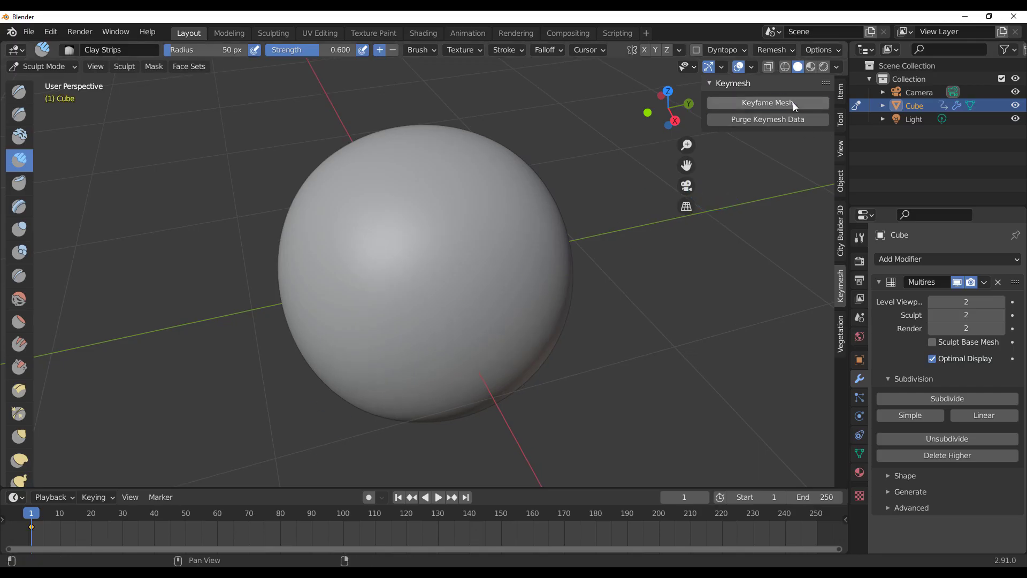
Sculpt two diagonal clay strips across the sphere's front and keyframe the mesh at frame 9
{"action": "left_click_drag", "start_coordinate": [464, 175], "coordinate": [430, 256]}
{"action": "left_click_drag", "start_coordinate": [546, 256], "coordinate": [437, 375]}
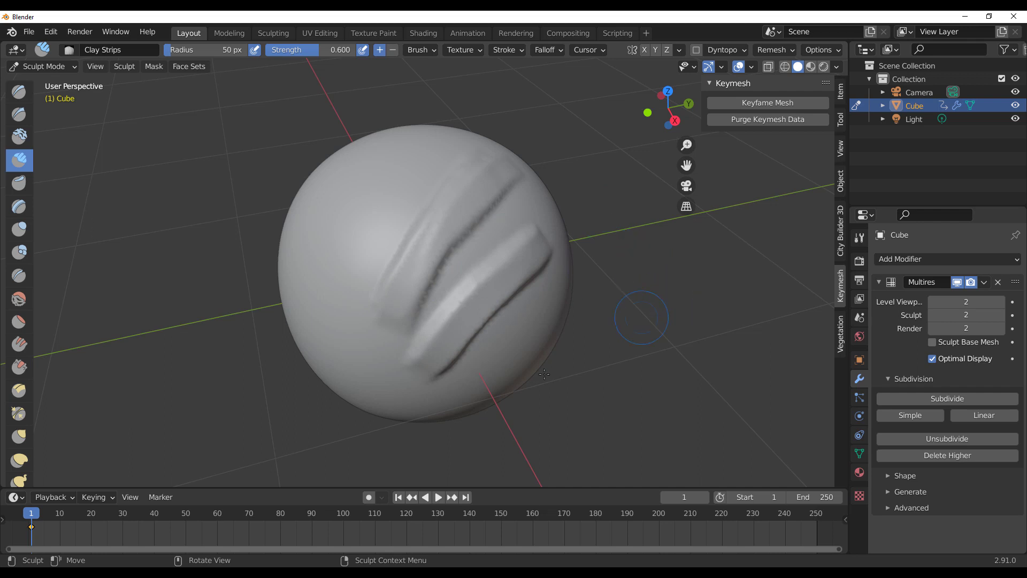
{"action": "key", "text": "space"}
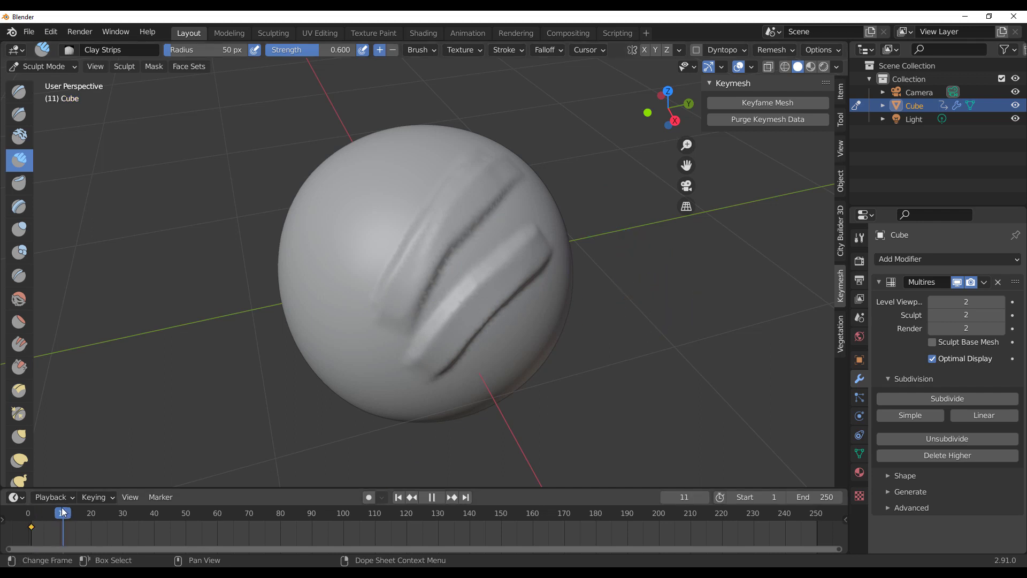
{"action": "key", "text": "space"}
{"action": "left_click", "coordinate": [56, 512]}
{"action": "left_click", "coordinate": [775, 102]}
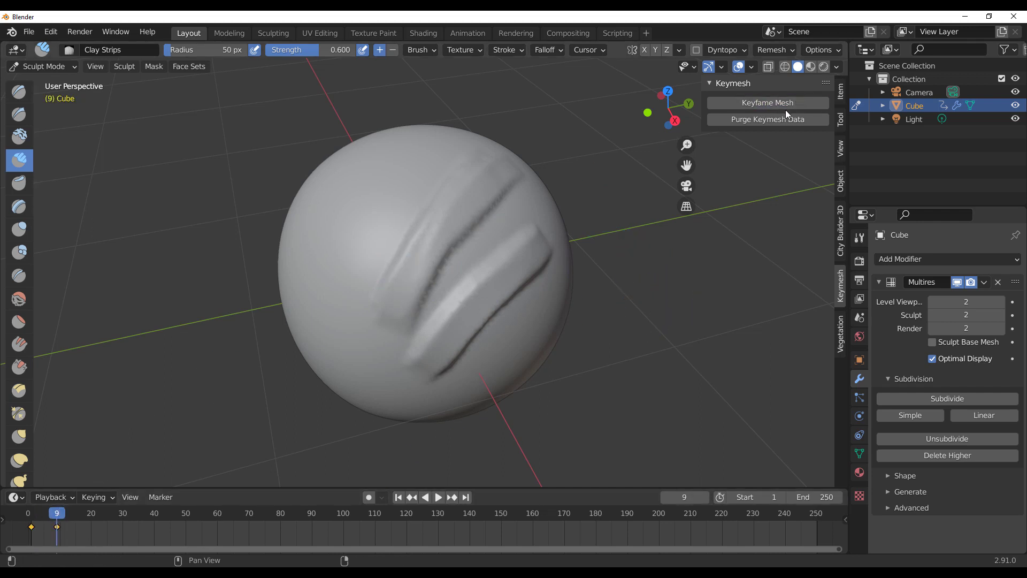
Sculpt more clay strips across the existing ones on the sphere at frame 9
{"action": "mouse_move", "coordinate": [431, 274]}
{"action": "left_mouse_down"}
{"action": "mouse_move", "coordinate": [409, 261]}
{"action": "mouse_move", "coordinate": [443, 183]}
{"action": "mouse_move", "coordinate": [461, 171]}
{"action": "mouse_move", "coordinate": [540, 283]}
{"action": "mouse_move", "coordinate": [486, 327]}
{"action": "mouse_move", "coordinate": [441, 284]}
{"action": "mouse_move", "coordinate": [477, 322]}
{"action": "left_mouse_up"}
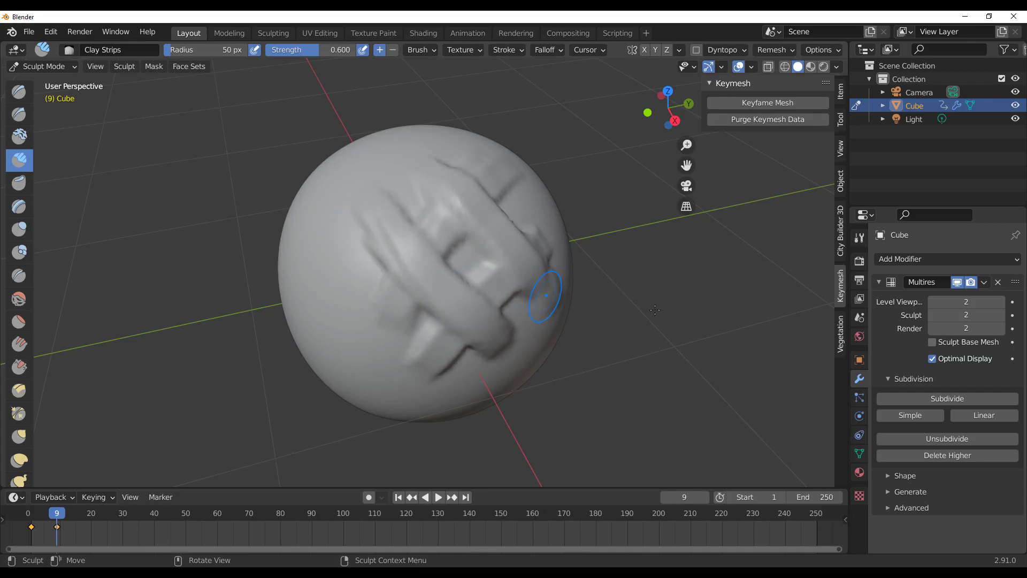
{"action": "mouse_move", "coordinate": [655, 309]}
{"action": "middle_mouse_down"}
{"action": "mouse_move", "coordinate": [600, 289]}
{"action": "mouse_move", "coordinate": [612, 285]}
{"action": "middle_mouse_up"}
{"action": "left_click_drag", "start_coordinate": [351, 305], "coordinate": [495, 241]}
{"action": "mouse_move", "coordinate": [467, 271]}
{"action": "middle_mouse_down"}
{"action": "mouse_move", "coordinate": [498, 272]}
{"action": "mouse_move", "coordinate": [504, 257]}
{"action": "middle_mouse_up"}
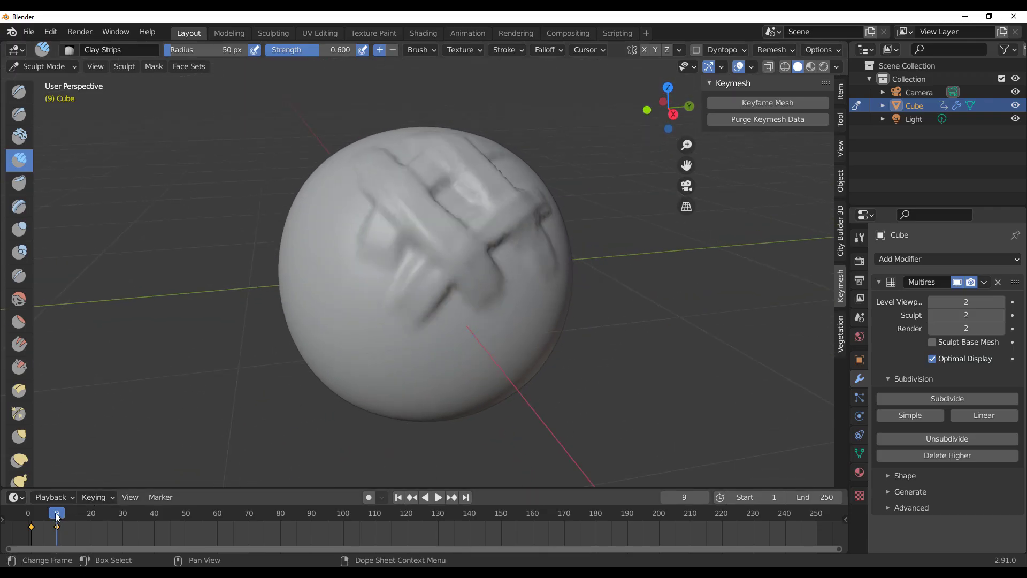
Scrub and play the timeline through frames 1 to 20 to review the sculpted sphere's keyframed shapes
{"action": "mouse_move", "coordinate": [56, 515]}
{"action": "left_mouse_down"}
{"action": "mouse_move", "coordinate": [34, 525]}
{"action": "mouse_move", "coordinate": [60, 520]}
{"action": "mouse_move", "coordinate": [41, 527]}
{"action": "left_mouse_up"}
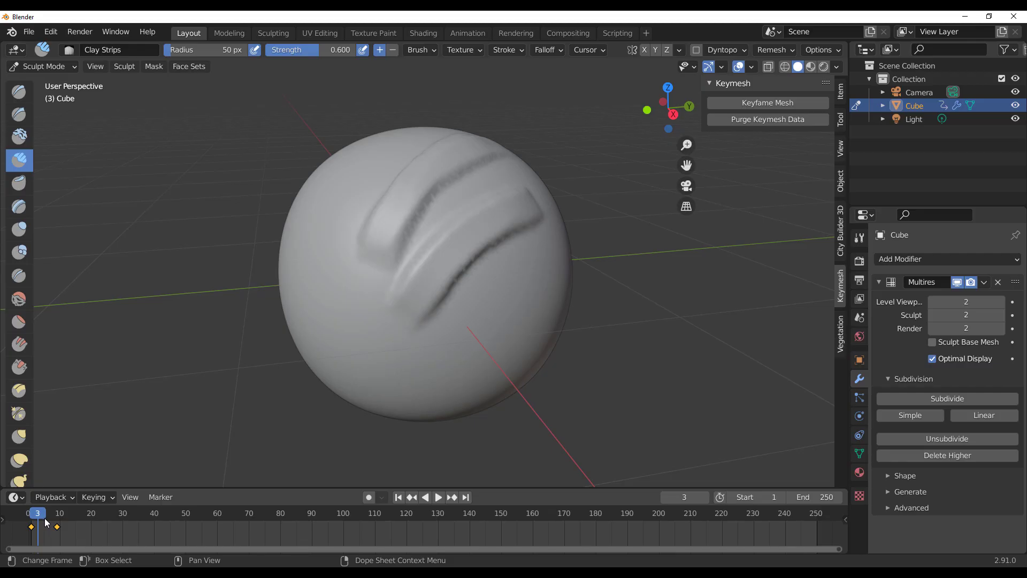
{"action": "key", "text": "space"}
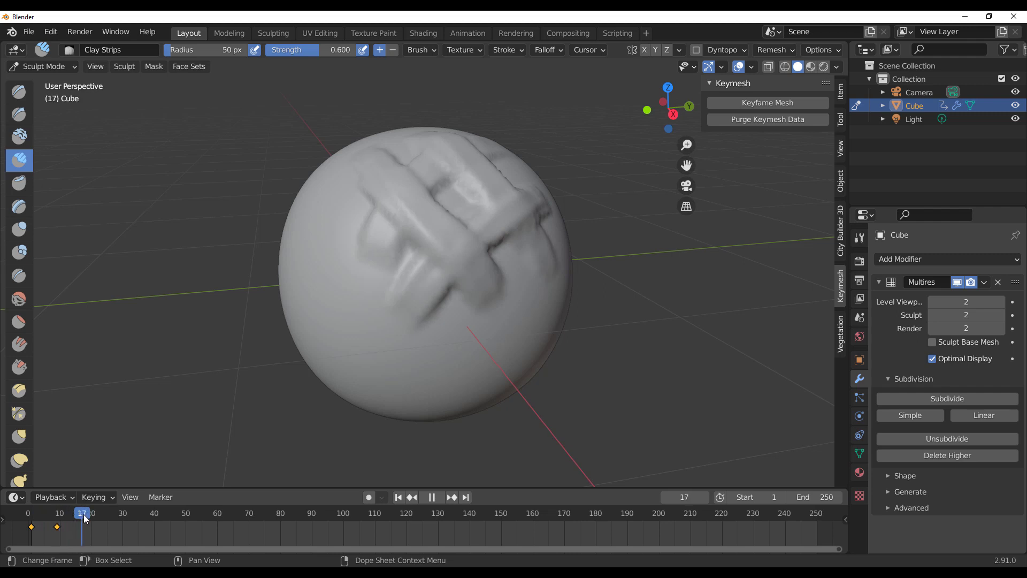
{"action": "key", "text": "space"}
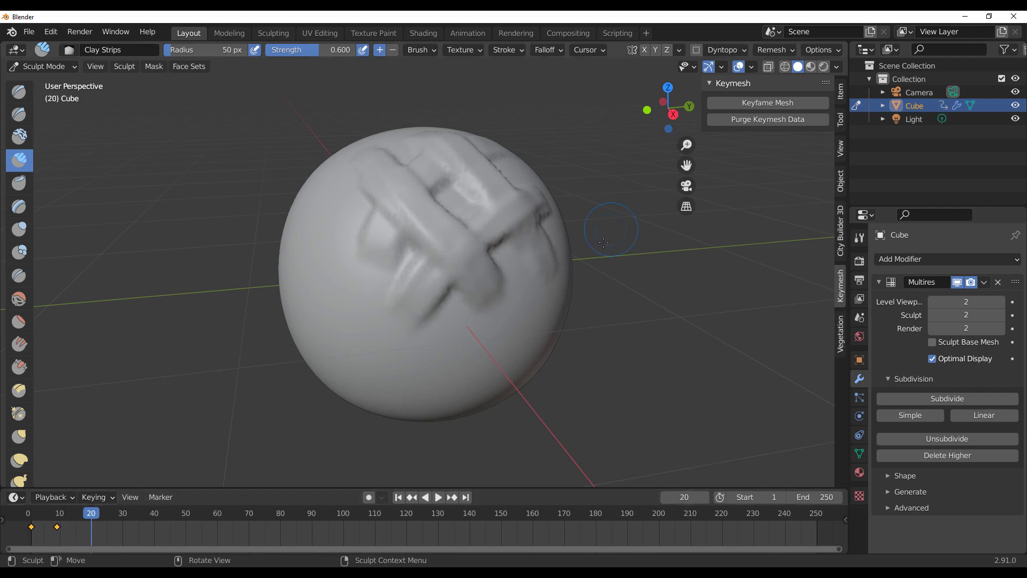
Keyframe the sphere's mesh at frame 20 and sculpt rounded clay blobs below the strips on its front
{"action": "mouse_move", "coordinate": [342, 225]}
{"action": "middle_mouse_down"}
{"action": "mouse_move", "coordinate": [471, 206]}
{"action": "mouse_move", "coordinate": [512, 276]}
{"action": "mouse_move", "coordinate": [479, 282]}
{"action": "mouse_move", "coordinate": [471, 312]}
{"action": "middle_mouse_up"}
{"action": "middle_click_drag", "start_coordinate": [362, 335], "coordinate": [465, 294]}
{"action": "middle_click_drag", "start_coordinate": [402, 367], "coordinate": [270, 461]}
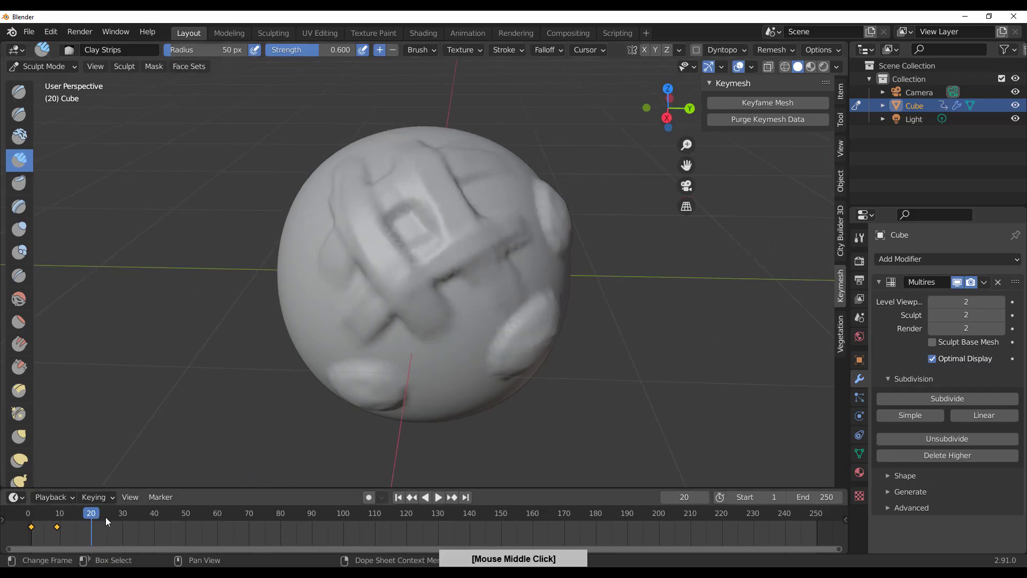
{"action": "middle_click_drag", "start_coordinate": [485, 249], "coordinate": [321, 428]}
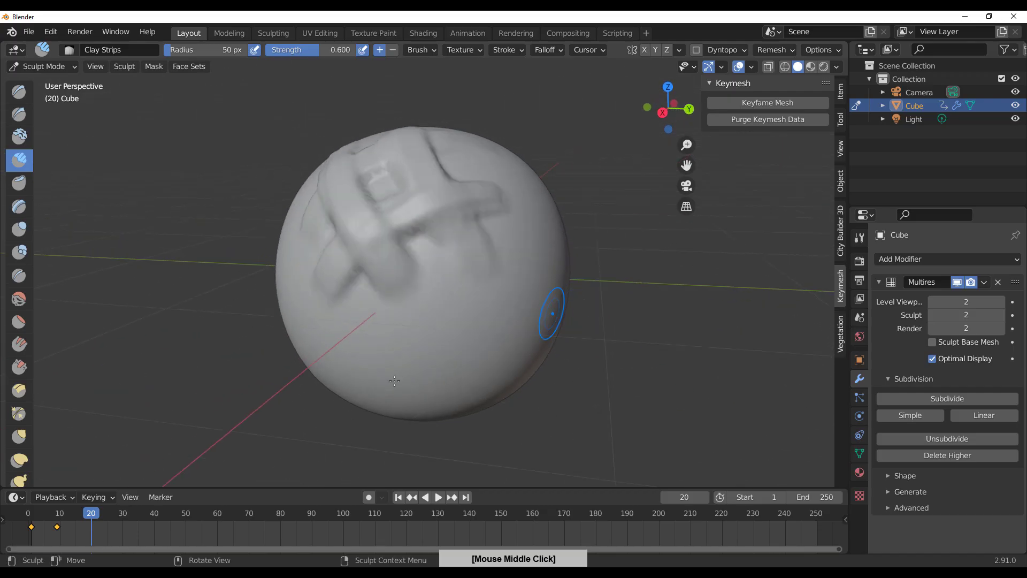
{"action": "left_click", "coordinate": [768, 103]}
{"action": "middle_click_drag", "start_coordinate": [585, 266], "coordinate": [555, 276]}
{"action": "mouse_move", "coordinate": [493, 279]}
{"action": "left_mouse_down"}
{"action": "mouse_move", "coordinate": [482, 266]}
{"action": "mouse_move", "coordinate": [513, 270]}
{"action": "left_mouse_up"}
{"action": "mouse_move", "coordinate": [365, 311]}
{"action": "left_mouse_down"}
{"action": "mouse_move", "coordinate": [379, 304]}
{"action": "mouse_move", "coordinate": [335, 343]}
{"action": "left_mouse_up"}
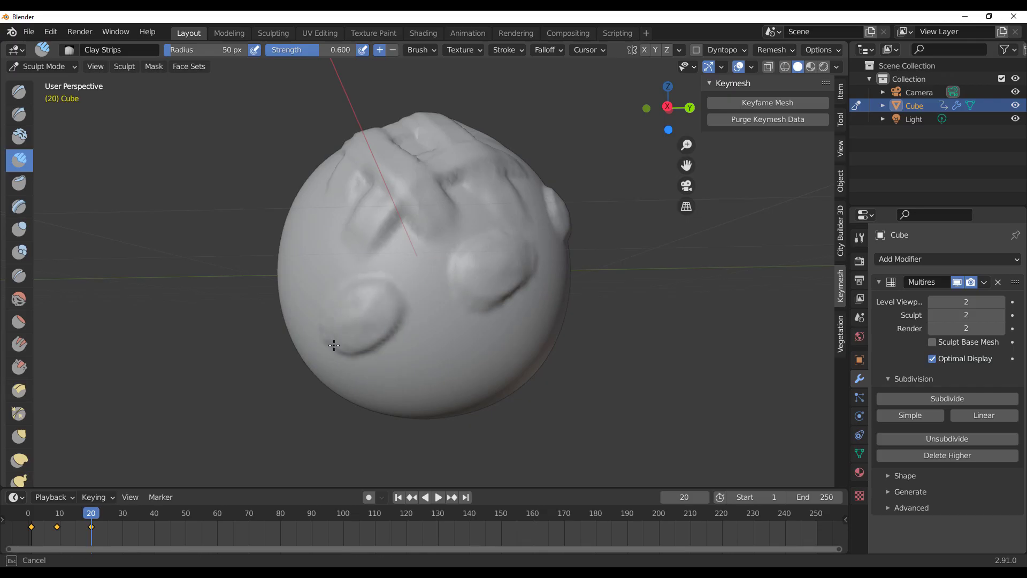
Scrub back to frame 1, play the timeline, and scrub to frame 27 to review the sphere's keyframed shapes
{"action": "left_click_drag", "start_coordinate": [89, 516], "coordinate": [31, 526]}
{"action": "key", "text": "space"}
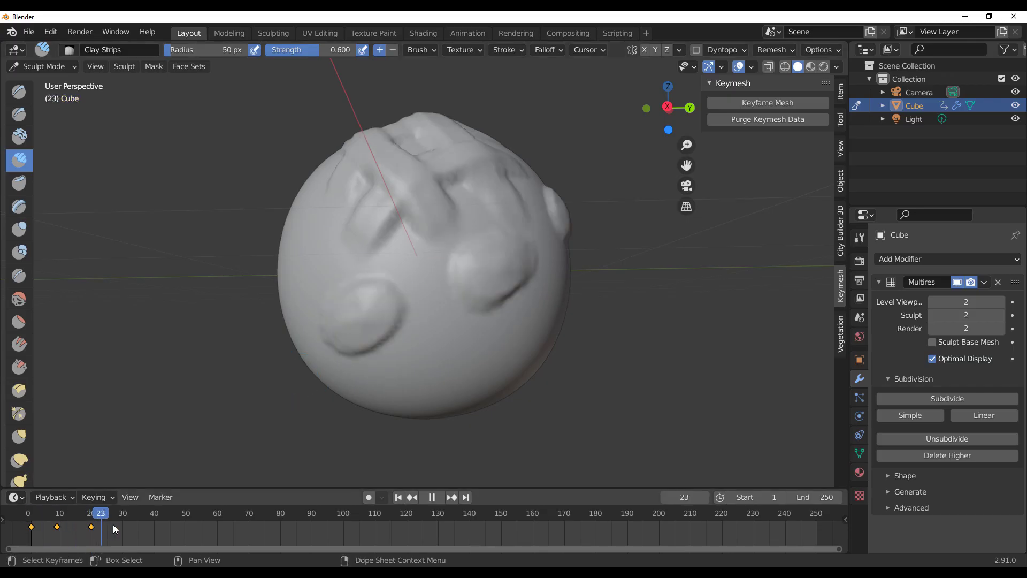
{"action": "left_click_drag", "start_coordinate": [68, 526], "coordinate": [113, 530]}
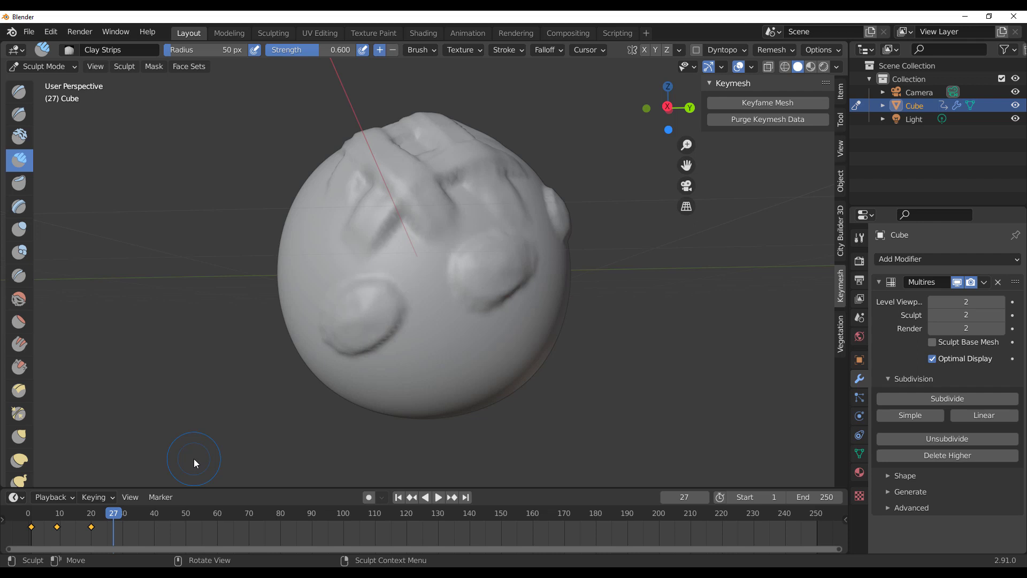
Set the Clay Strips radius to 212 px, keyframe the mesh at frame 27 and sculpt broad strokes on the sphere's unsculpted side
{"action": "mouse_move", "coordinate": [536, 264]}
{"action": "middle_mouse_down"}
{"action": "mouse_move", "coordinate": [498, 300]}
{"action": "mouse_move", "coordinate": [424, 321]}
{"action": "mouse_move", "coordinate": [482, 211]}
{"action": "mouse_move", "coordinate": [537, 214]}
{"action": "middle_mouse_up"}
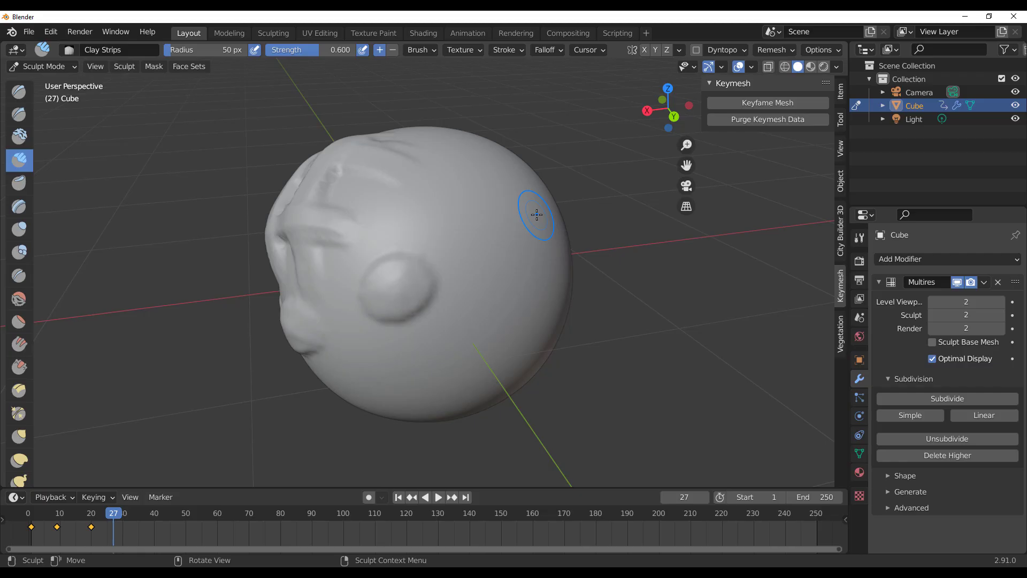
{"action": "mouse_move", "coordinate": [536, 214]}
{"action": "middle_mouse_down"}
{"action": "mouse_move", "coordinate": [486, 248]}
{"action": "mouse_move", "coordinate": [444, 236]}
{"action": "mouse_move", "coordinate": [514, 250]}
{"action": "mouse_move", "coordinate": [550, 234]}
{"action": "middle_mouse_up"}
{"action": "key", "text": "f"}
{"action": "left_click", "coordinate": [589, 238]}
{"action": "left_click", "coordinate": [760, 102]}
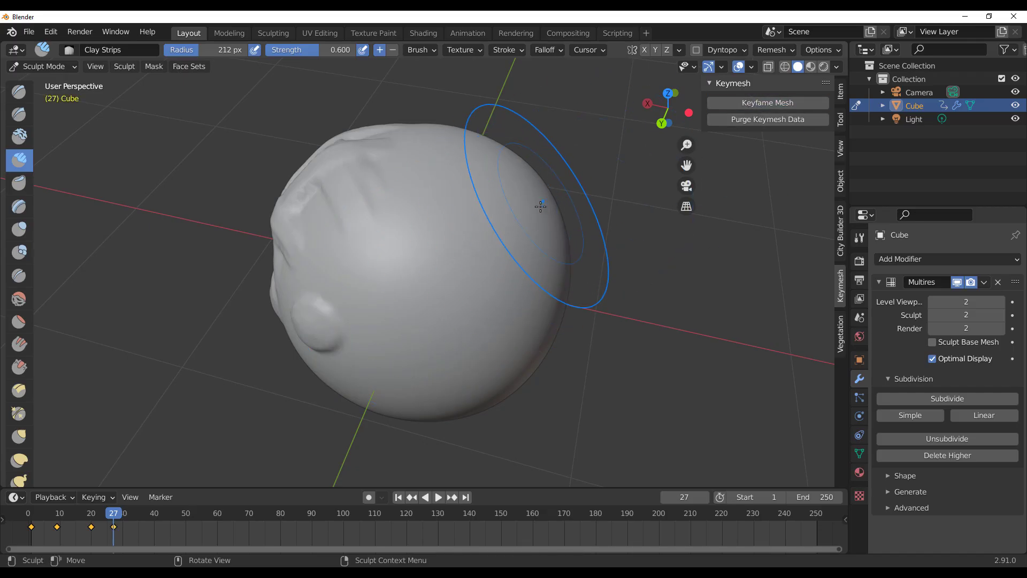
{"action": "mouse_move", "coordinate": [612, 180]}
{"action": "left_mouse_down"}
{"action": "mouse_move", "coordinate": [539, 217]}
{"action": "mouse_move", "coordinate": [505, 296]}
{"action": "mouse_move", "coordinate": [516, 242]}
{"action": "left_mouse_up"}
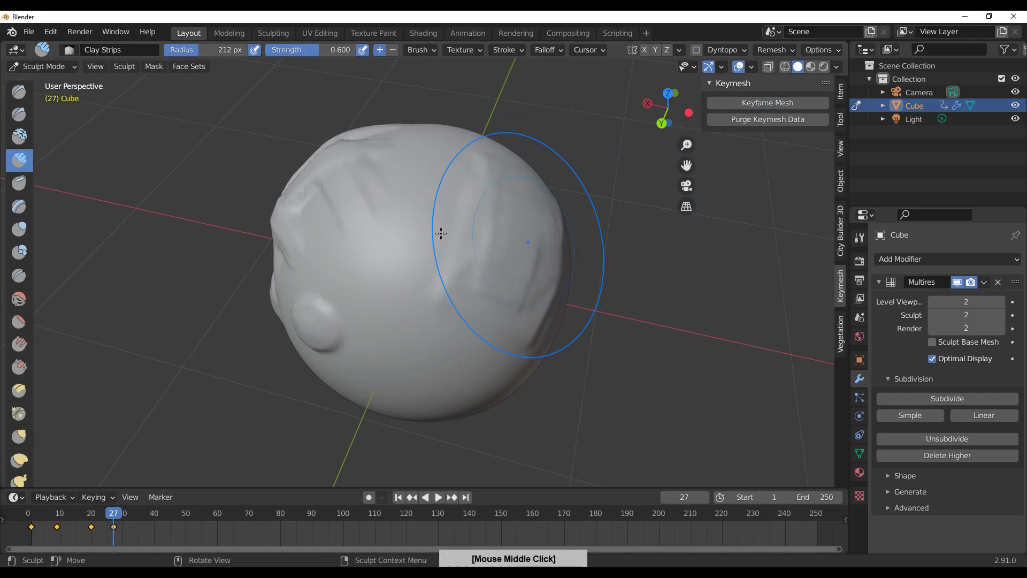
Pull the sphere's far side into a long curved bulge with Elastic Deform and smooth out the clay details on its front
{"action": "left_click", "coordinate": [19, 459]}
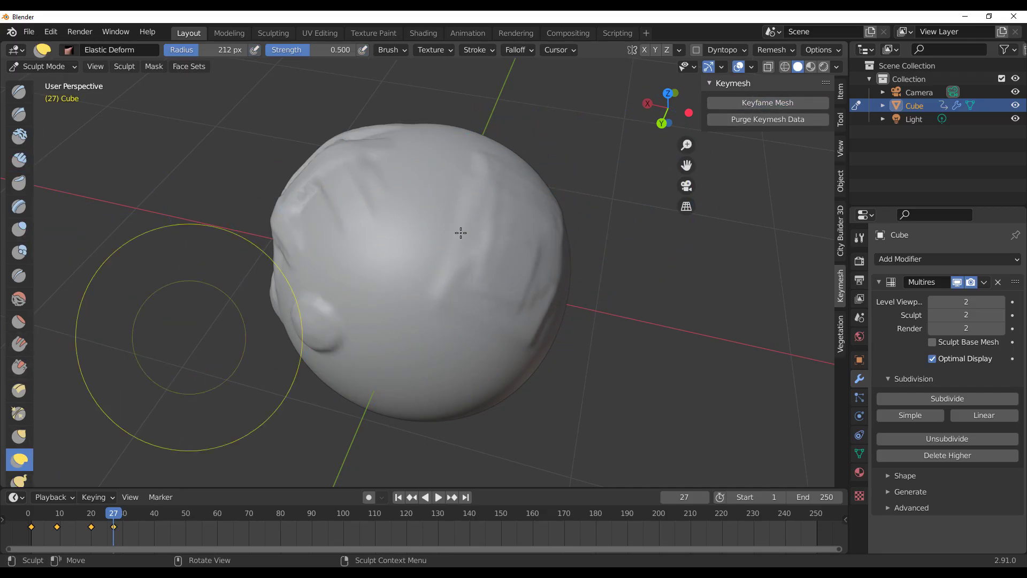
{"action": "left_click_drag", "start_coordinate": [528, 241], "coordinate": [638, 214]}
{"action": "left_click_drag", "start_coordinate": [567, 359], "coordinate": [534, 243]}
{"action": "mouse_move", "coordinate": [574, 313]}
{"action": "left_mouse_down"}
{"action": "mouse_move", "coordinate": [521, 222]}
{"action": "mouse_move", "coordinate": [541, 206]}
{"action": "mouse_move", "coordinate": [537, 190]}
{"action": "left_mouse_up"}
{"action": "left_click_drag", "start_coordinate": [566, 246], "coordinate": [542, 205]}
{"action": "mouse_move", "coordinate": [570, 197]}
{"action": "left_mouse_down"}
{"action": "mouse_move", "coordinate": [605, 187]}
{"action": "mouse_move", "coordinate": [539, 168]}
{"action": "mouse_move", "coordinate": [311, 268]}
{"action": "left_mouse_up"}
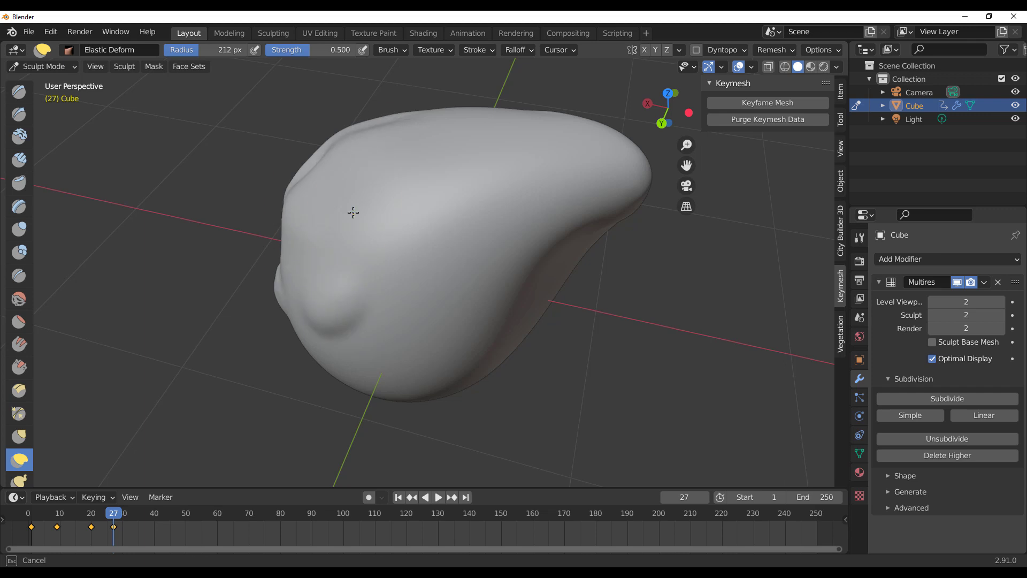
{"action": "mouse_move", "coordinate": [387, 296]}
{"action": "middle_mouse_down"}
{"action": "mouse_move", "coordinate": [500, 271]}
{"action": "mouse_move", "coordinate": [570, 280]}
{"action": "mouse_move", "coordinate": [582, 261]}
{"action": "middle_mouse_up"}
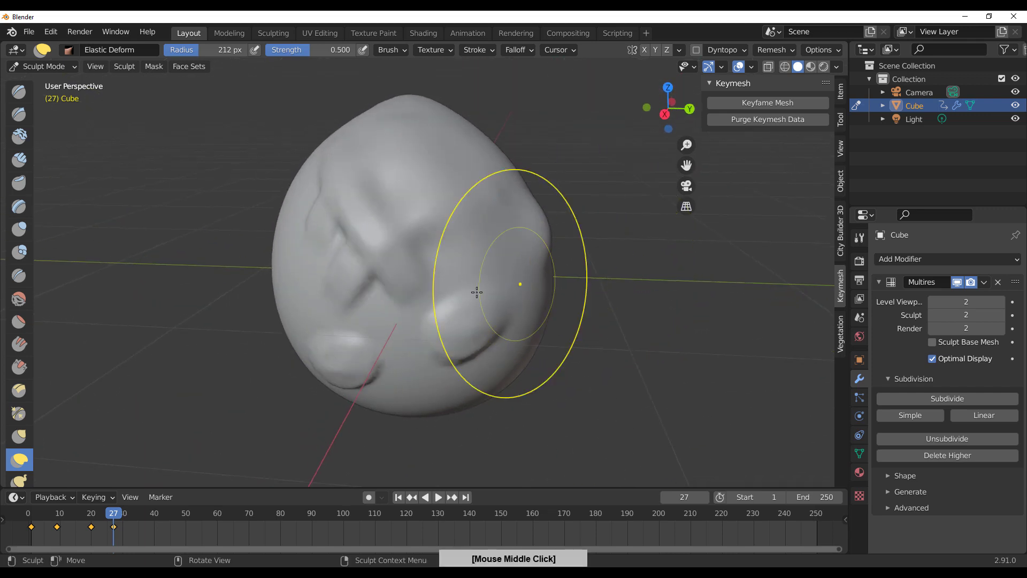
{"action": "mouse_move", "coordinate": [465, 291]}
{"action": "left_mouse_down", "text": "shift"}
{"action": "mouse_move", "coordinate": [369, 280]}
{"action": "mouse_move", "coordinate": [368, 195]}
{"action": "mouse_move", "coordinate": [461, 258]}
{"action": "left_mouse_up", "text": "shift"}
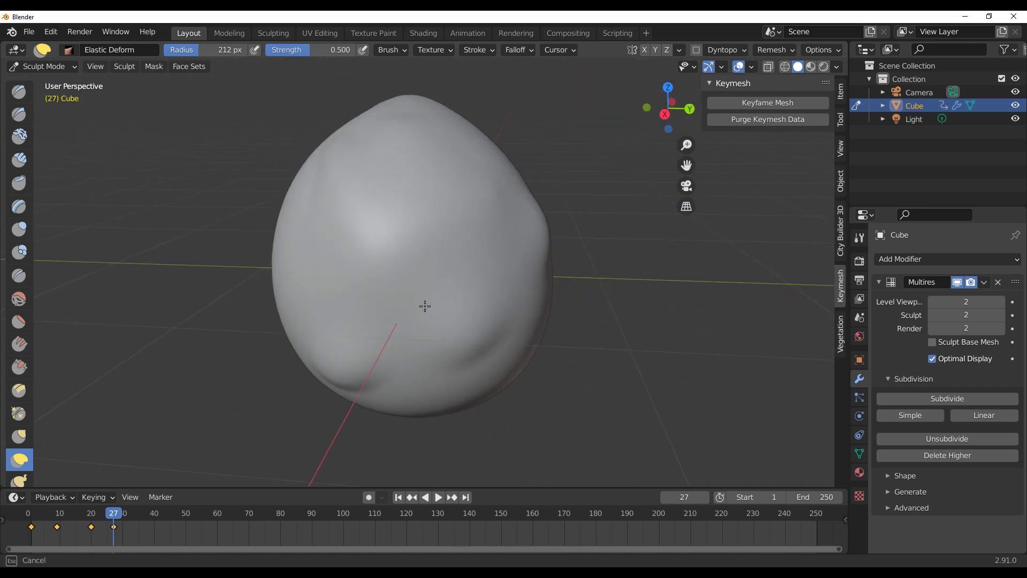
Review the sphere's shape at frame 22 and inspect the mesh data-block assigned to it
{"action": "middle_click_drag", "start_coordinate": [425, 306], "coordinate": [471, 266]}
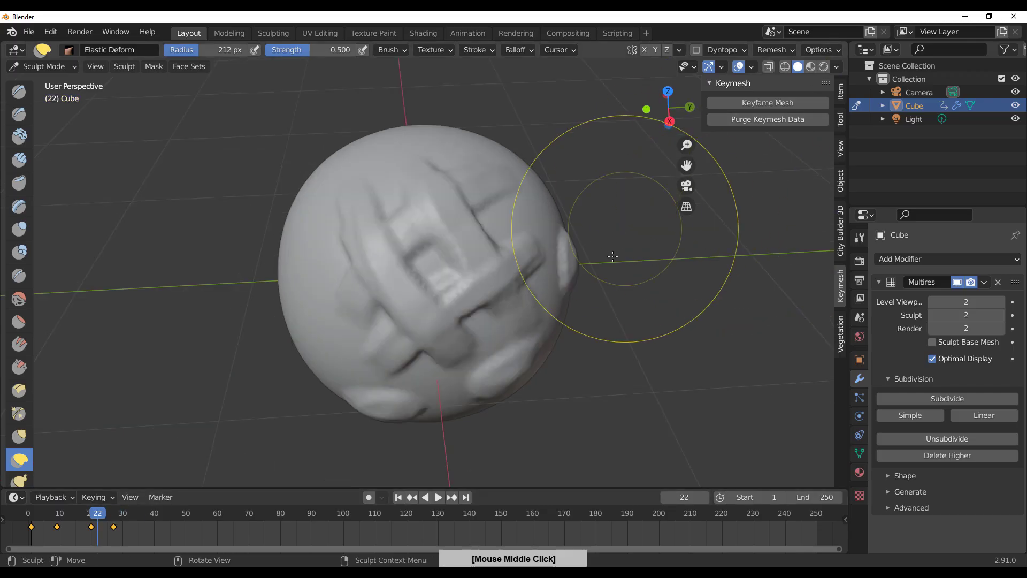
{"action": "middle_click_drag", "start_coordinate": [625, 229], "coordinate": [599, 210]}
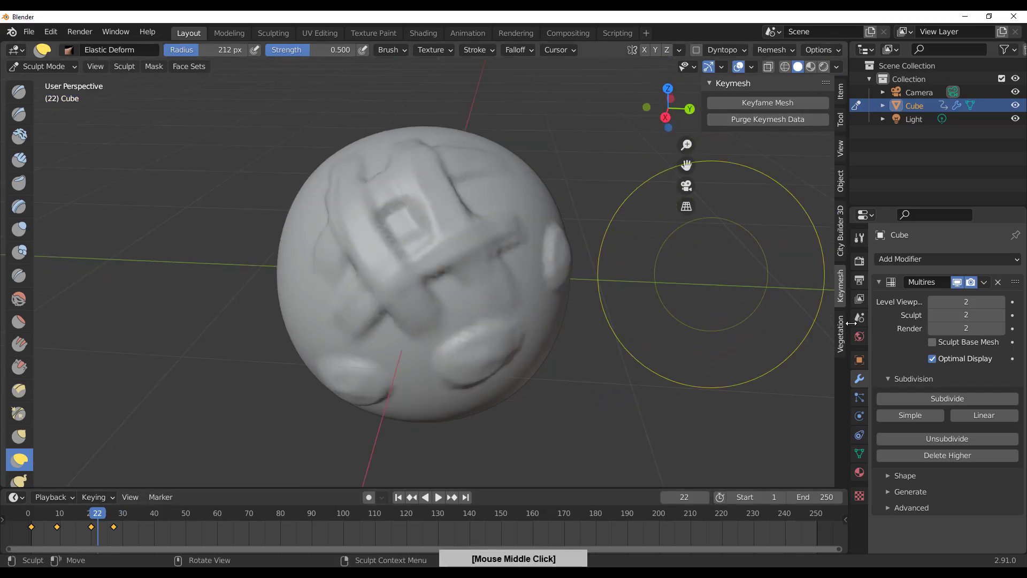
{"action": "left_click", "coordinate": [860, 453]}
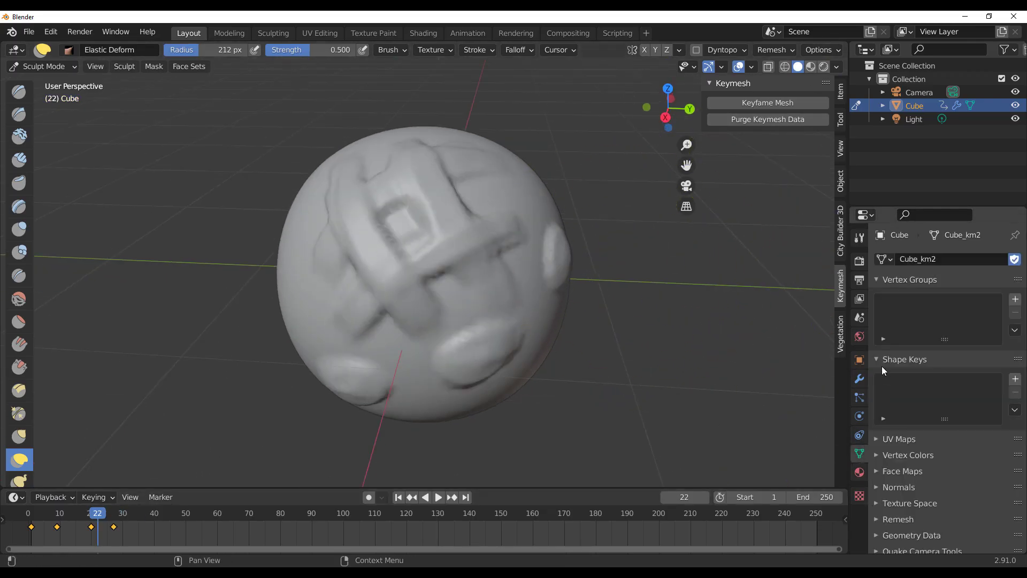
{"action": "left_click", "coordinate": [883, 259]}
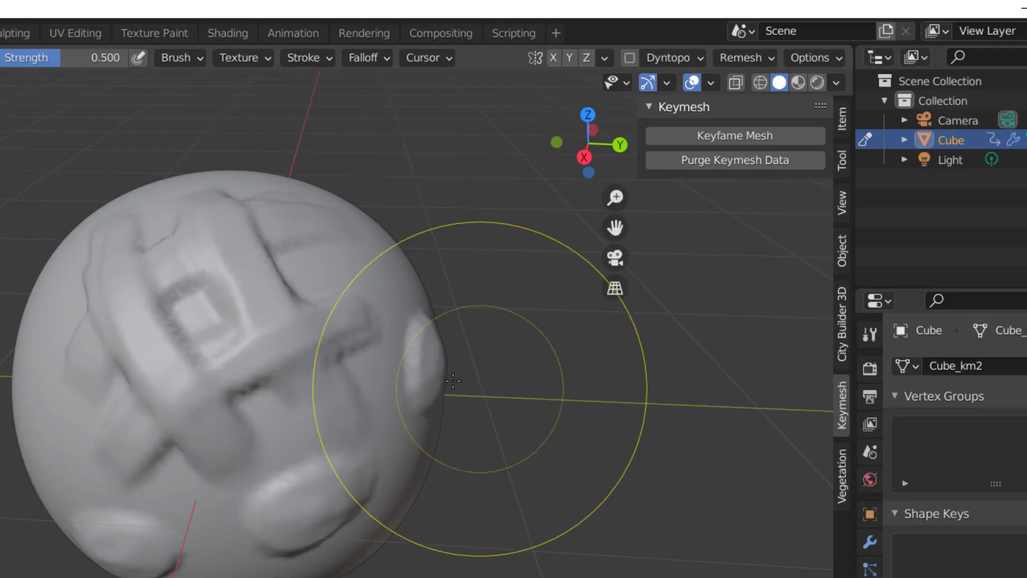
{"action": "middle_click_drag", "start_coordinate": [481, 363], "coordinate": [344, 365]}
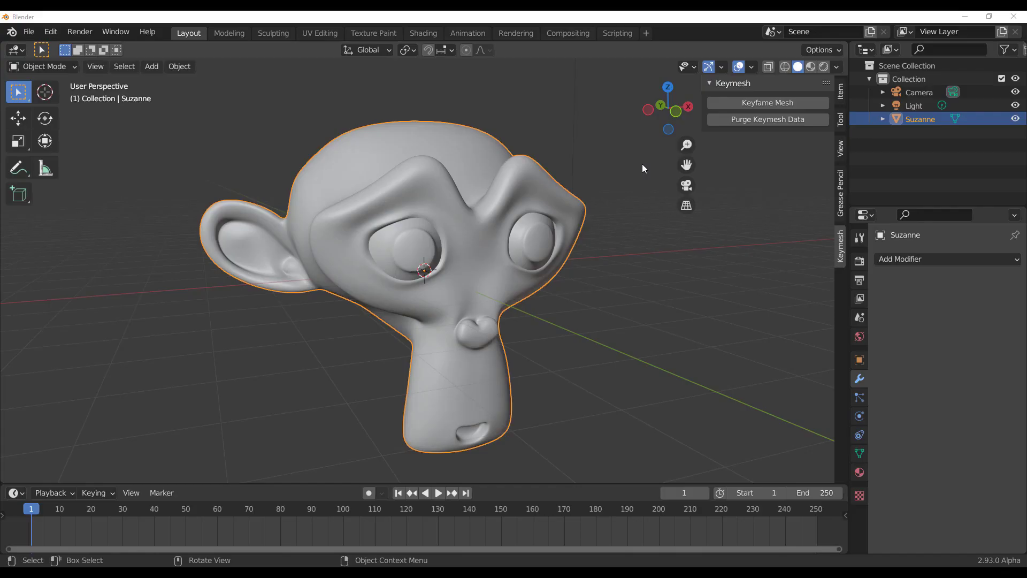
Select the Suzanne monkey head in the new scene and switch it to Sculpt Mode
{"action": "middle_click", "coordinate": [642, 165]}
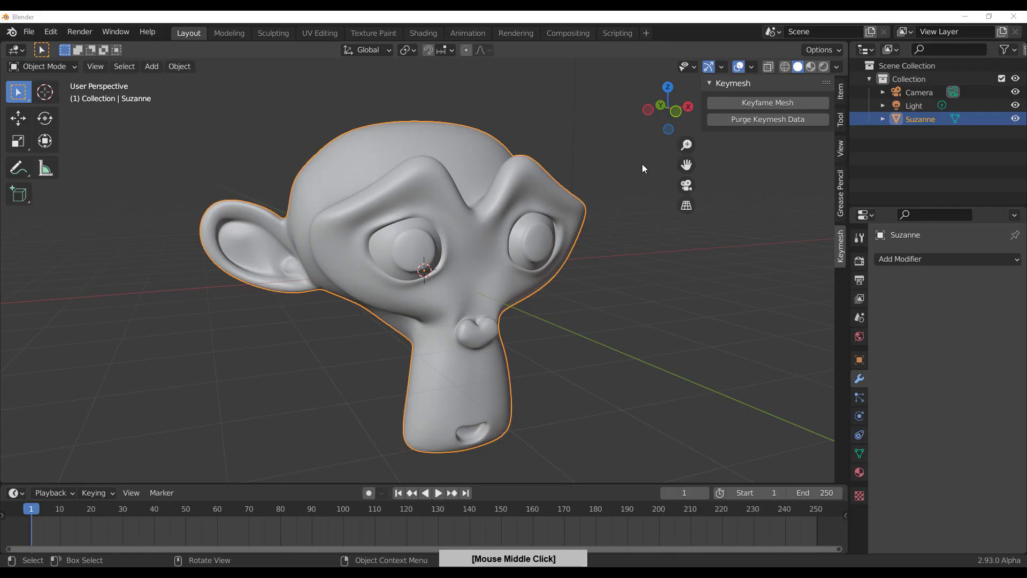
{"action": "left_click", "coordinate": [615, 216]}
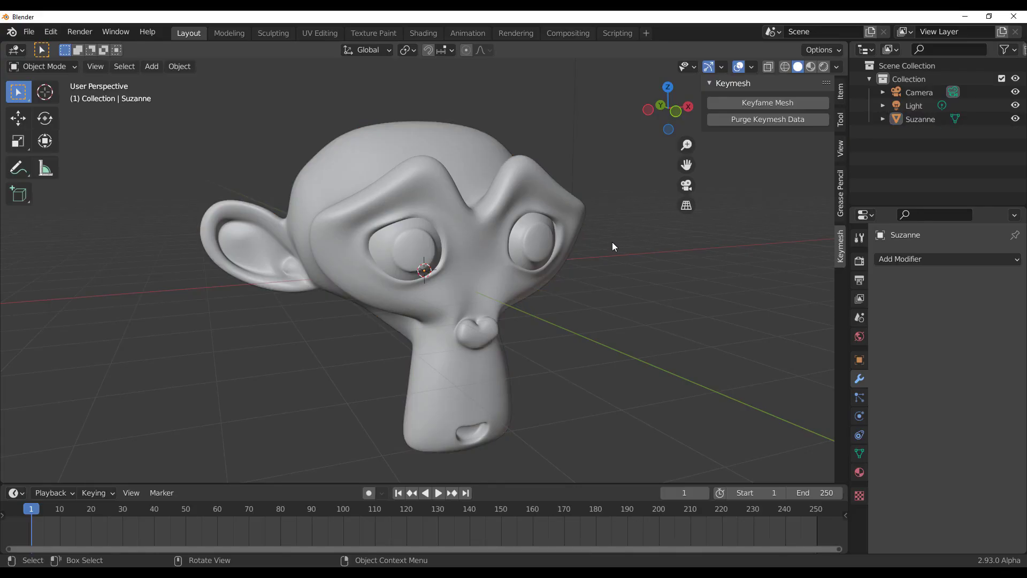
{"action": "middle_click_drag", "start_coordinate": [612, 242], "coordinate": [707, 241]}
{"action": "scroll", "coordinate": [609, 252], "scroll_direction": "up", "scroll_amount": 1}
{"action": "scroll", "coordinate": [609, 252], "scroll_direction": "down", "scroll_amount": 3}
{"action": "middle_click_drag", "start_coordinate": [609, 252], "coordinate": [550, 244]}
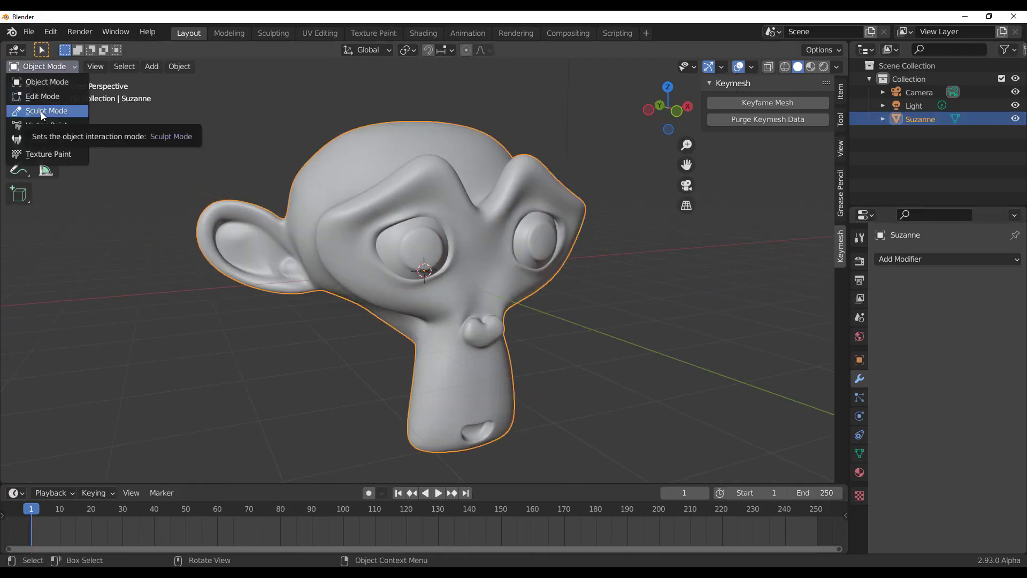
{"action": "left_click", "coordinate": [38, 107]}
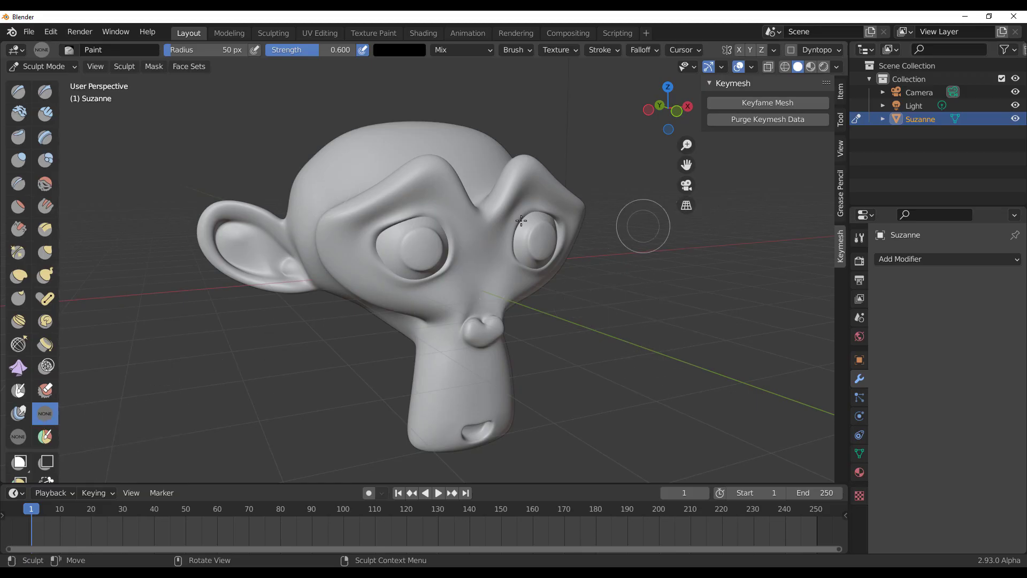
Check the Sculpt Vertex Colors option in the Experimental preferences, close them and look at the viewport shading options
{"action": "left_click", "coordinate": [52, 32]}
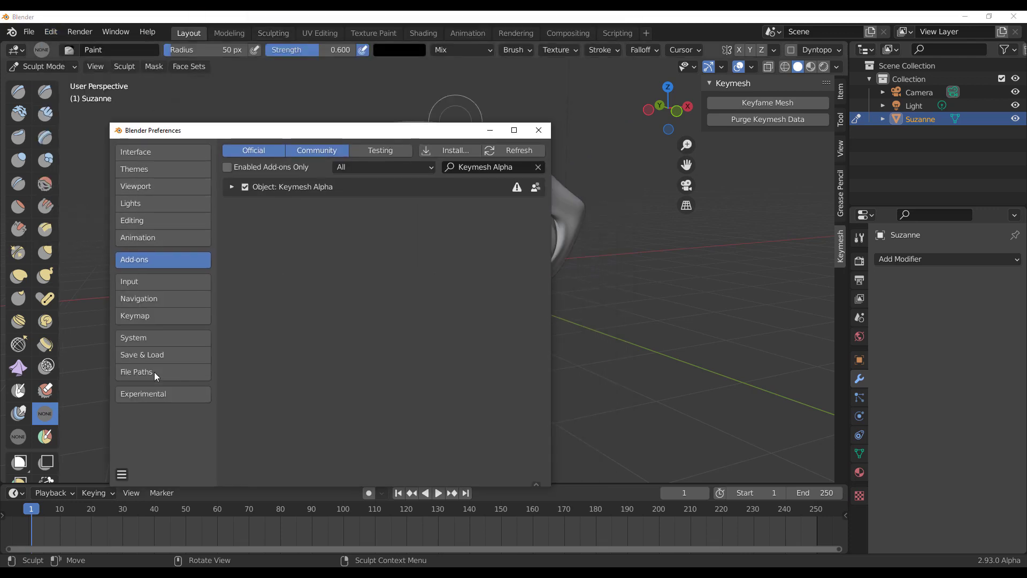
{"action": "left_click", "coordinate": [145, 156]}
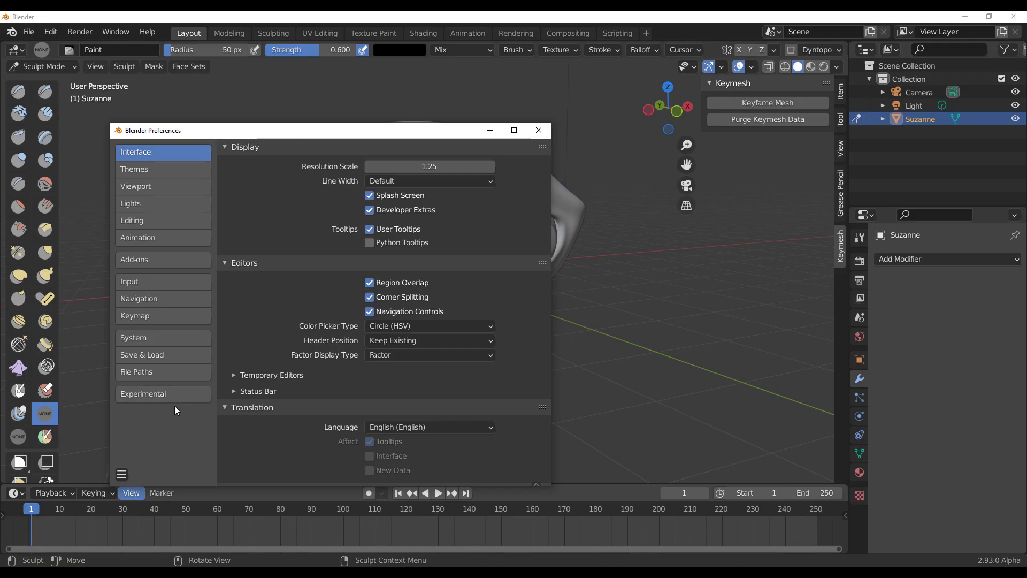
{"action": "left_click", "coordinate": [148, 394]}
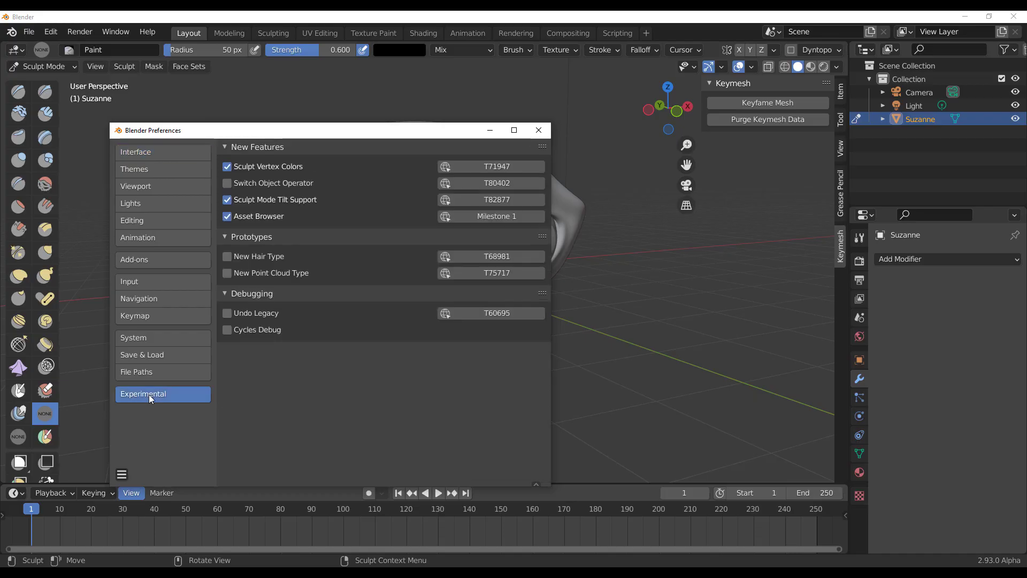
{"action": "left_click", "coordinate": [539, 130]}
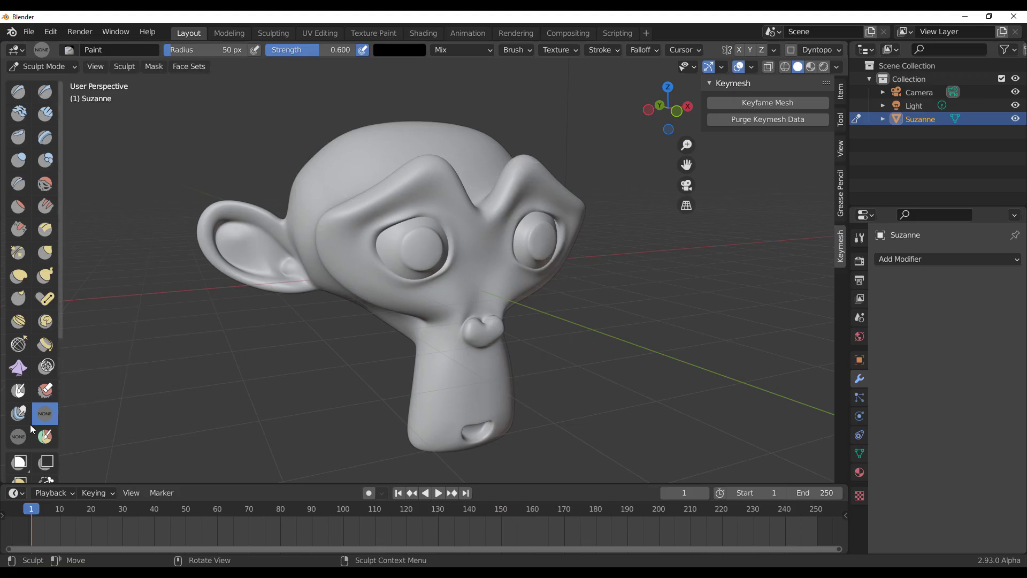
{"action": "left_click", "coordinate": [836, 67]}
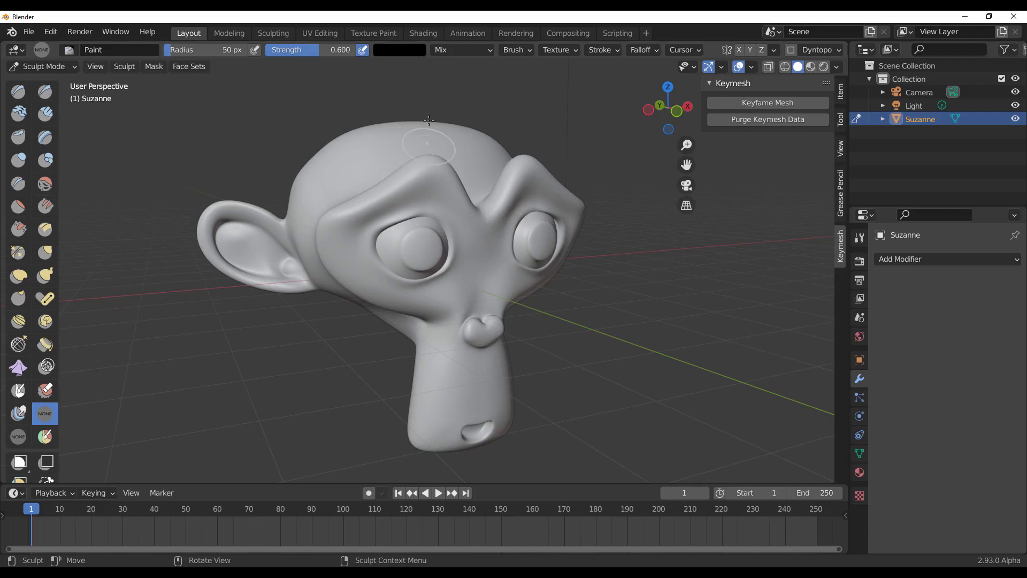
With the Paint brush set to red and a 155 px radius, keyframe Suzanne's mesh at frame 1 and paint one eye area
{"action": "left_click", "coordinate": [410, 51]}
{"action": "left_click_drag", "start_coordinate": [488, 128], "coordinate": [488, 64]}
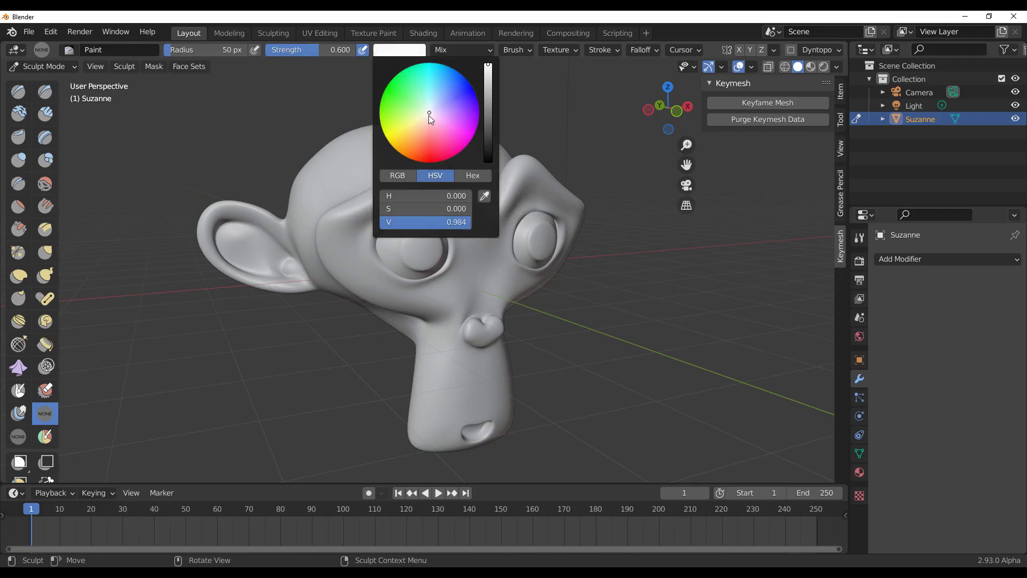
{"action": "mouse_move", "coordinate": [430, 114]}
{"action": "left_mouse_down"}
{"action": "mouse_move", "coordinate": [433, 158]}
{"action": "mouse_move", "coordinate": [369, 198]}
{"action": "mouse_move", "coordinate": [381, 220]}
{"action": "mouse_move", "coordinate": [365, 253]}
{"action": "left_mouse_up"}
{"action": "key", "text": "f"}
{"action": "left_click", "coordinate": [537, 262]}
{"action": "key", "text": "ctrl+z"}
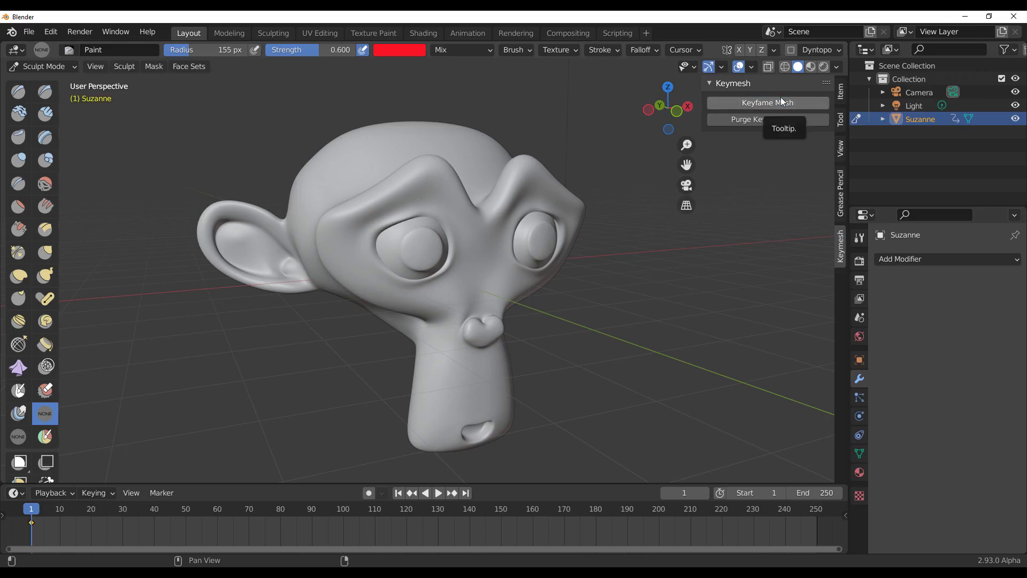
{"action": "mouse_move", "coordinate": [367, 202]}
{"action": "left_mouse_down"}
{"action": "mouse_move", "coordinate": [344, 245]}
{"action": "mouse_move", "coordinate": [428, 265]}
{"action": "mouse_move", "coordinate": [439, 185]}
{"action": "mouse_move", "coordinate": [424, 188]}
{"action": "left_mouse_up"}
Keyframe Suzanne's mesh at frame 10 and extend the red paint over the nose and the other eye
{"action": "key", "text": "space"}
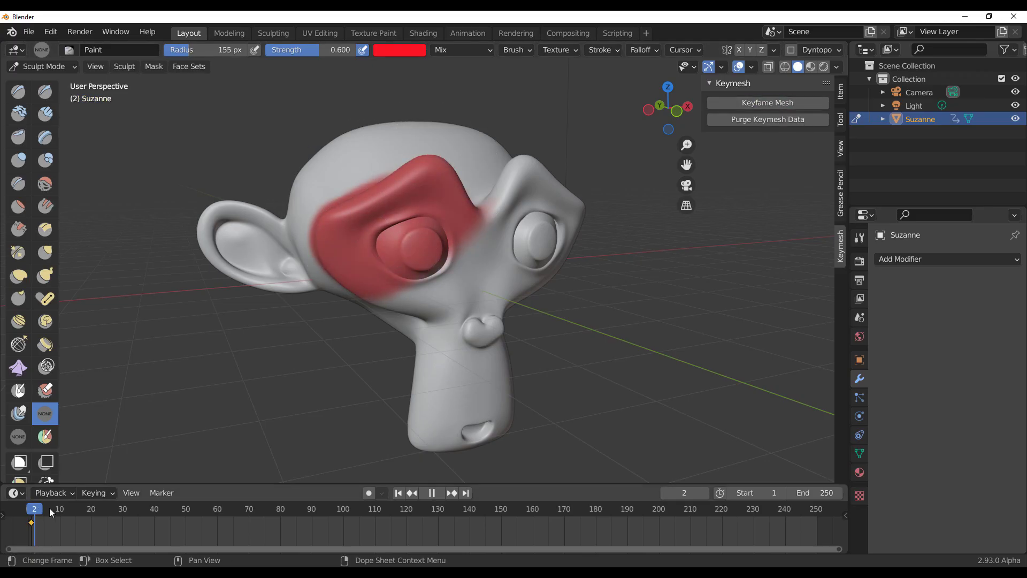
{"action": "key", "text": "space"}
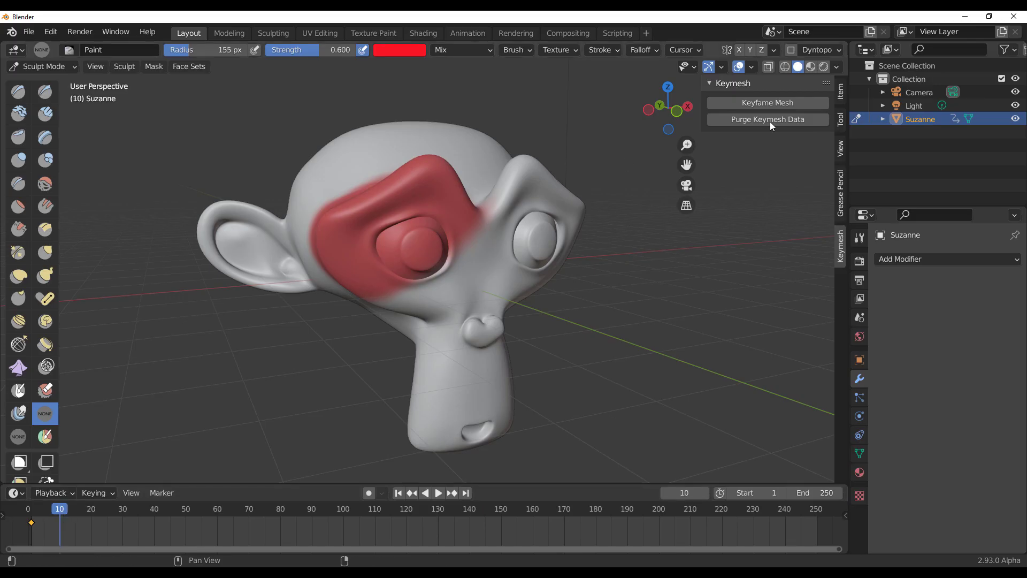
{"action": "left_click", "coordinate": [782, 101]}
{"action": "mouse_move", "coordinate": [480, 245]}
{"action": "left_mouse_down"}
{"action": "mouse_move", "coordinate": [418, 257]}
{"action": "mouse_move", "coordinate": [481, 230]}
{"action": "mouse_move", "coordinate": [535, 230]}
{"action": "mouse_move", "coordinate": [421, 303]}
{"action": "mouse_move", "coordinate": [493, 248]}
{"action": "left_mouse_up"}
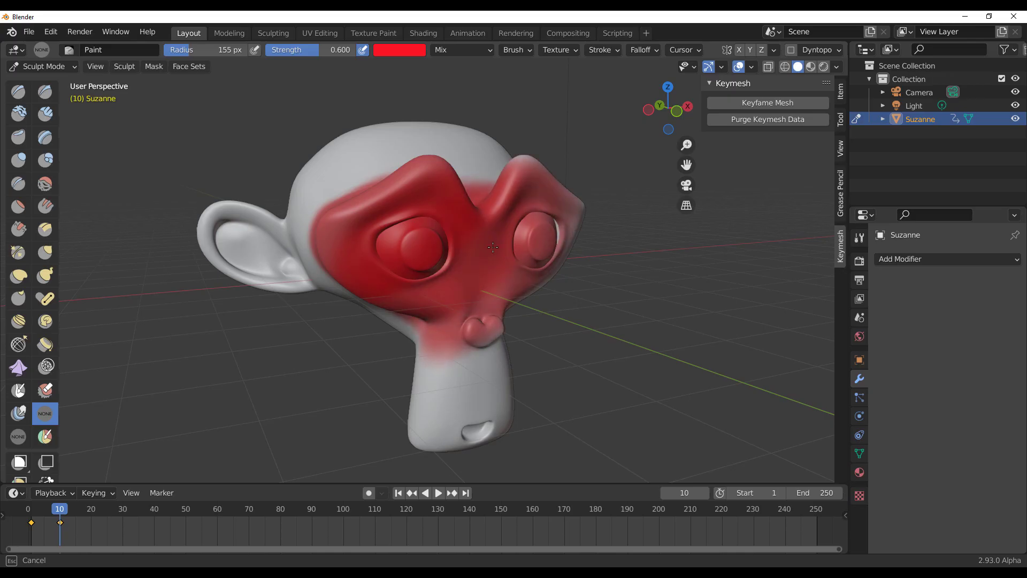
{"action": "left_click_drag", "start_coordinate": [567, 221], "coordinate": [562, 217]}
Set the paint colour to light green and paint over Suzanne's eyes, nose and upper muzzle at frame 10
{"action": "left_click", "coordinate": [413, 49]}
{"action": "left_click", "coordinate": [435, 136]}
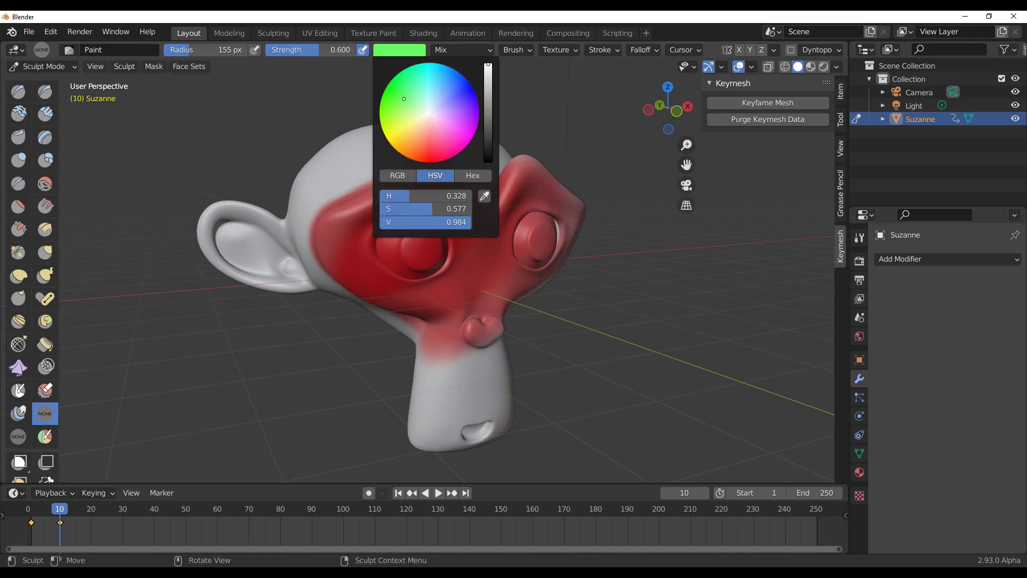
{"action": "mouse_move", "coordinate": [519, 266]}
{"action": "left_mouse_down"}
{"action": "mouse_move", "coordinate": [455, 278]}
{"action": "mouse_move", "coordinate": [385, 246]}
{"action": "mouse_move", "coordinate": [412, 339]}
{"action": "mouse_move", "coordinate": [591, 219]}
{"action": "mouse_move", "coordinate": [423, 319]}
{"action": "left_mouse_up"}
{"action": "left_click_drag", "start_coordinate": [536, 261], "coordinate": [616, 249]}
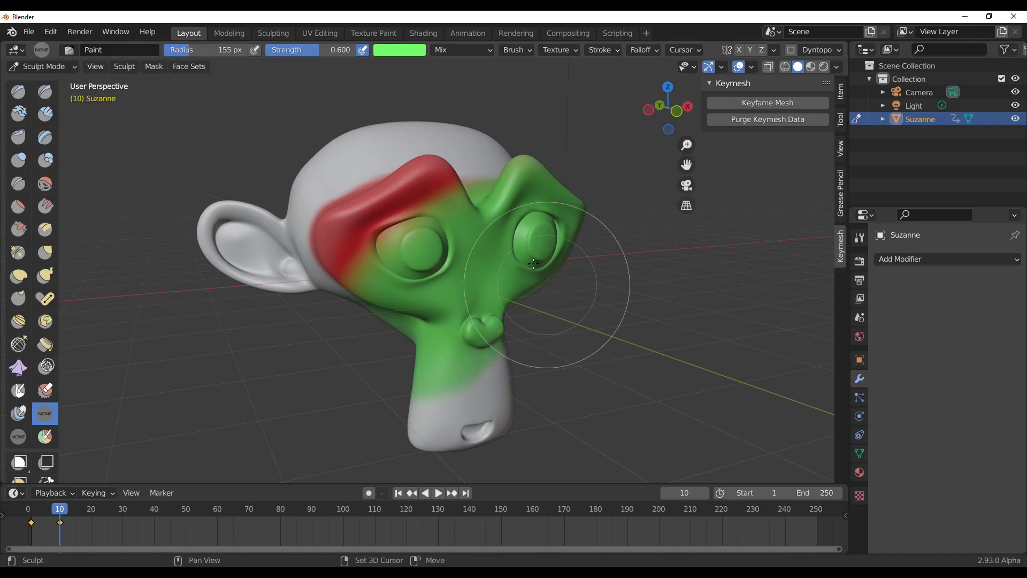
Keyframe Suzanne's mesh at frame 20 and paint the nose, muzzle and mouth area blue
{"action": "middle_click_drag", "start_coordinate": [616, 249], "coordinate": [377, 213]}
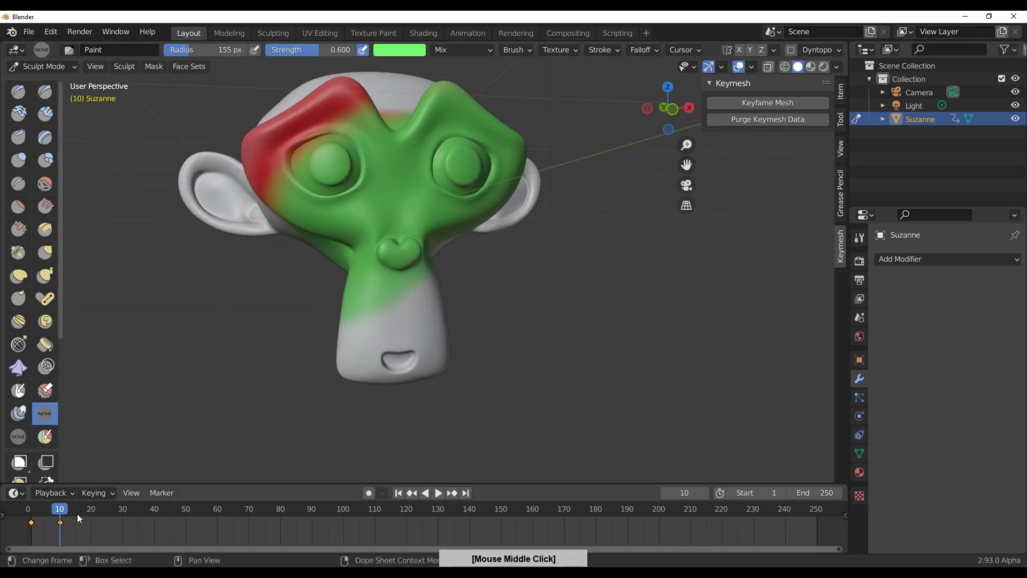
{"action": "left_click", "coordinate": [92, 505]}
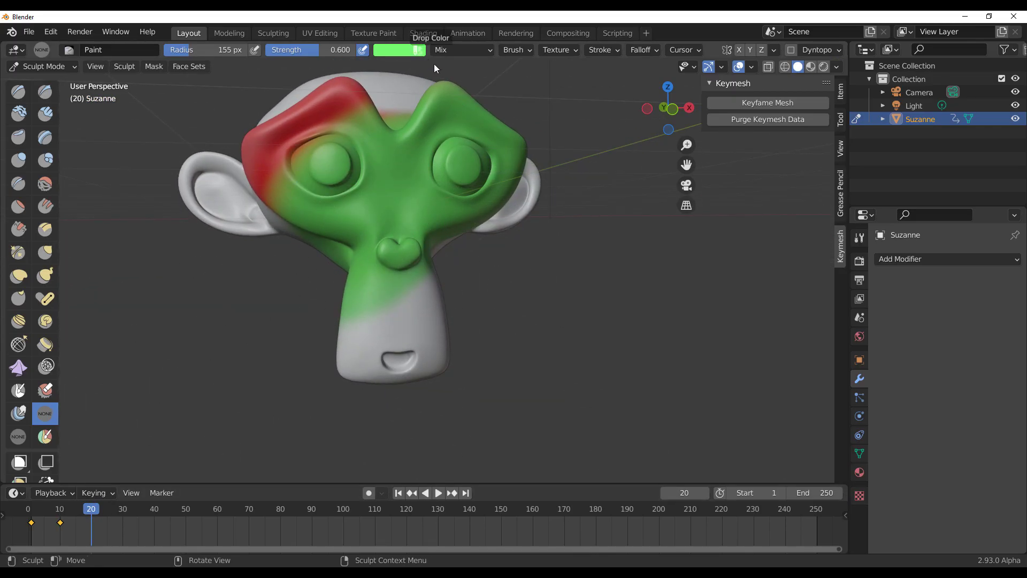
{"action": "left_click", "coordinate": [414, 50]}
{"action": "left_click_drag", "start_coordinate": [426, 101], "coordinate": [464, 94]}
{"action": "left_click", "coordinate": [769, 103]}
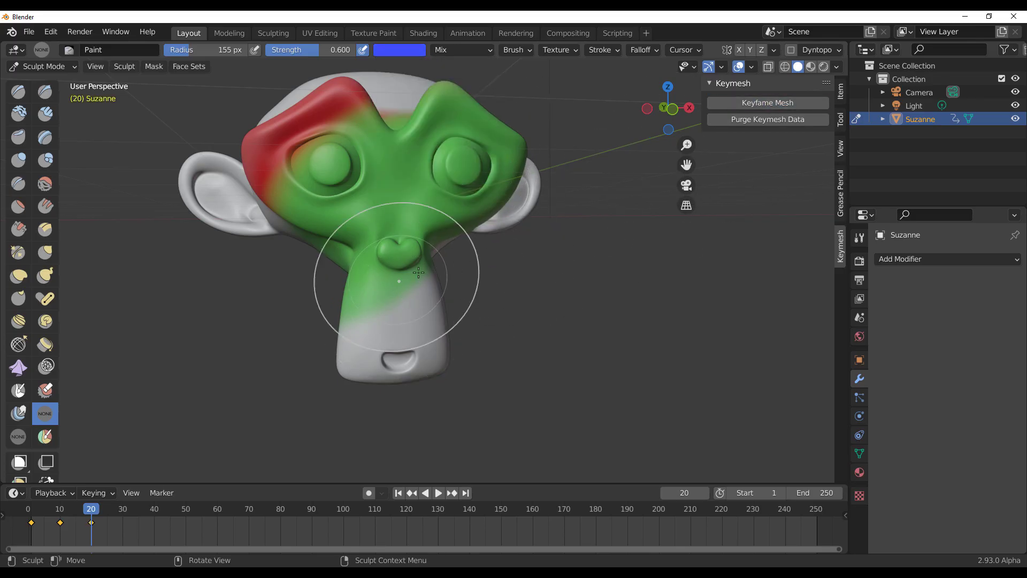
{"action": "left_click_drag", "start_coordinate": [401, 287], "coordinate": [390, 319]}
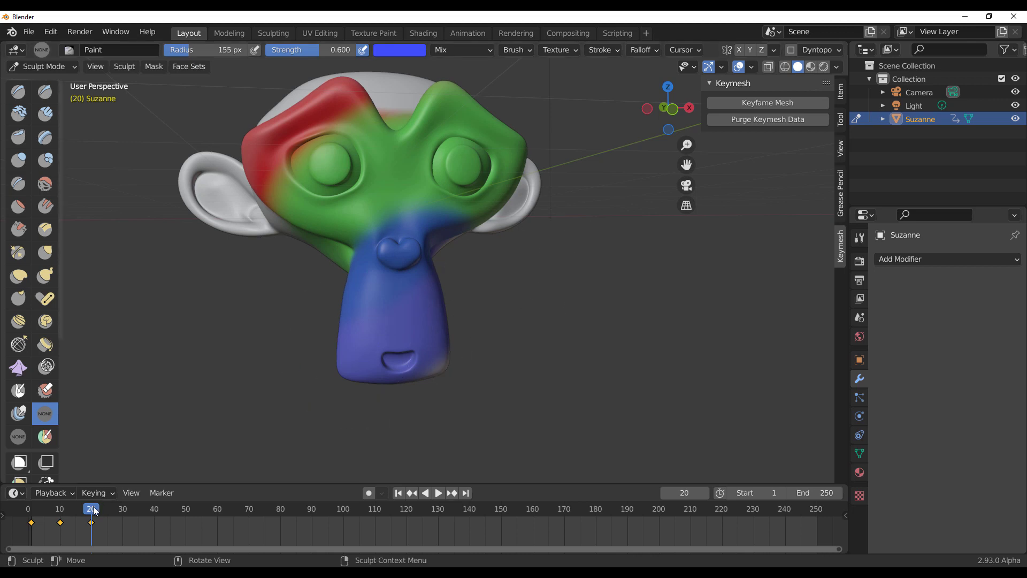
Scrub and play the timeline between frames 1 and 20 to review the animated vertex colours
{"action": "middle_click_drag", "start_coordinate": [353, 283], "coordinate": [374, 296]}
{"action": "left_click_drag", "start_coordinate": [99, 515], "coordinate": [8, 522]}
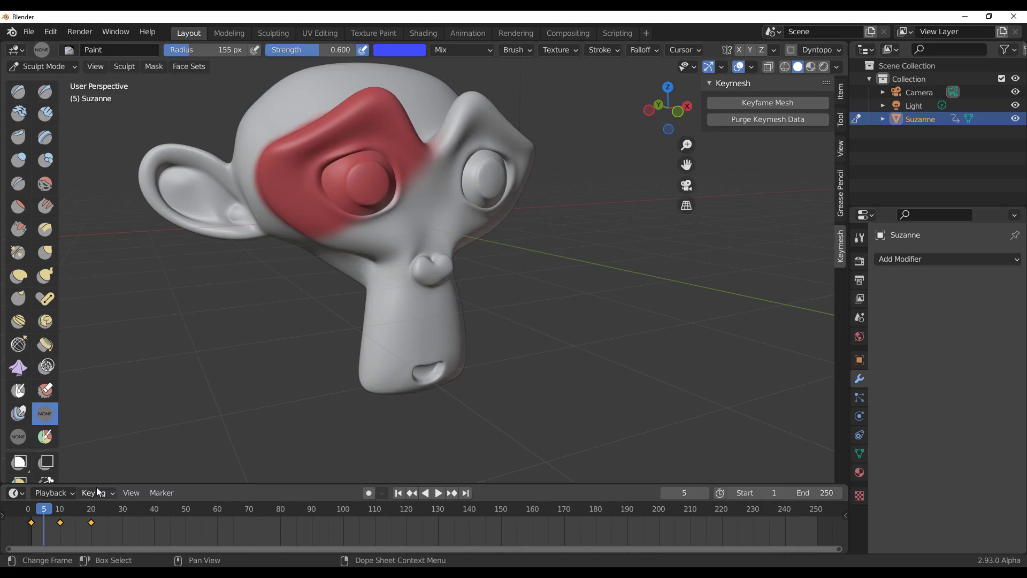
{"action": "key", "text": "space"}
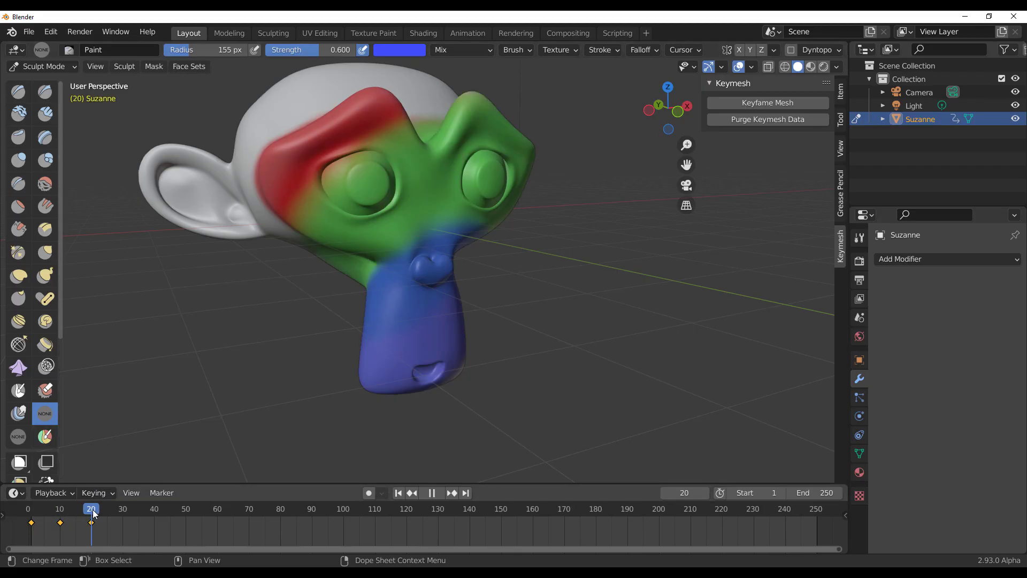
{"action": "key", "text": "space"}
With the Draw Face Sets brush, paint a face set on the top of Suzanne's head at frame 20
{"action": "middle_click_drag", "start_coordinate": [87, 478], "coordinate": [264, 436]}
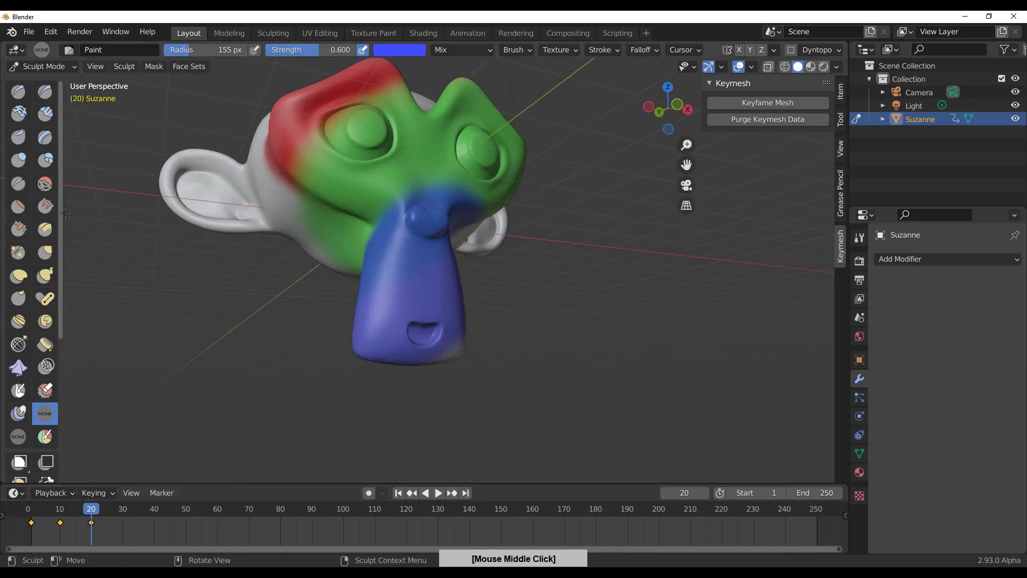
{"action": "left_click_drag", "start_coordinate": [62, 217], "coordinate": [53, 351]}
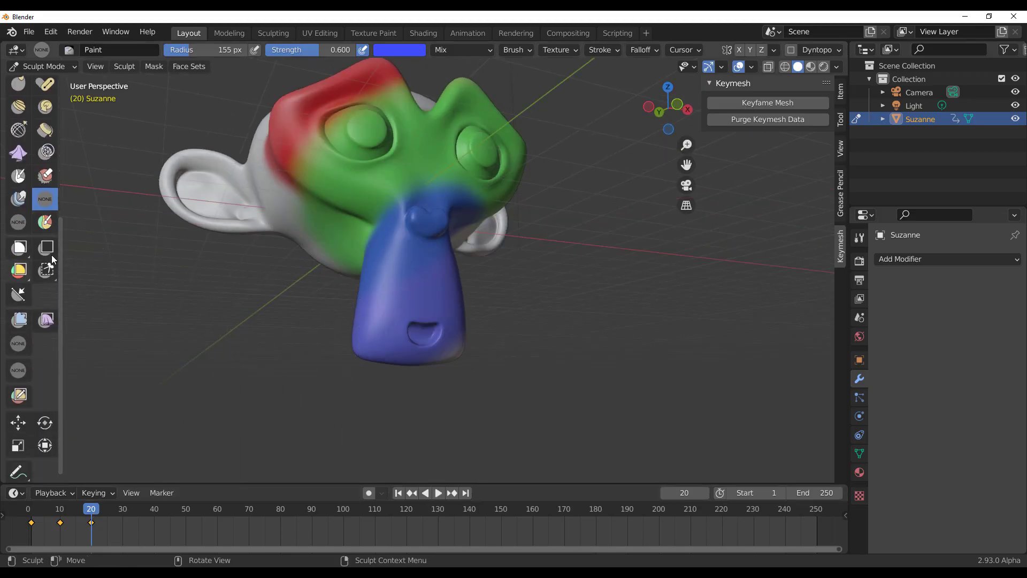
{"action": "left_click", "coordinate": [46, 224]}
{"action": "mouse_move", "coordinate": [321, 187]}
{"action": "middle_mouse_down"}
{"action": "mouse_move", "coordinate": [580, 172]}
{"action": "mouse_move", "coordinate": [536, 232]}
{"action": "mouse_move", "coordinate": [482, 229]}
{"action": "middle_mouse_up"}
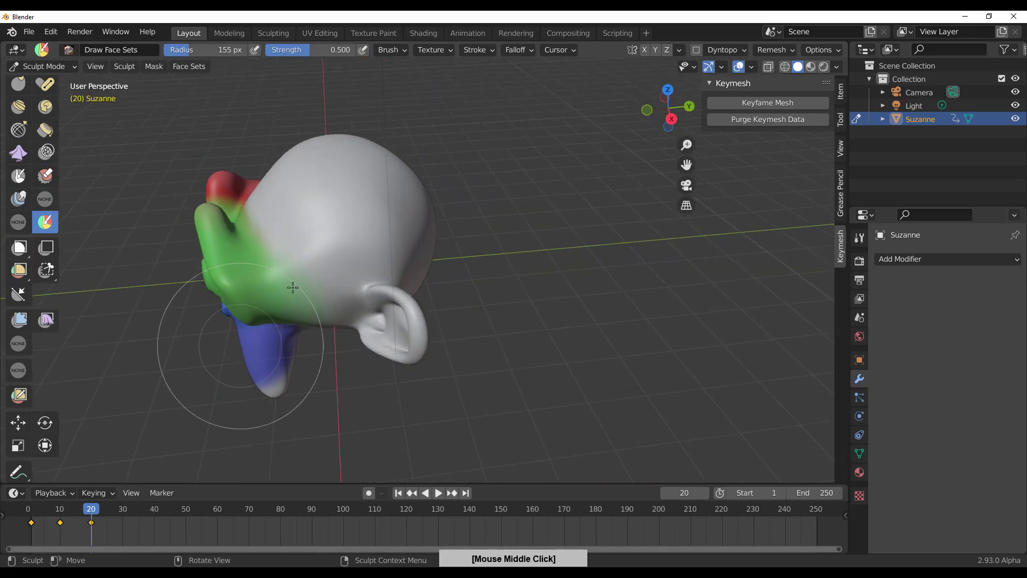
{"action": "middle_click_drag", "start_coordinate": [229, 355], "coordinate": [345, 216]}
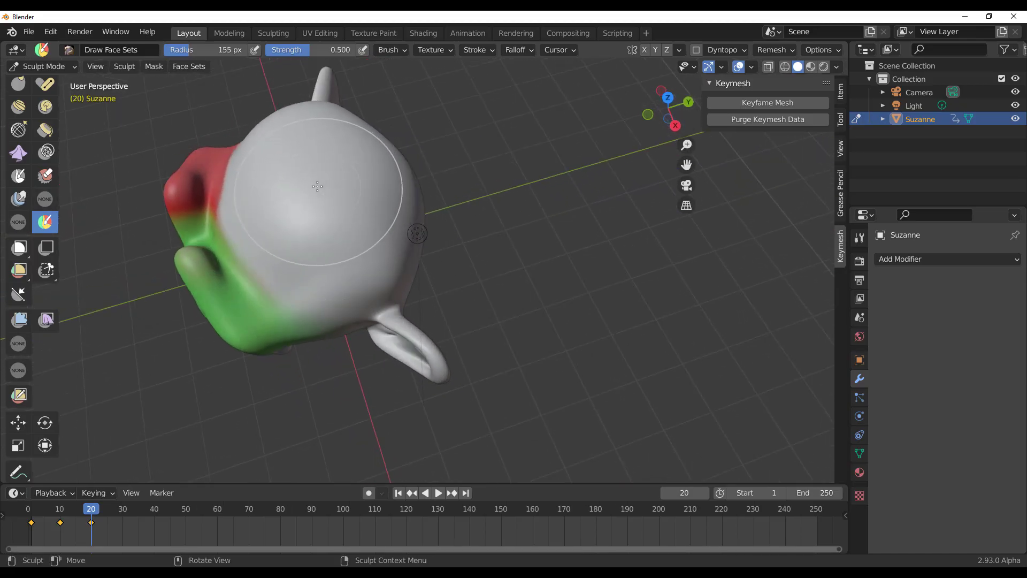
{"action": "mouse_move", "coordinate": [317, 184]}
{"action": "left_mouse_down"}
{"action": "mouse_move", "coordinate": [322, 201]}
{"action": "mouse_move", "coordinate": [347, 197]}
{"action": "left_mouse_up"}
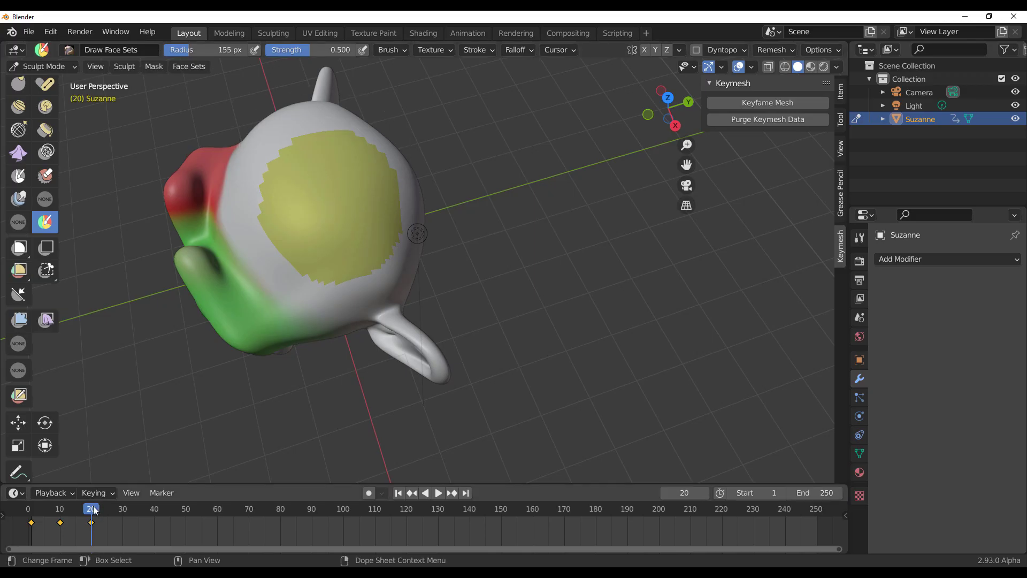
Keyframe Suzanne's mesh at frame 30 and draw a second face set towards the back of the head
{"action": "left_click_drag", "start_coordinate": [124, 509], "coordinate": [125, 508]}
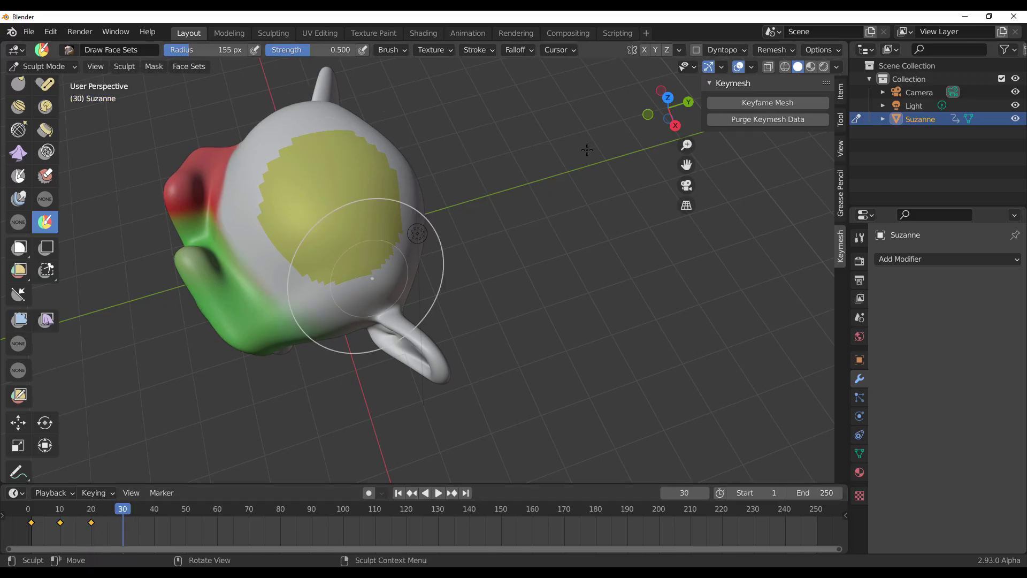
{"action": "left_click", "coordinate": [767, 104]}
{"action": "mouse_move", "coordinate": [369, 218]}
{"action": "middle_mouse_down"}
{"action": "mouse_move", "coordinate": [347, 146]}
{"action": "mouse_move", "coordinate": [418, 211]}
{"action": "middle_mouse_up"}
{"action": "left_click_drag", "start_coordinate": [418, 210], "coordinate": [407, 204]}
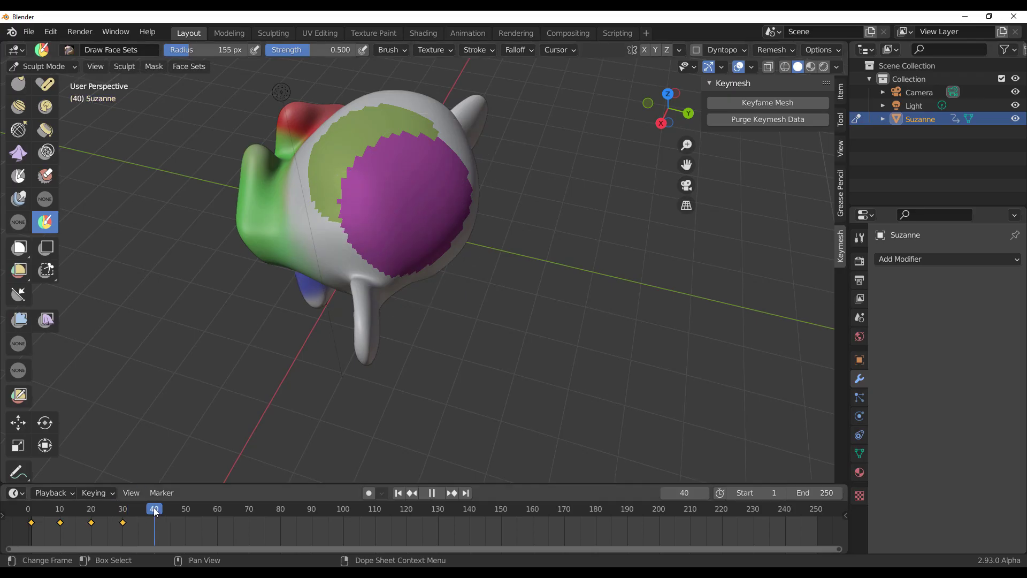
Keyframe Suzanne's mesh at frame 40, draw another face set on the head and scrub back through the animation
{"action": "left_click_drag", "start_coordinate": [156, 513], "coordinate": [155, 512]}
{"action": "middle_click_drag", "start_coordinate": [206, 413], "coordinate": [574, 212]}
{"action": "left_click", "coordinate": [782, 103]}
{"action": "mouse_move", "coordinate": [493, 241]}
{"action": "left_mouse_down"}
{"action": "mouse_move", "coordinate": [473, 250]}
{"action": "mouse_move", "coordinate": [484, 246]}
{"action": "left_mouse_up"}
{"action": "left_click_drag", "start_coordinate": [132, 516], "coordinate": [38, 527]}
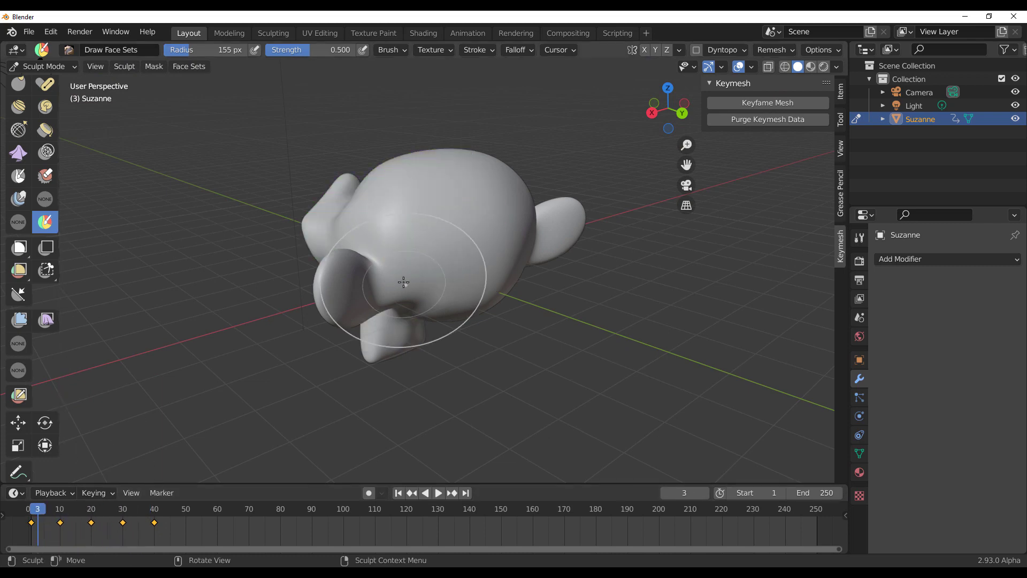
{"action": "middle_click_drag", "start_coordinate": [398, 295], "coordinate": [510, 312]}
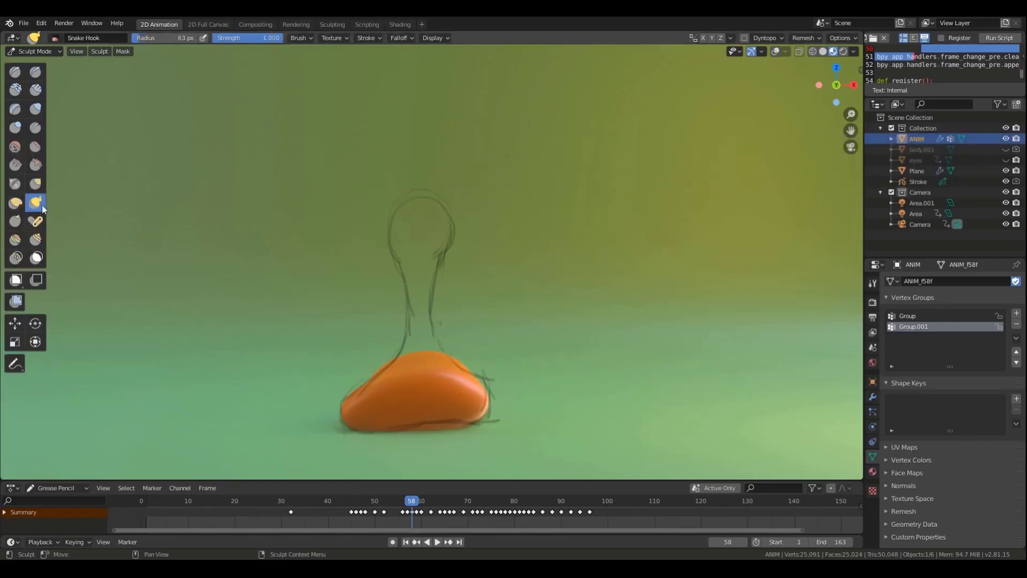
With Dyntopo enabled, pull the orange blob up with Snake Hook and inflate its top to match the sketched stalk at frame 58
{"action": "left_click", "coordinate": [745, 38]}
{"action": "left_click", "coordinate": [729, 71]}
{"action": "mouse_move", "coordinate": [419, 365]}
{"action": "left_mouse_down"}
{"action": "mouse_move", "coordinate": [424, 223]}
{"action": "mouse_move", "coordinate": [447, 245]}
{"action": "mouse_move", "coordinate": [443, 260]}
{"action": "left_mouse_up"}
{"action": "key", "text": "i"}
{"action": "left_click", "coordinate": [18, 203]}
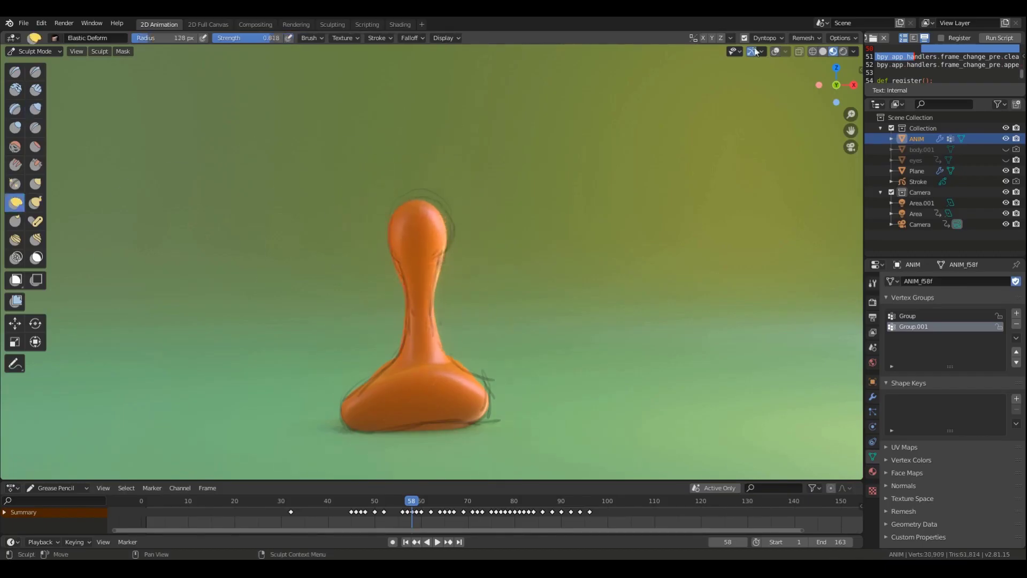
At frame 59, smooth the stalk, merge its vertices at center and move the merged point down to the blob's base
{"action": "left_click_drag", "start_coordinate": [415, 501], "coordinate": [417, 501]}
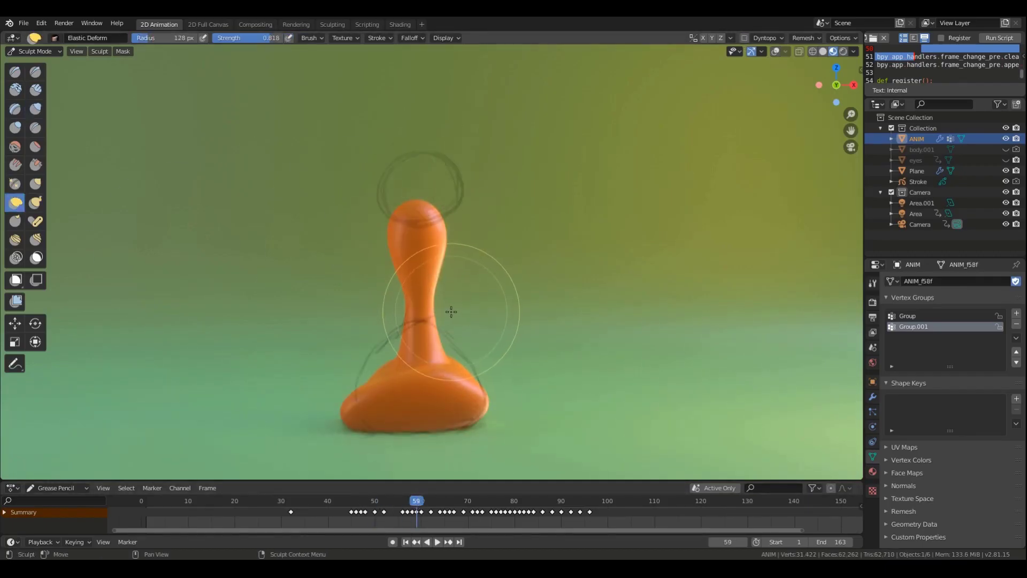
{"action": "mouse_move", "coordinate": [434, 300]}
{"action": "left_mouse_down", "text": "shift"}
{"action": "mouse_move", "coordinate": [425, 236]}
{"action": "mouse_move", "coordinate": [435, 244]}
{"action": "left_mouse_up", "text": "shift"}
{"action": "key", "text": "Tab"}
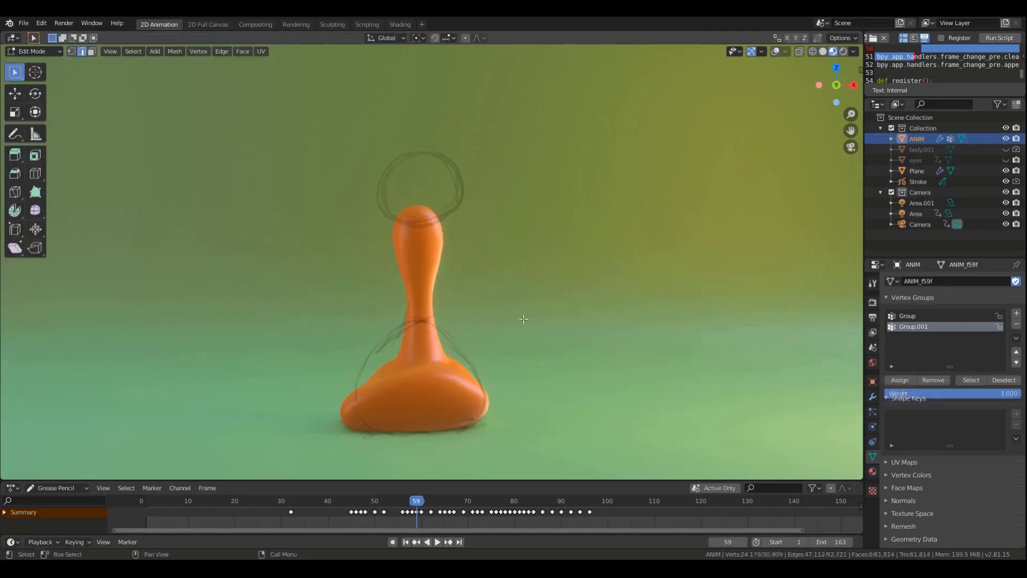
{"action": "key", "text": "alt+shift+z"}
{"action": "key", "text": "alt+a"}
{"action": "left_click_drag", "start_coordinate": [361, 160], "coordinate": [448, 347]}
{"action": "key", "text": "x"}
{"action": "key", "text": "alt+m"}
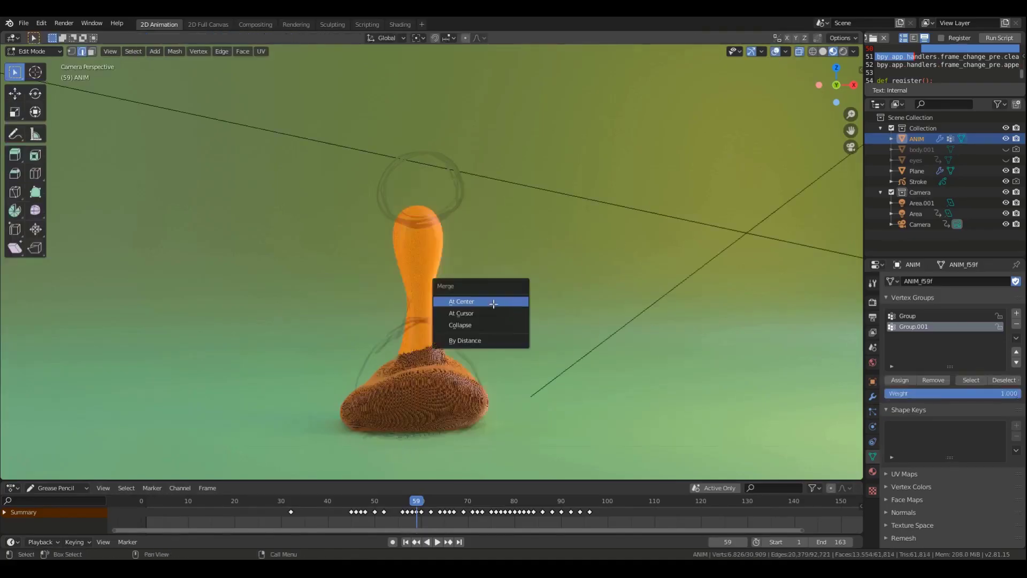
{"action": "left_click", "coordinate": [493, 303]}
{"action": "left_click", "coordinate": [417, 269]}
{"action": "key", "text": "g"}
{"action": "left_click", "coordinate": [448, 347]}
In Sculpt Mode, smooth the blob's peak and reshape its sides with Grab to fit the lower sketch outline
{"action": "key", "text": "ctrl+Tab"}
{"action": "left_click", "coordinate": [448, 383]}
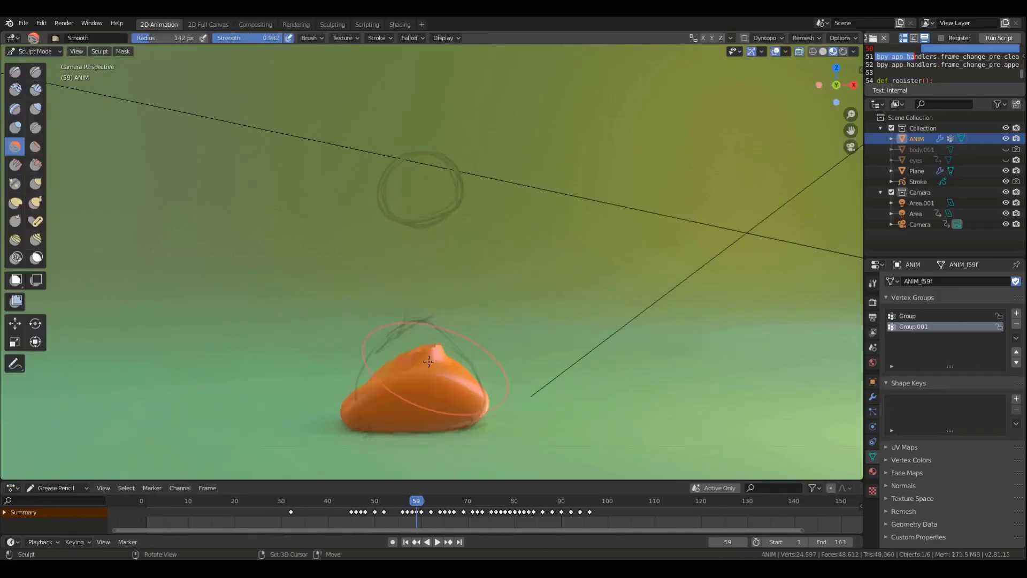
{"action": "left_click_drag", "start_coordinate": [431, 370], "coordinate": [420, 324], "text": "shift"}
{"action": "key", "text": "g"}
{"action": "left_click_drag", "start_coordinate": [378, 369], "coordinate": [370, 357]}
{"action": "left_click_drag", "start_coordinate": [345, 410], "coordinate": [359, 404]}
{"action": "left_click_drag", "start_coordinate": [466, 381], "coordinate": [473, 373]}
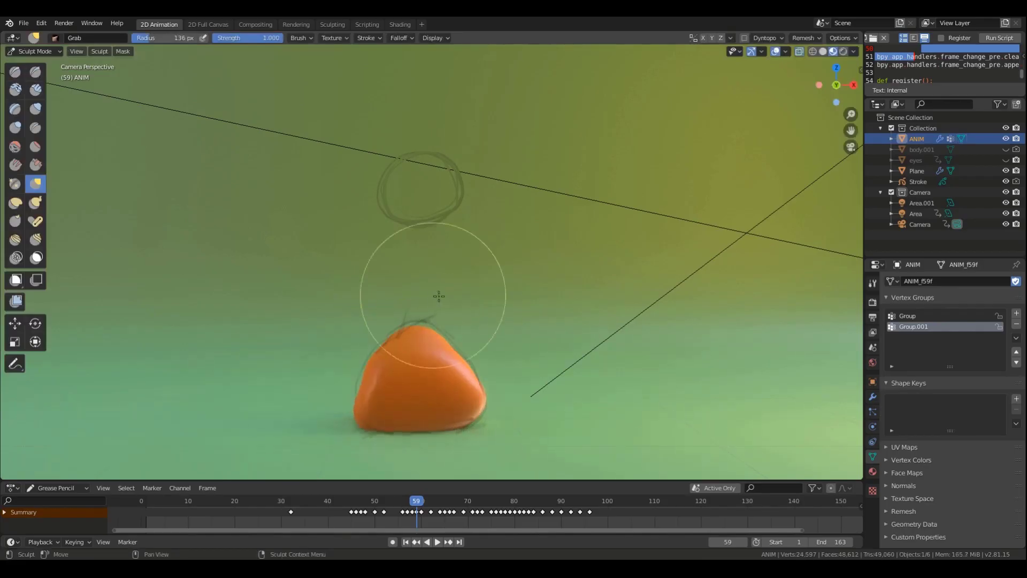
Add a sphere to the blob mesh, scale it down and move it up into the sketched circle above
{"action": "key", "text": "Tab"}
{"action": "key", "text": "shift+a"}
{"action": "left_click", "coordinate": [481, 254]}
{"action": "key", "text": "s"}
{"action": "left_click", "coordinate": [413, 360]}
{"action": "key", "text": "g"}
{"action": "left_click", "coordinate": [509, 80]}
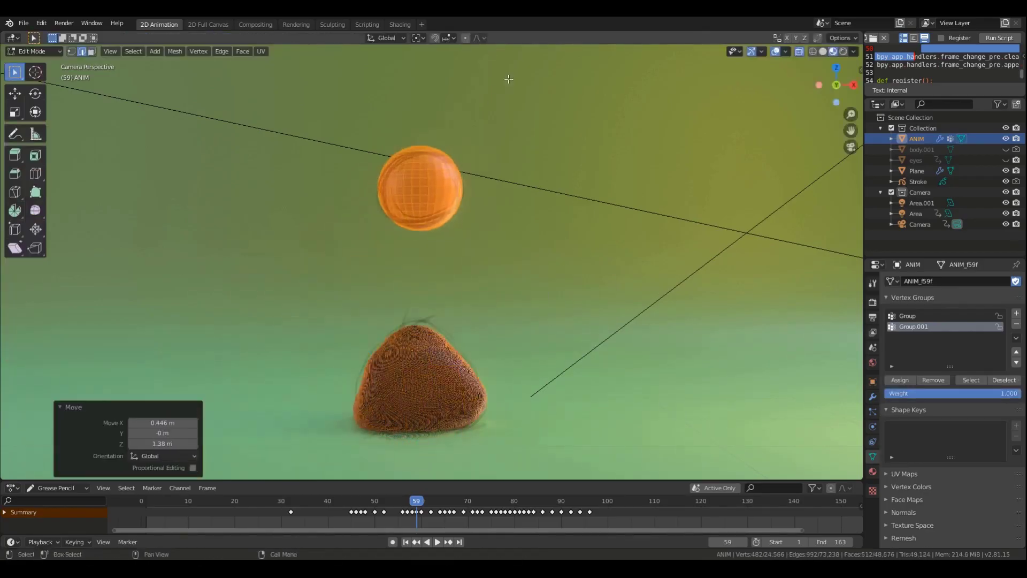
Return the mesh to Sculpt Mode and adjust the floating sphere's shape with the Grab brush
{"action": "key", "text": "Tab"}
{"action": "right_click", "coordinate": [427, 191]}
{"action": "left_click", "coordinate": [427, 192]}
{"action": "key", "text": "ctrl+Tab"}
{"action": "left_click", "coordinate": [482, 248]}
{"action": "left_click_drag", "start_coordinate": [463, 221], "coordinate": [459, 178]}
Play and scrub the orange blob animation from about frame 45 to review the result
{"action": "left_click", "coordinate": [352, 501]}
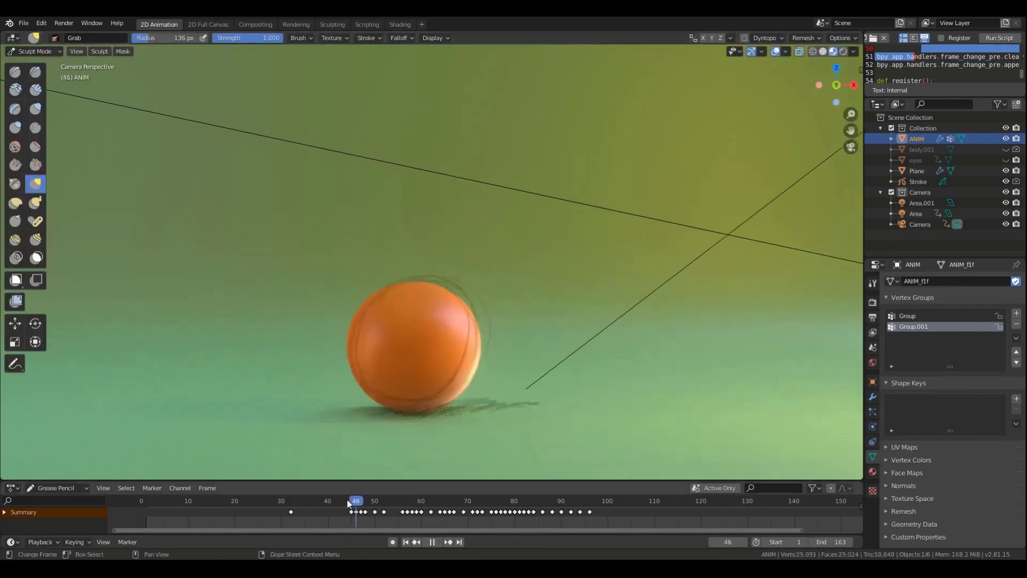
{"action": "key", "text": "space"}
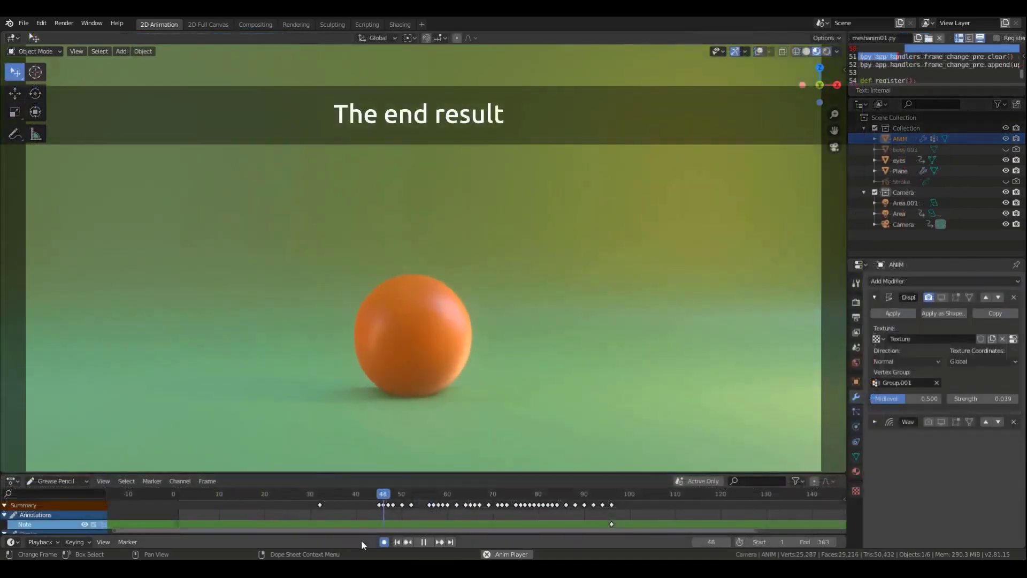
{"action": "left_click_drag", "start_coordinate": [621, 495], "coordinate": [410, 509]}
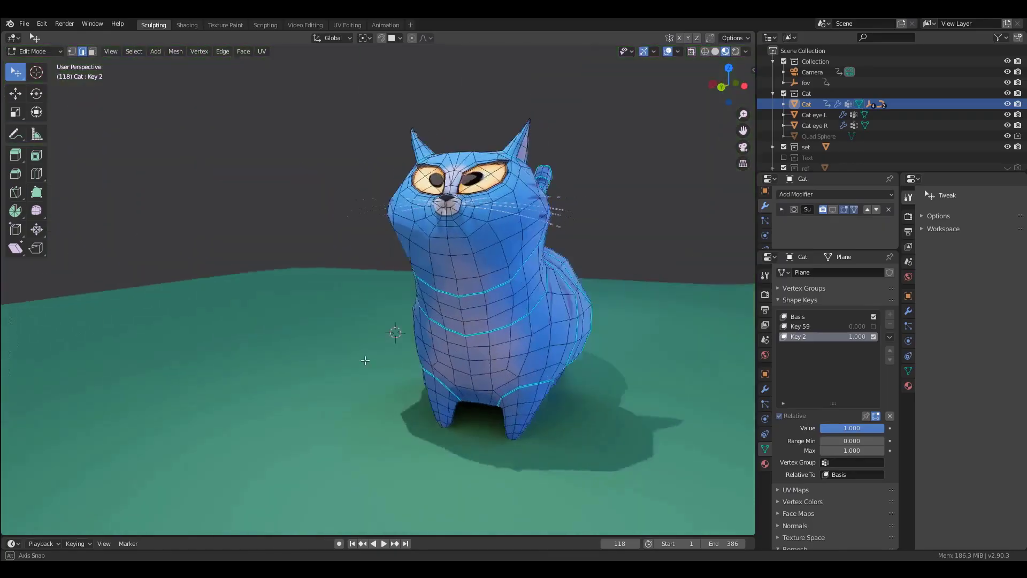
Turn the cat's head with the Pose brush on shape key Key 2 and enable its modifier's viewport display
{"action": "middle_click_drag", "start_coordinate": [367, 355], "coordinate": [495, 352]}
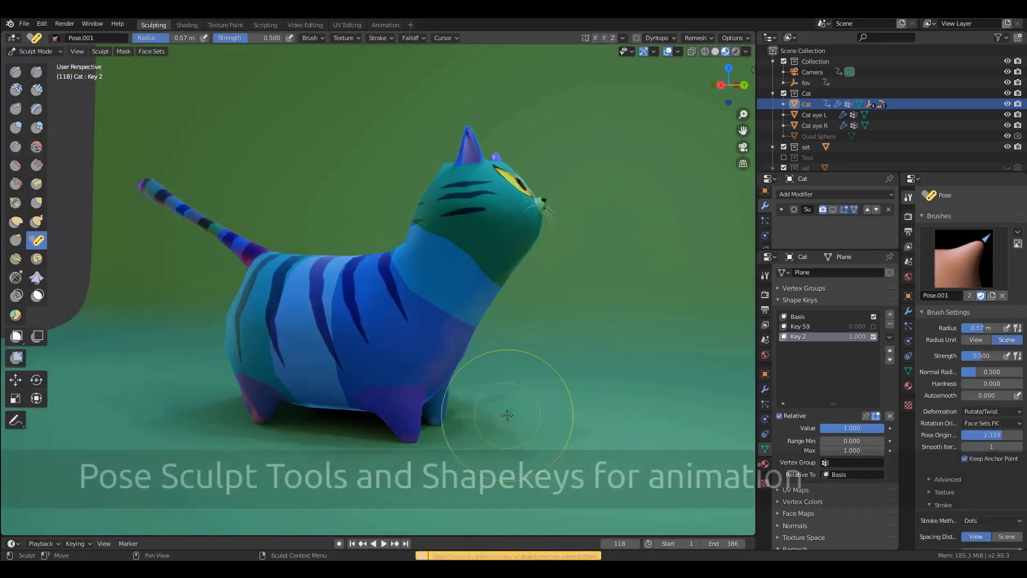
{"action": "mouse_move", "coordinate": [481, 291]}
{"action": "left_mouse_down"}
{"action": "mouse_move", "coordinate": [431, 292]}
{"action": "mouse_move", "coordinate": [413, 279]}
{"action": "left_mouse_up"}
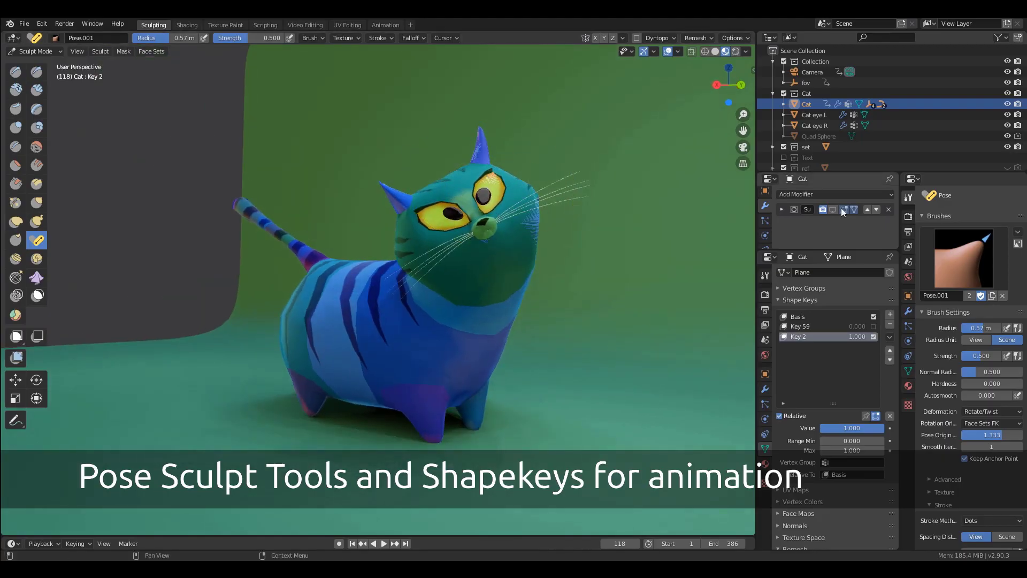
{"action": "left_click", "coordinate": [833, 209]}
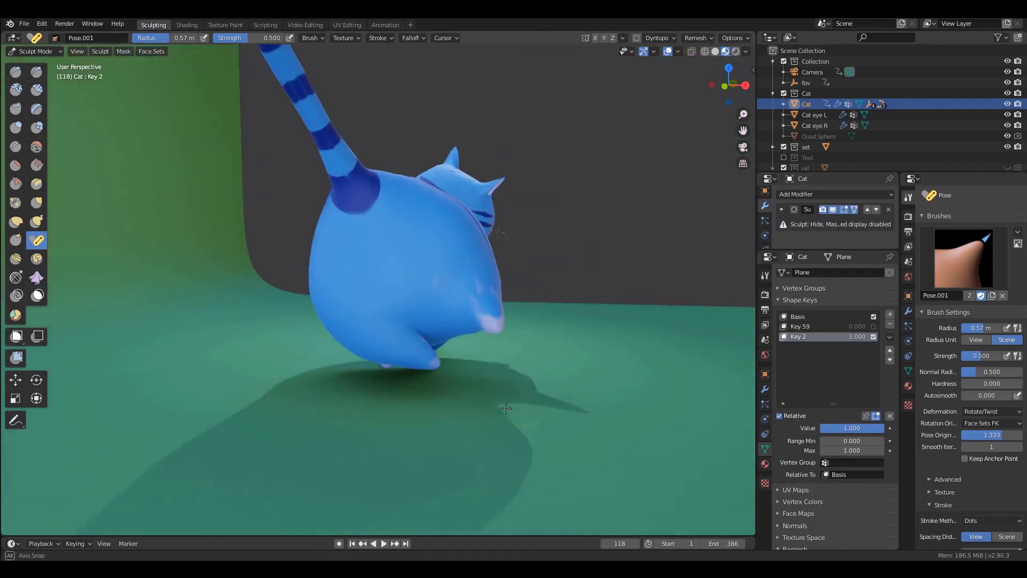
Stretch the cat's hind leg out backwards with the Pose brush and check it from the side
{"action": "left_click_drag", "start_coordinate": [402, 413], "coordinate": [397, 398]}
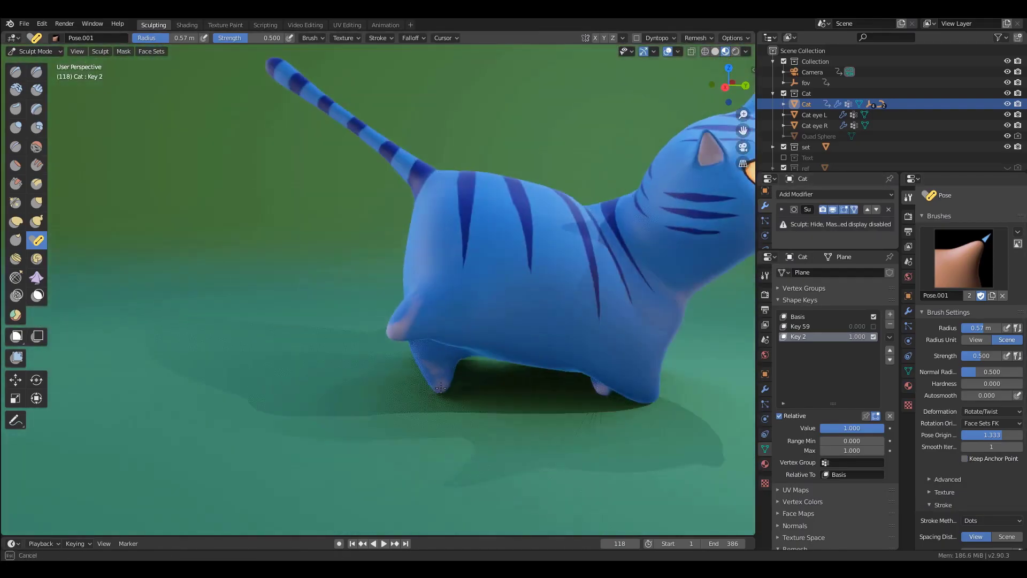
{"action": "middle_click_drag", "start_coordinate": [385, 321], "coordinate": [342, 317]}
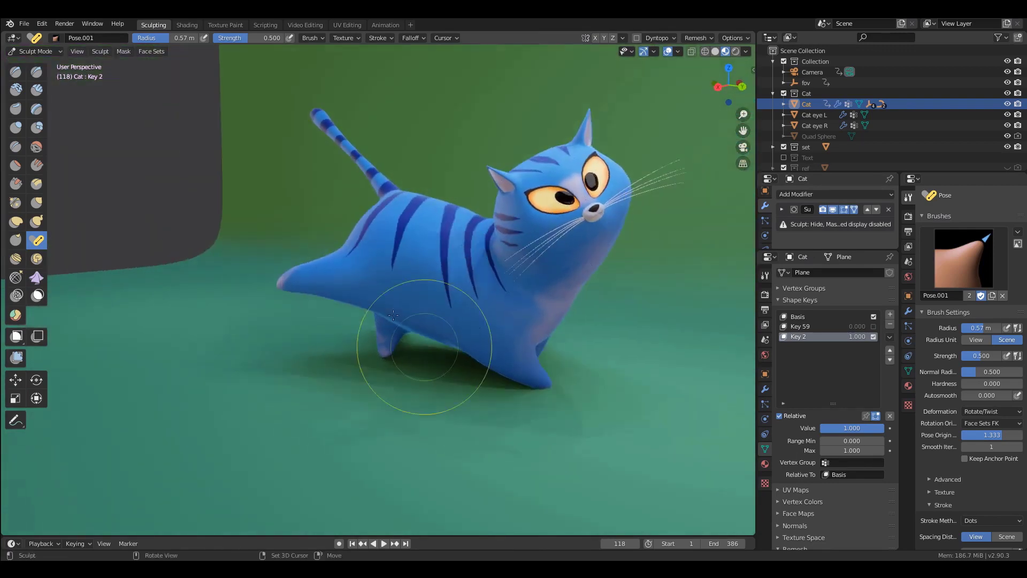
{"action": "middle_click_drag", "start_coordinate": [316, 256], "coordinate": [264, 298]}
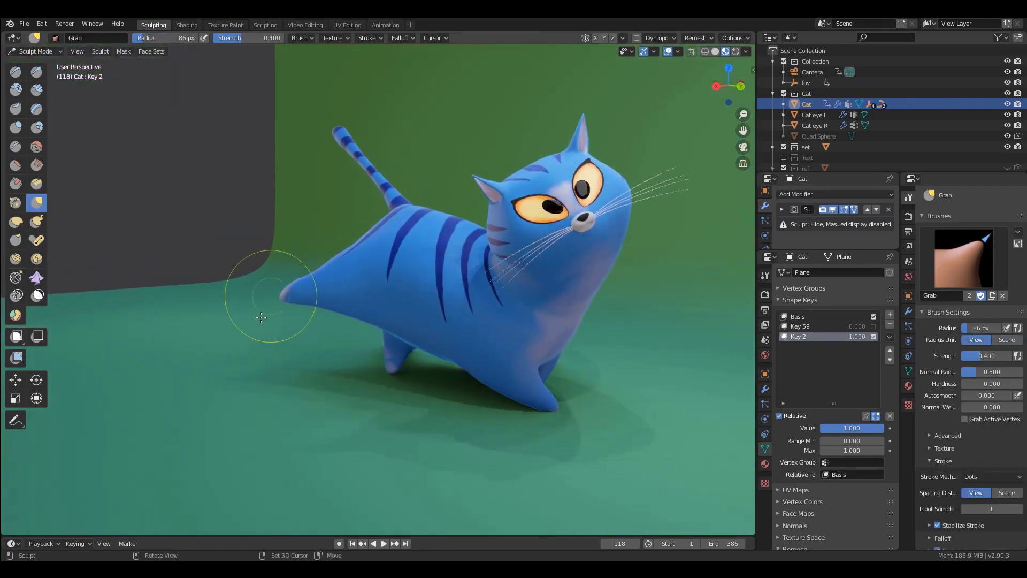